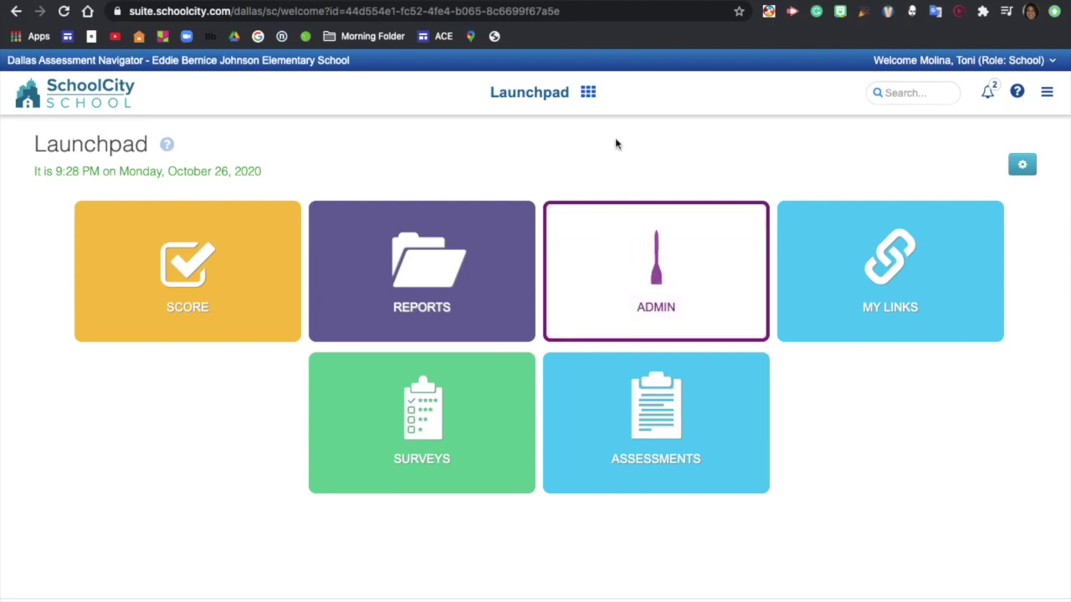
Bring up the El viento vaquero answer key and the DL DOL 3.2.1 poem doc side by side
mouse_move(632, 5)
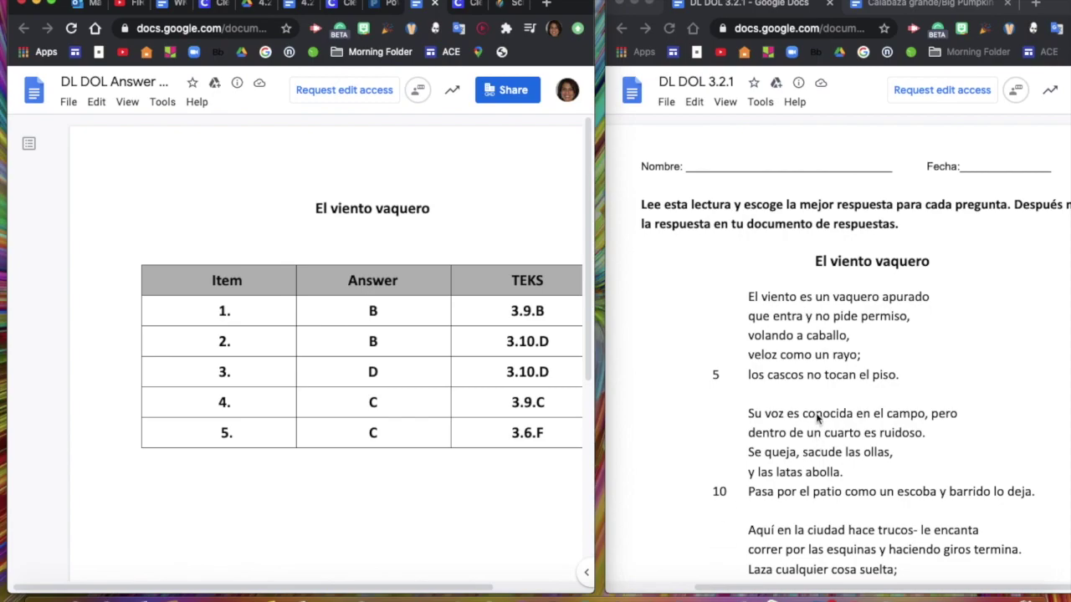
Scroll through the El viento vaquero poem in DL DOL 3.2.1 to read it
scroll(816, 414, down, 1)
scroll(817, 418, down, 1)
scroll(817, 418, down, 2)
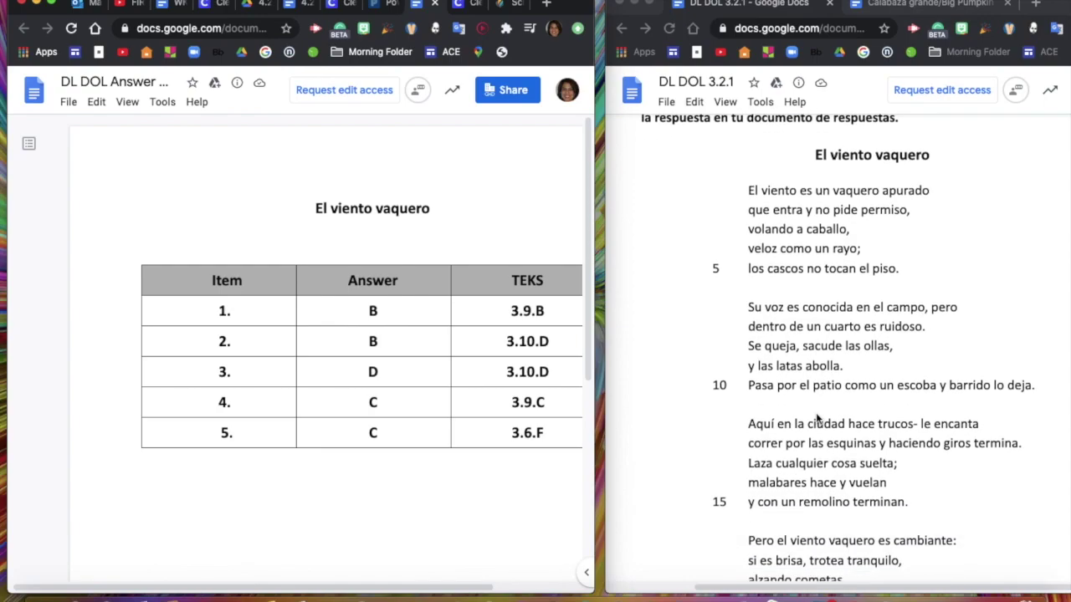
scroll(817, 418, down, 2)
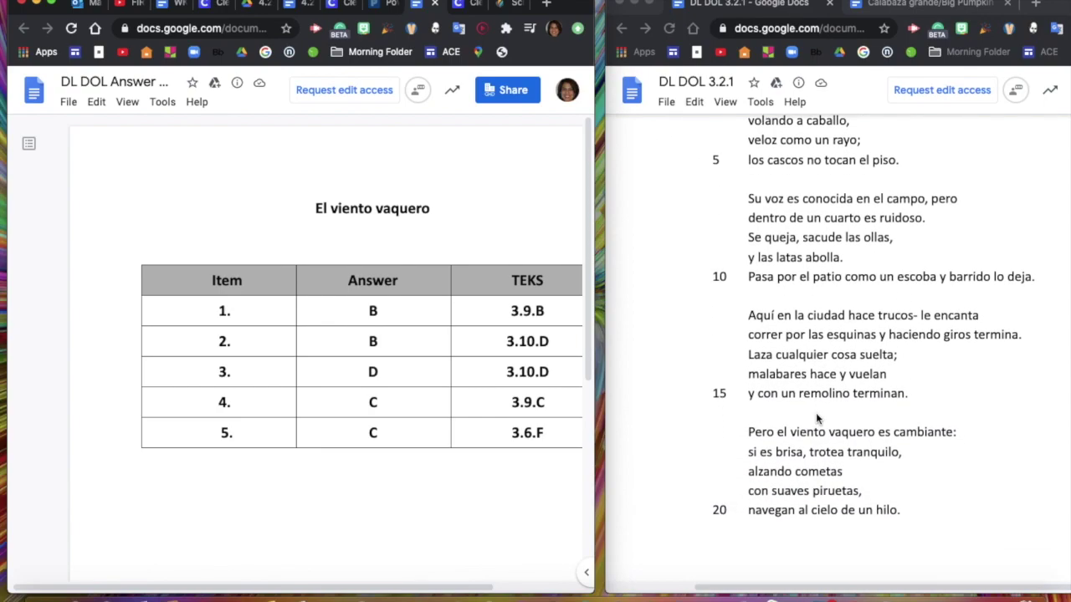
scroll(818, 420, up, 4)
scroll(817, 418, up, 1)
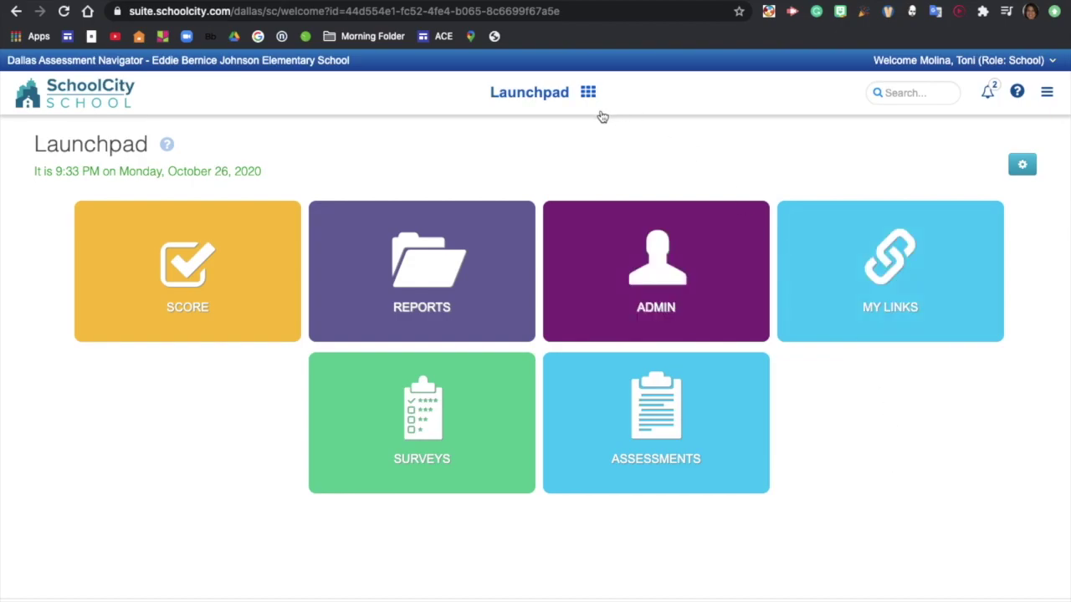
Start a new Item Bank assessment from Assessments > Create Assessments
click(755, 462)
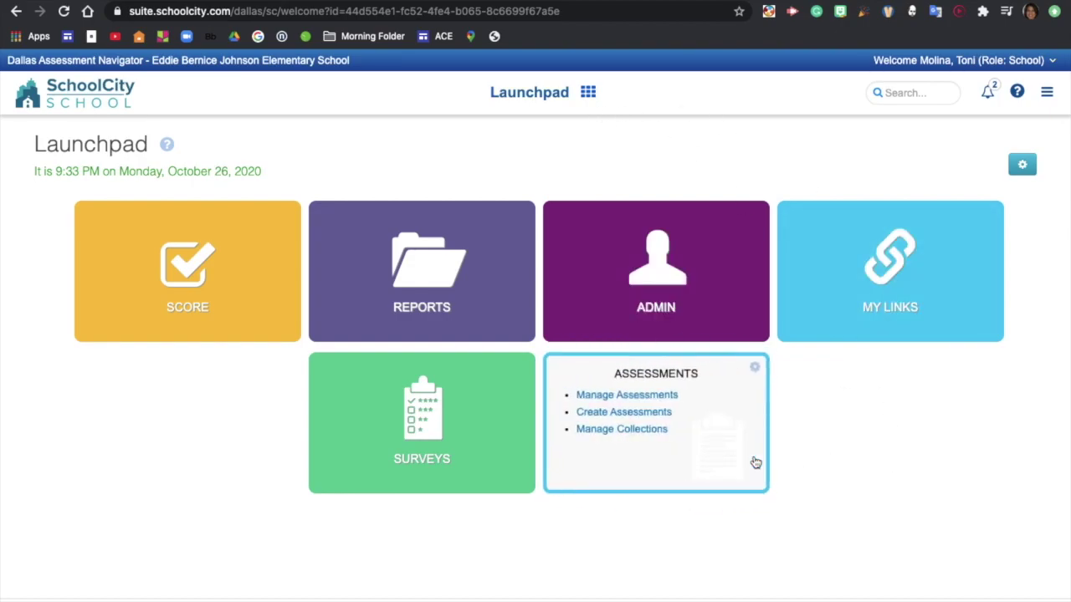
click(650, 418)
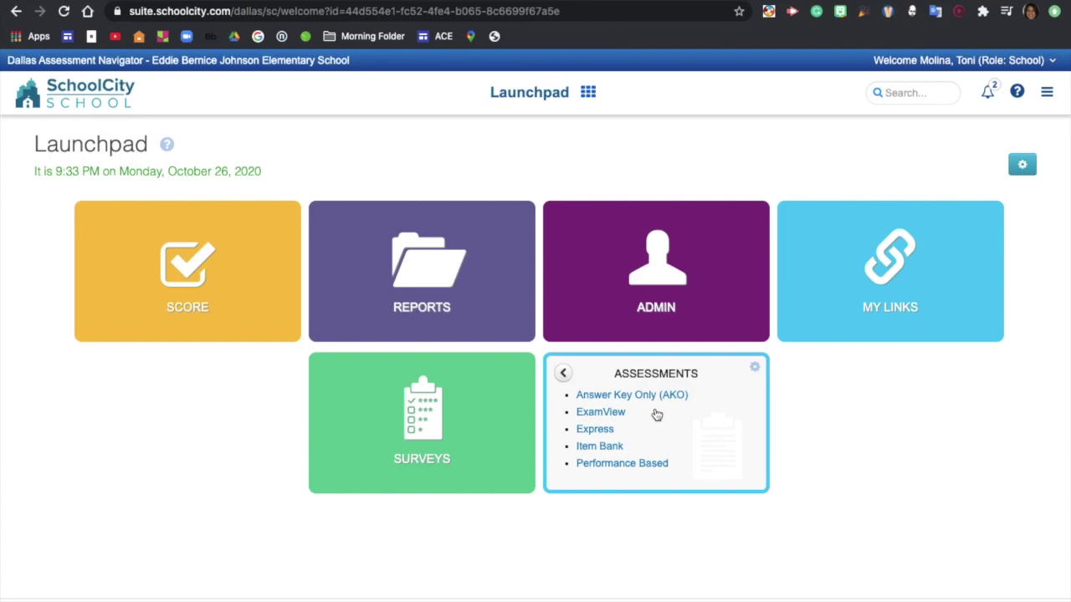
click(615, 448)
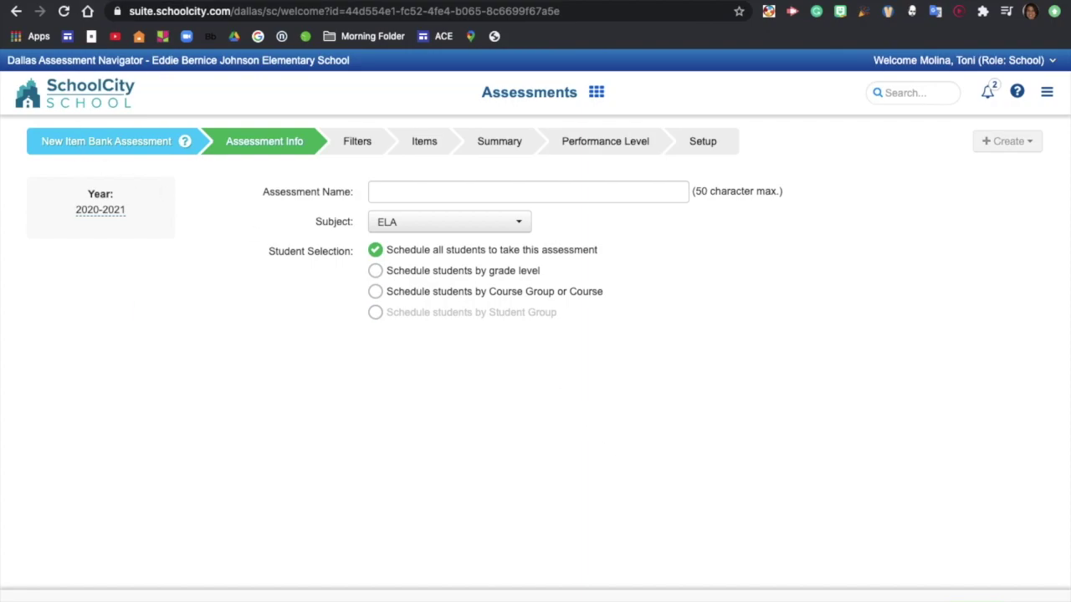
Exit full screen and bring the poem document back beside the assessment form
mouse_move(75, 2)
click(48, 4)
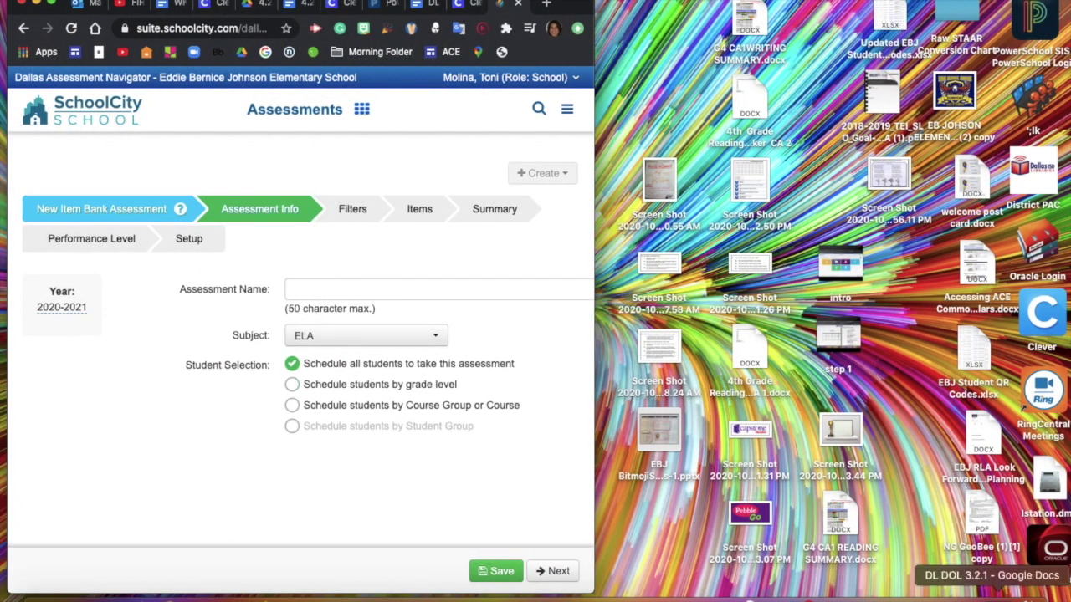
click(1003, 596)
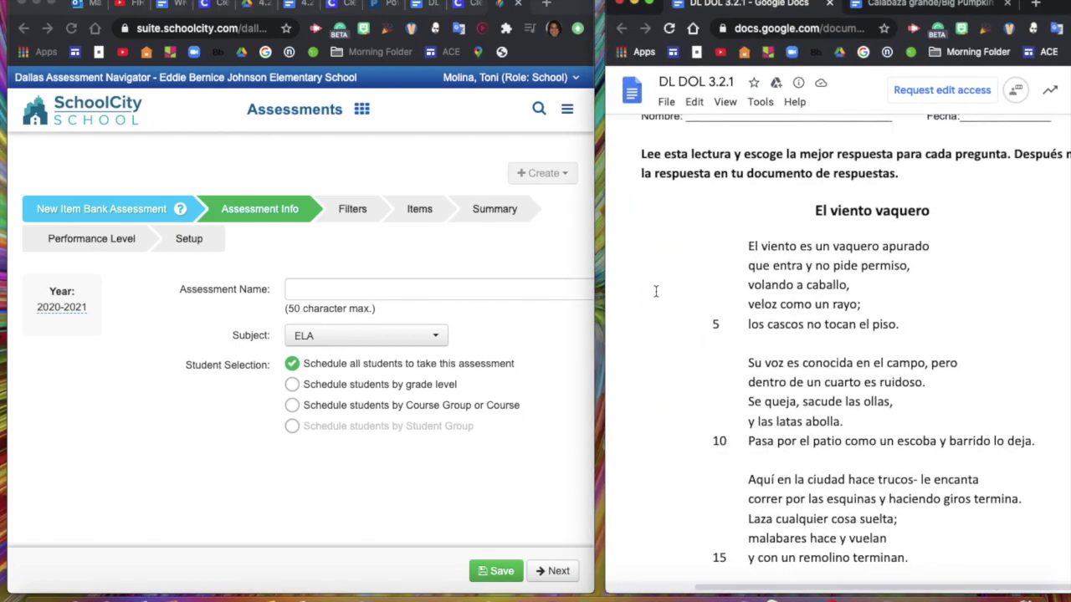
Name the assessment 'El viento vaquero 3rd Grade DL Reading Week 8' and save it
click(406, 289)
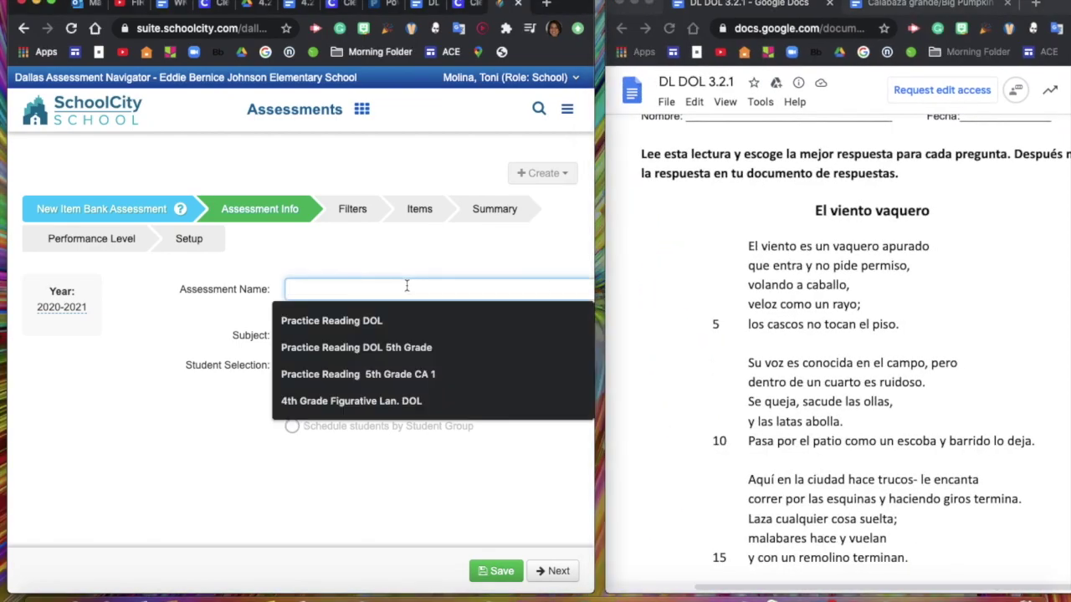
text(El)
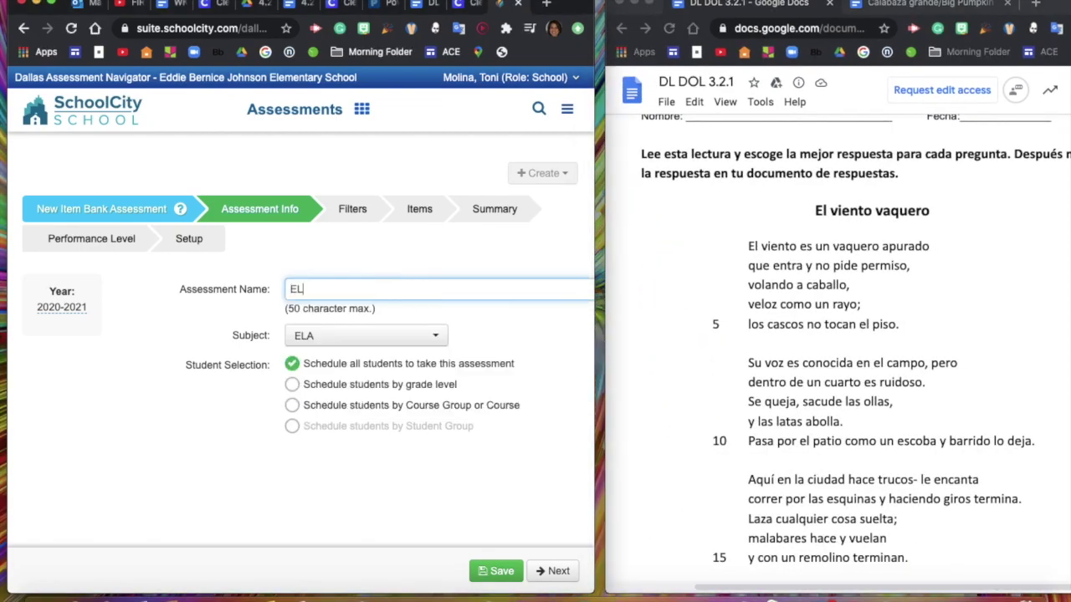
text( viento )
text(vaquero)
text( 3.2)
key(BackSpace)
key(BackSpace)
text(rd Grade )
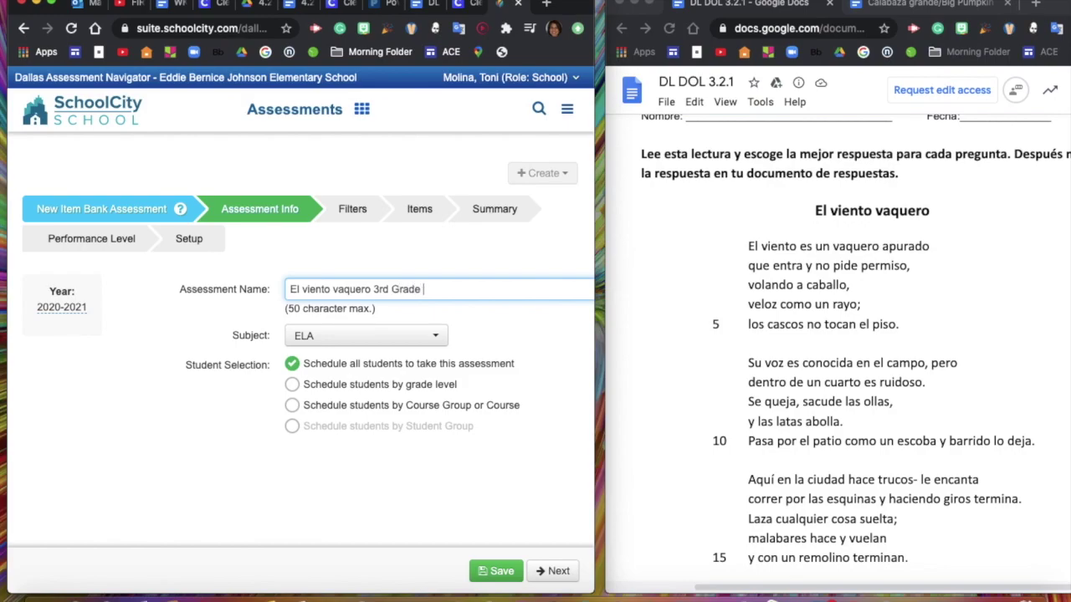
text(DL Reading Week 8)
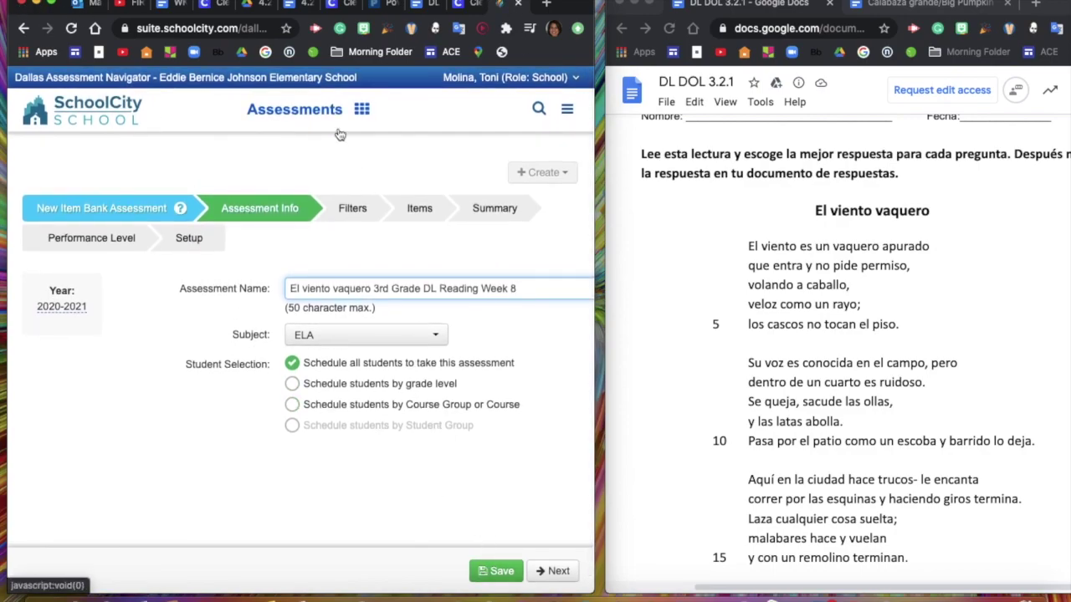
click(51, 4)
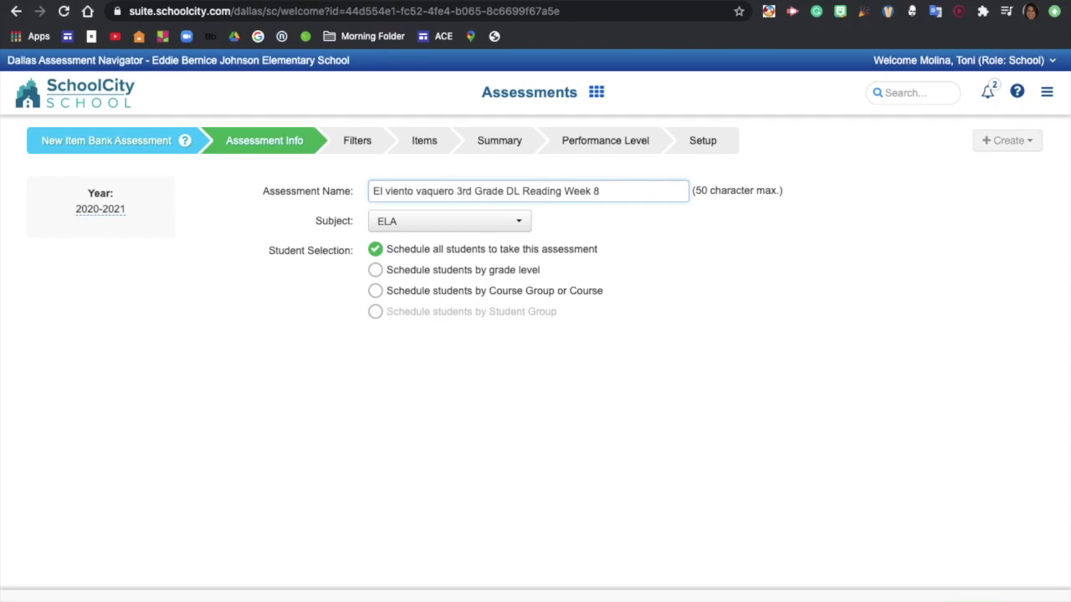
key(Return)
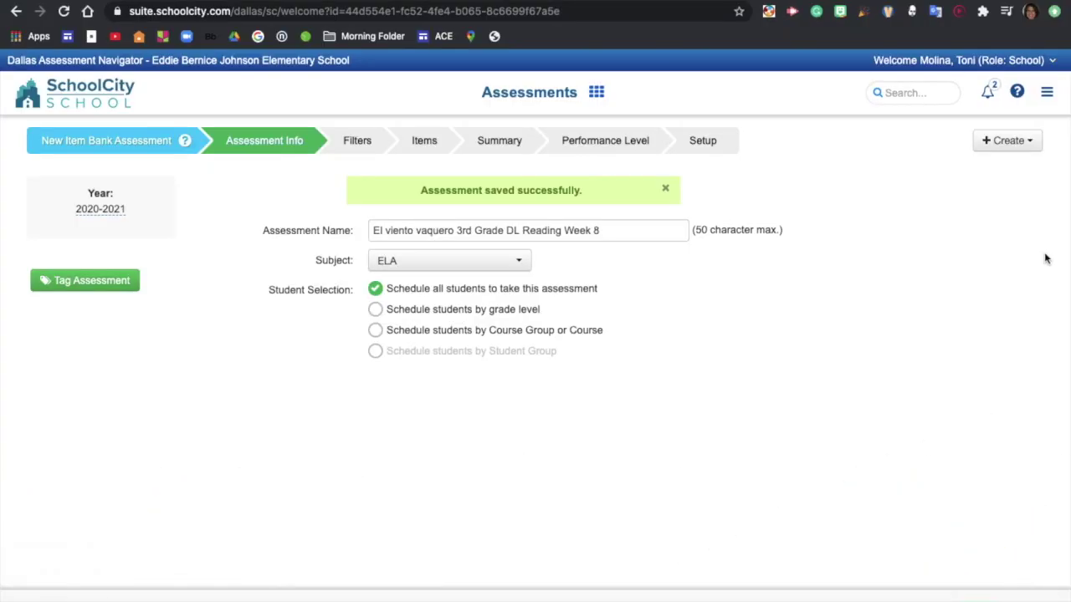
Create a new passage and place the poem document alongside the passage form
click(1029, 151)
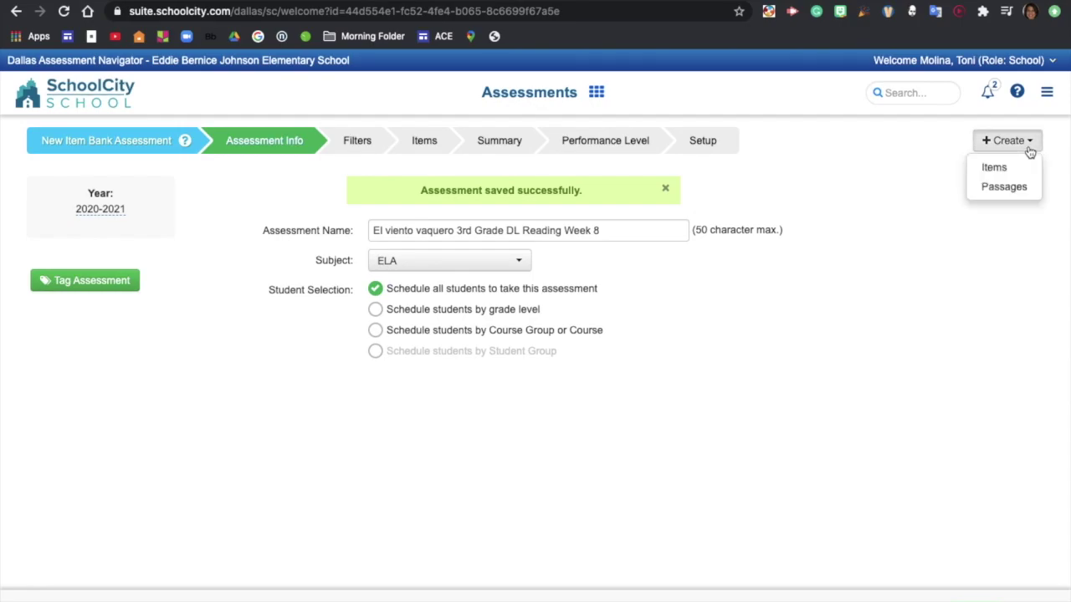
click(1022, 193)
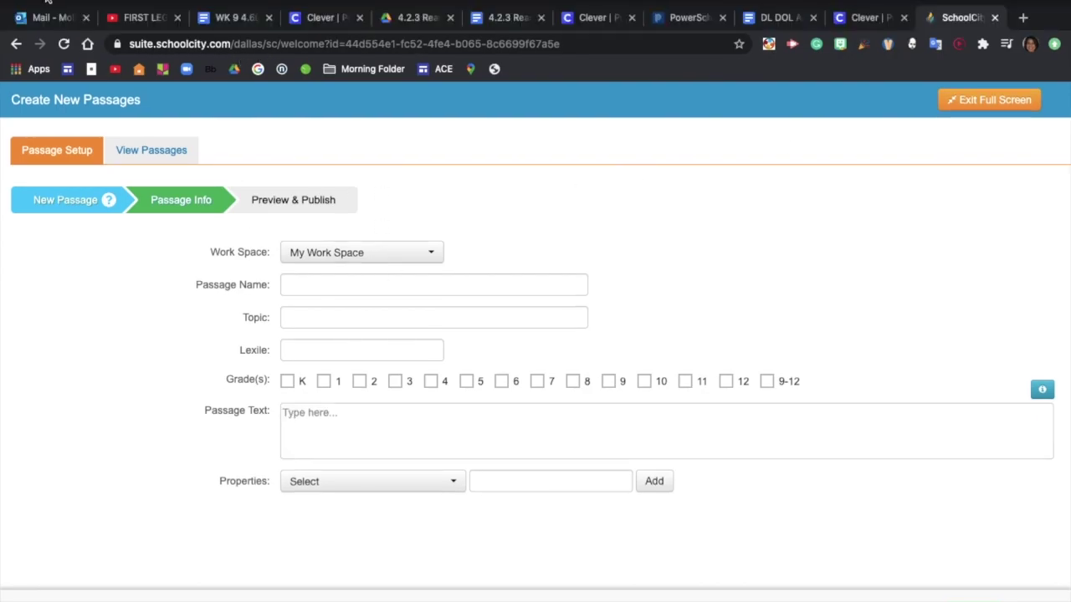
key(ctrl+super+f)
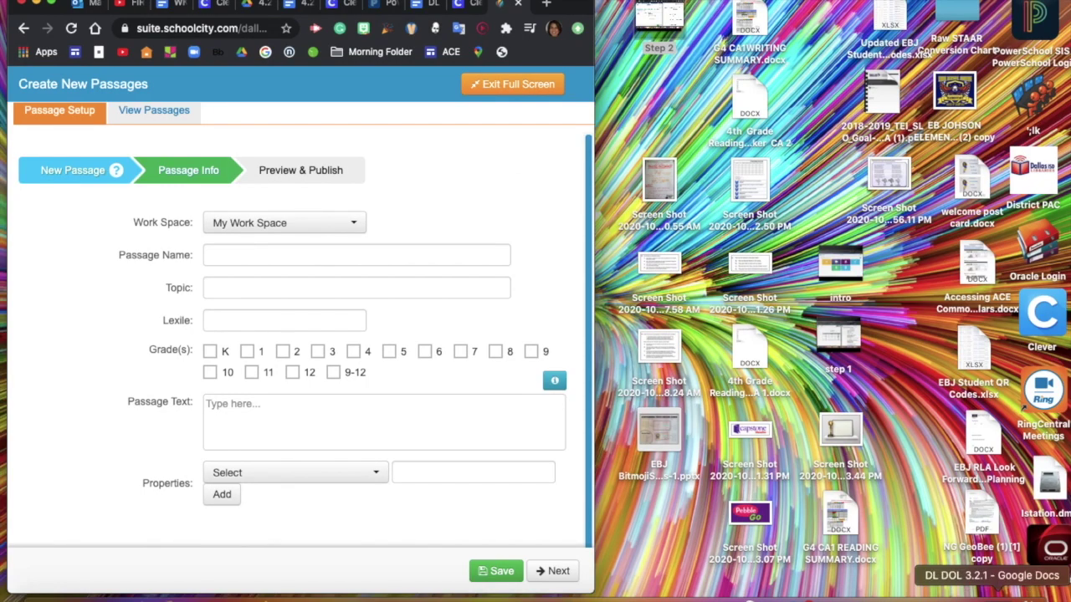
click(1066, 575)
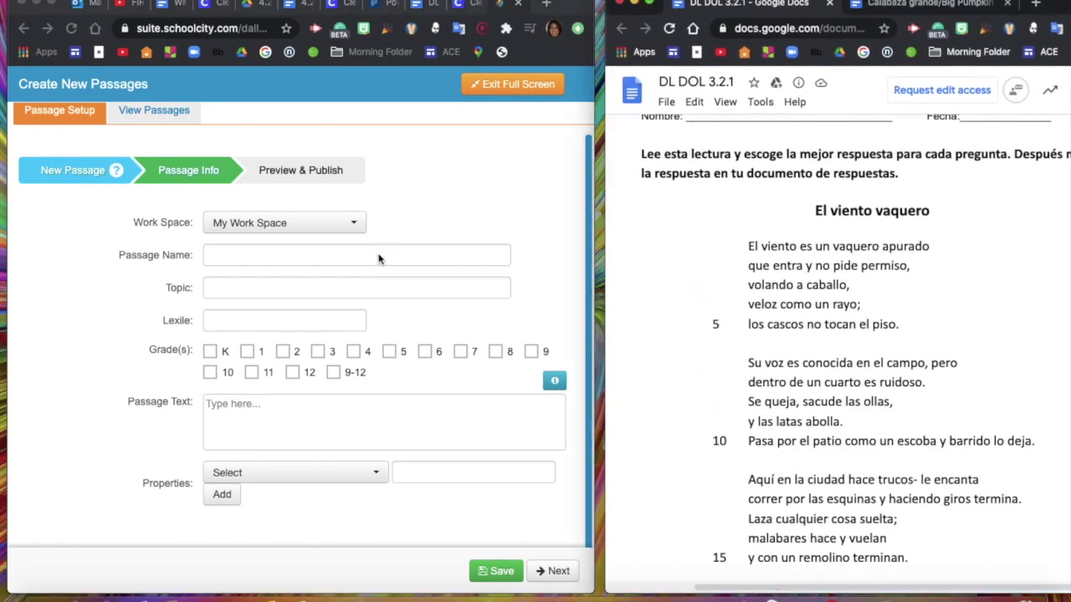
Enter passage name 'El viento vaquero', topic '3rd Grade DL', and tick Grade 3
click(376, 256)
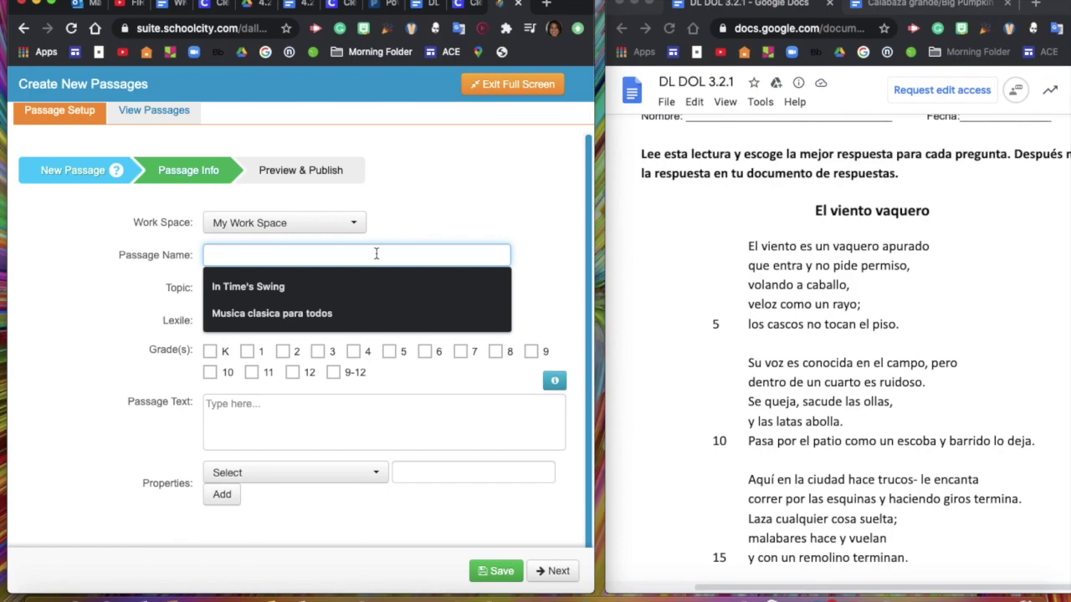
text(El )
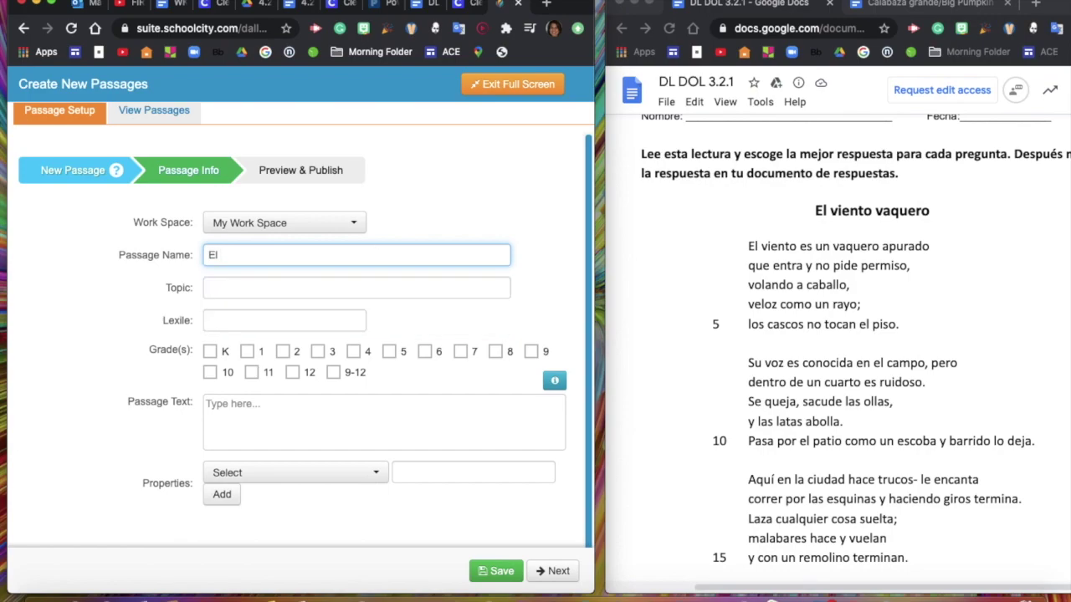
text(viento vaquero)
click(325, 290)
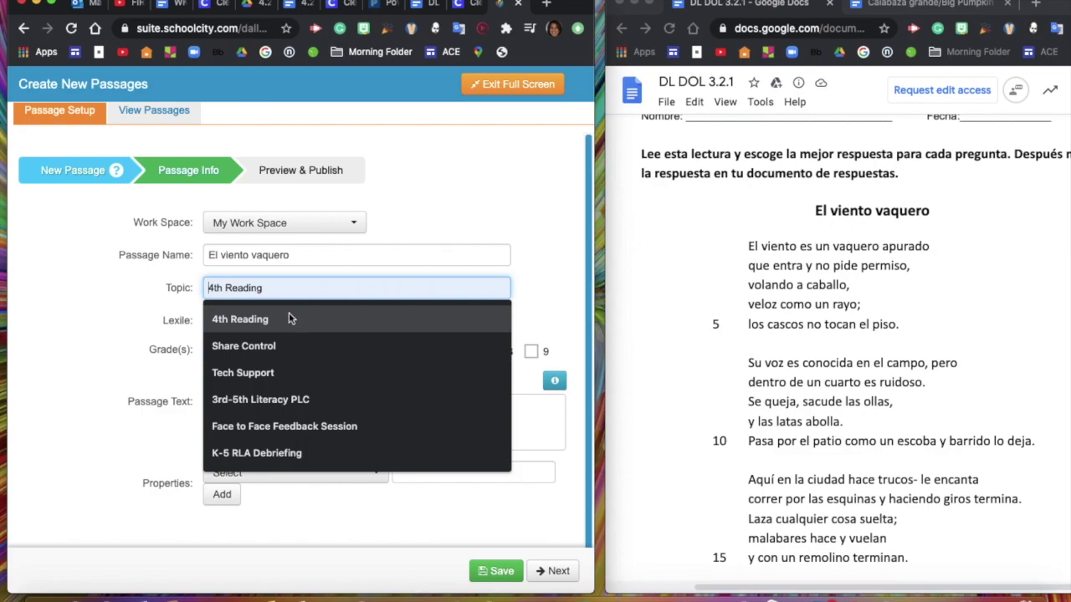
text(3r)
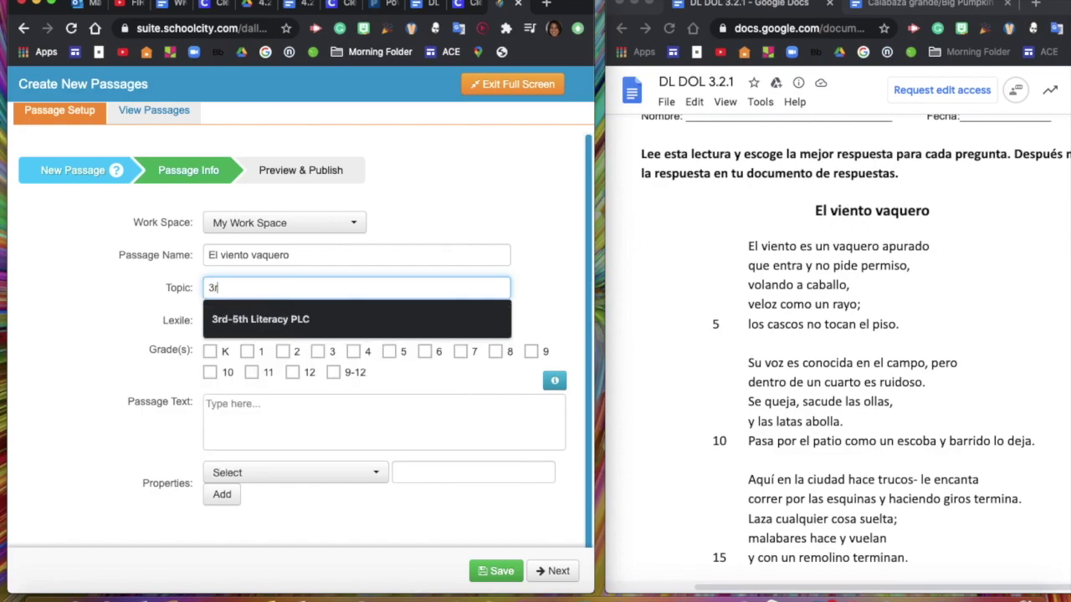
text(d Grad)
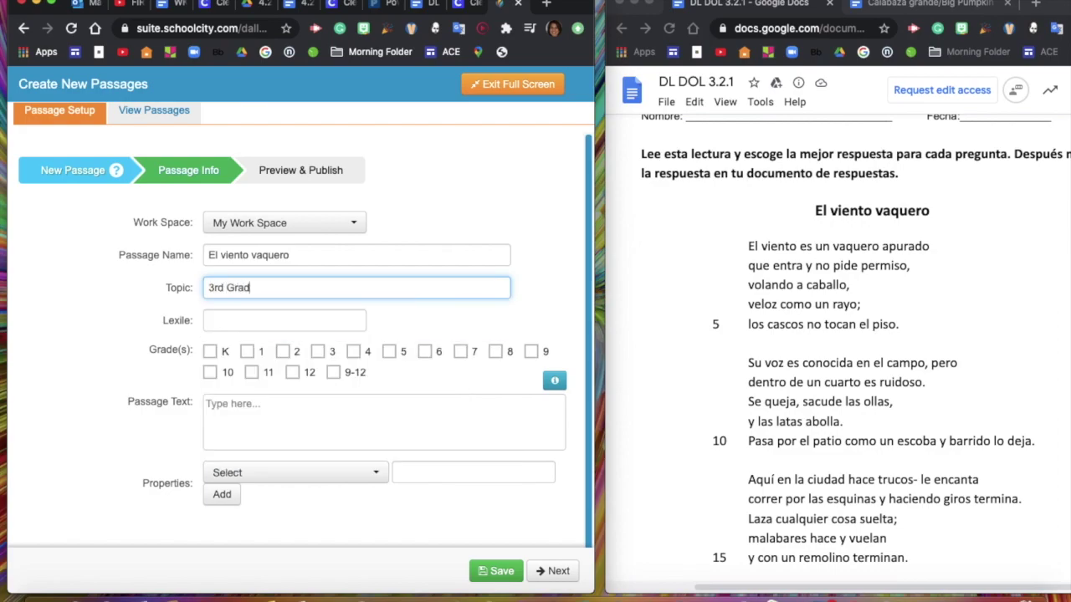
text(e DL)
click(245, 320)
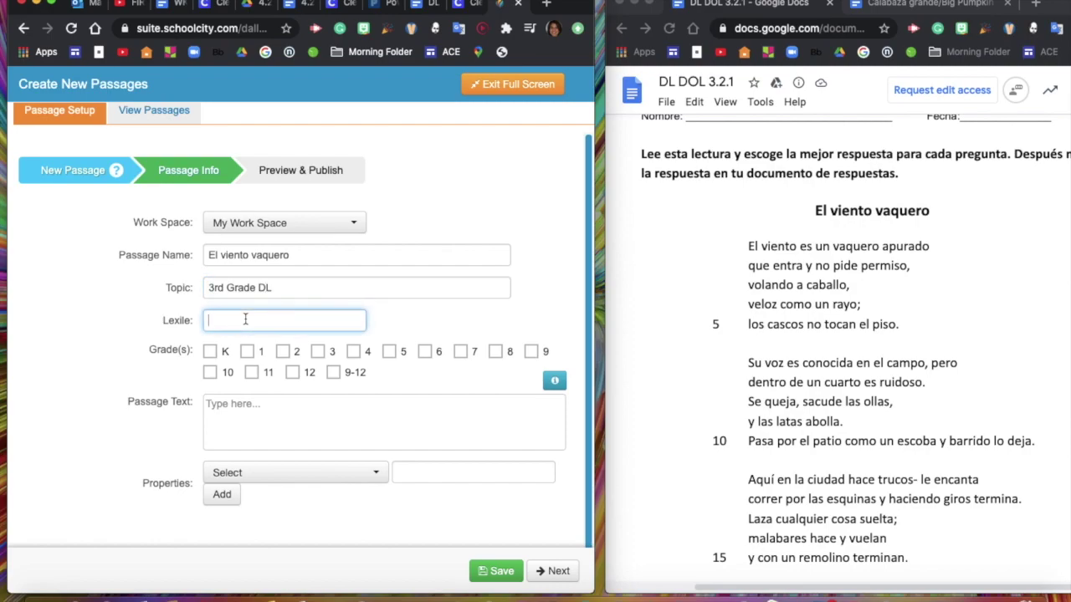
click(318, 352)
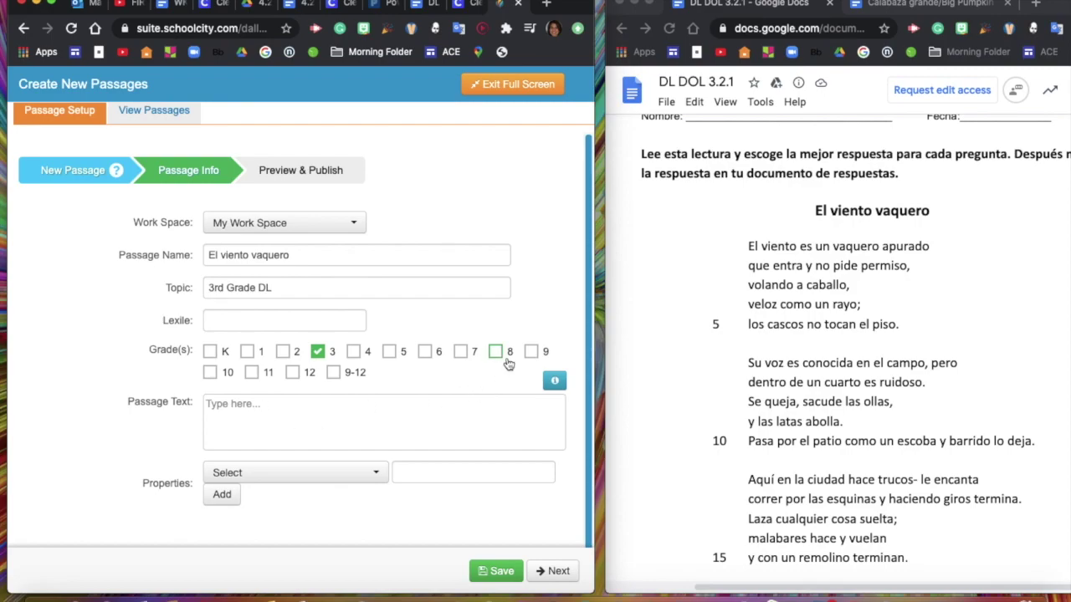
scroll(650, 312, down, 2)
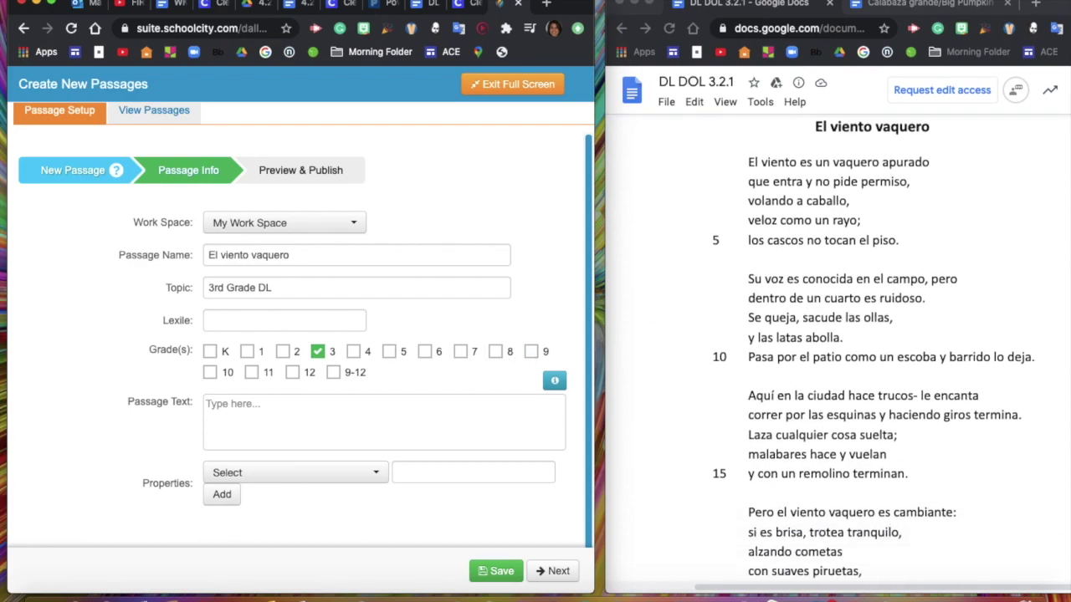
Copy the El viento vaquero poem from its title through the last line
click(654, 8)
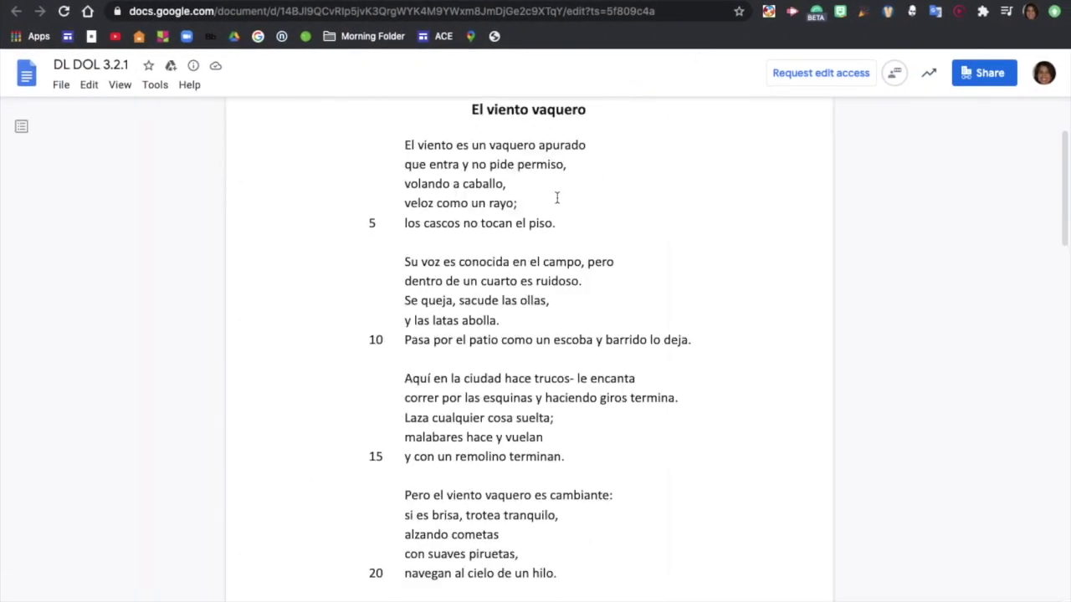
scroll(558, 195, down, 5)
scroll(559, 191, down, 4)
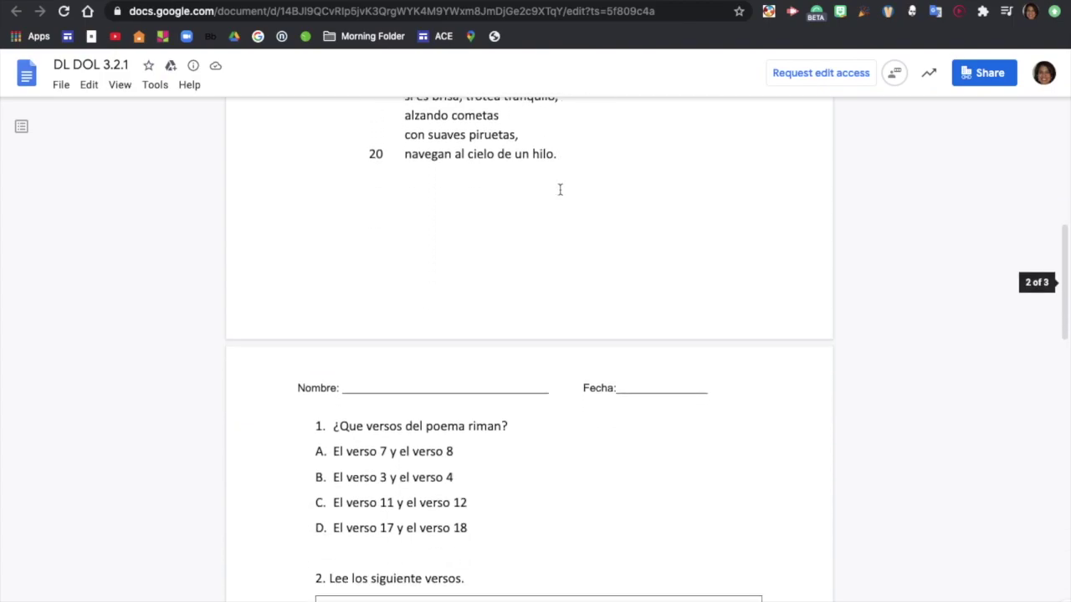
scroll(559, 191, up, 12)
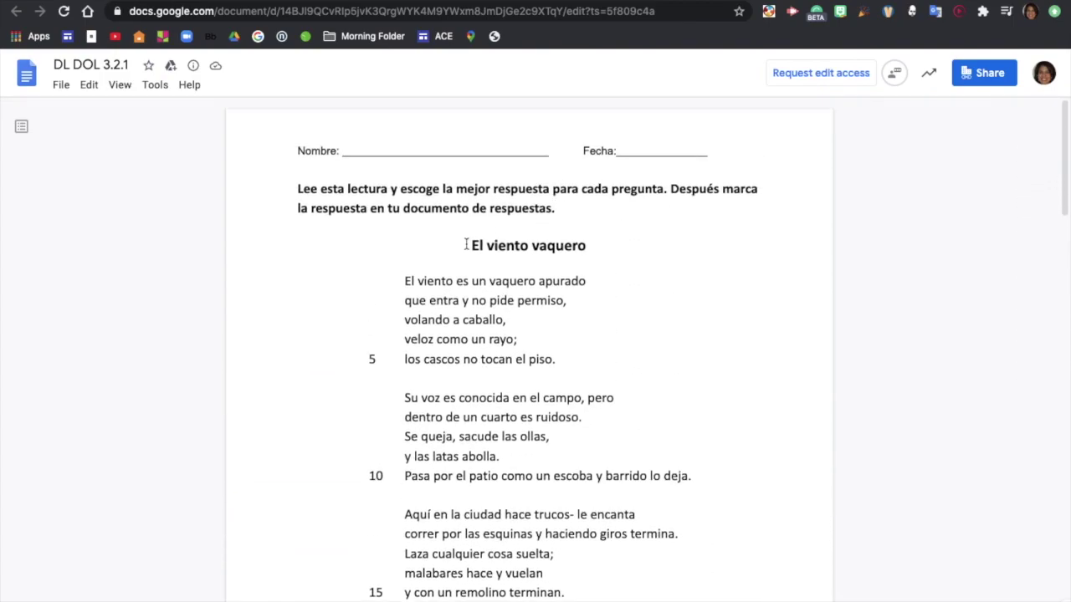
drag(466, 242, 572, 486)
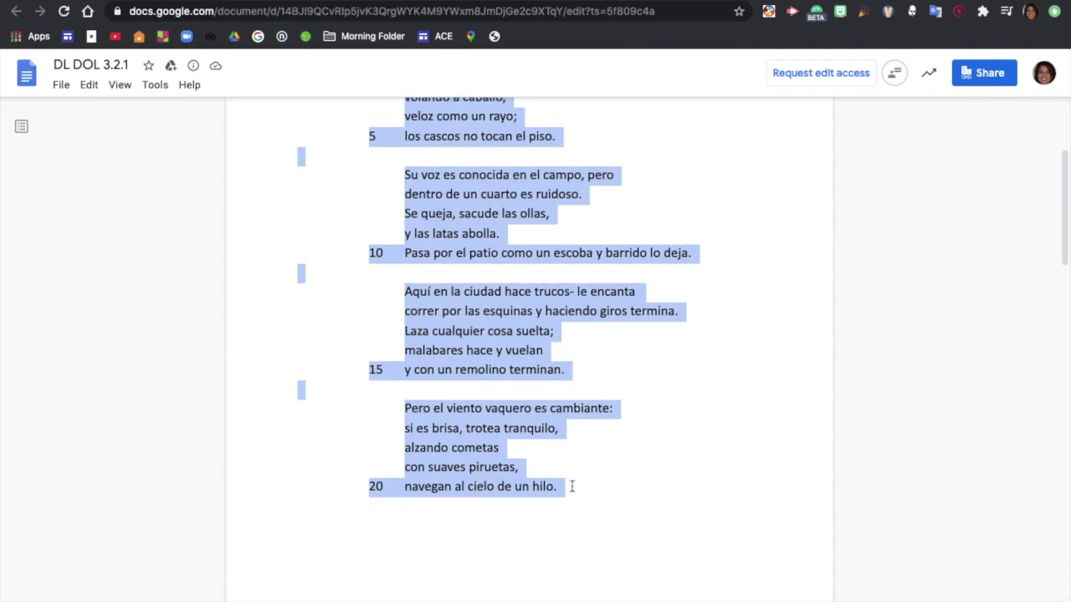
right_click(496, 432)
click(514, 447)
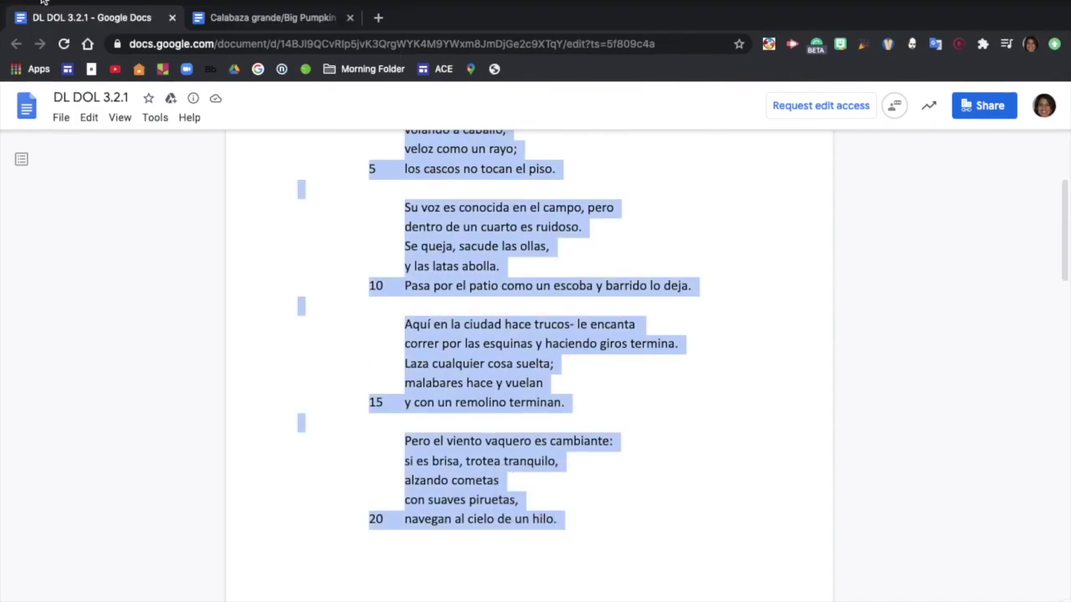
Tile the poem document beside the passage form, then maximize the passage form
mouse_move(43, 0)
click(130, 55)
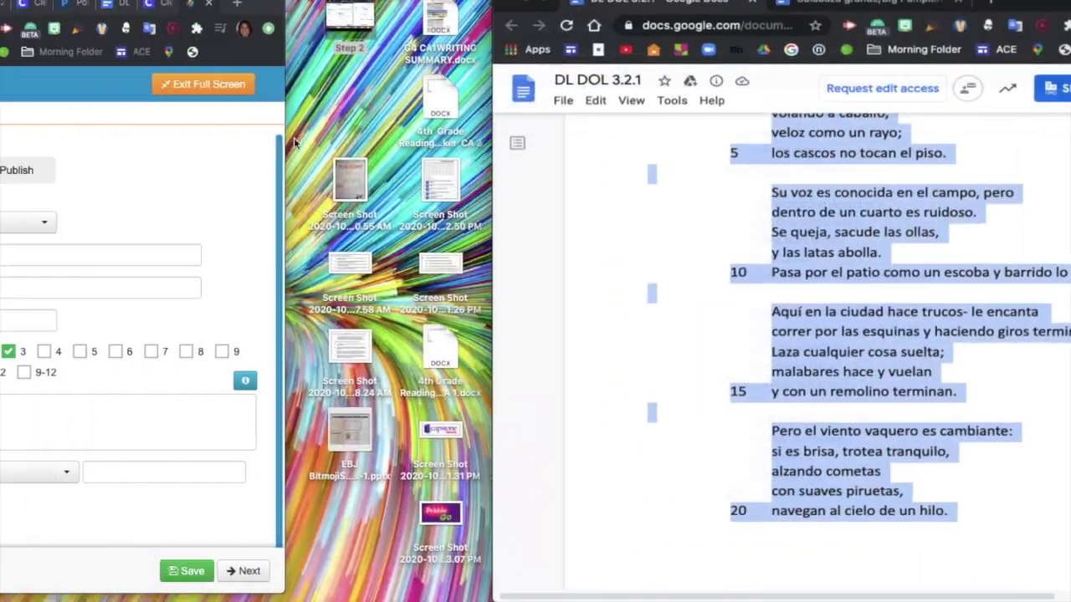
click(373, 230)
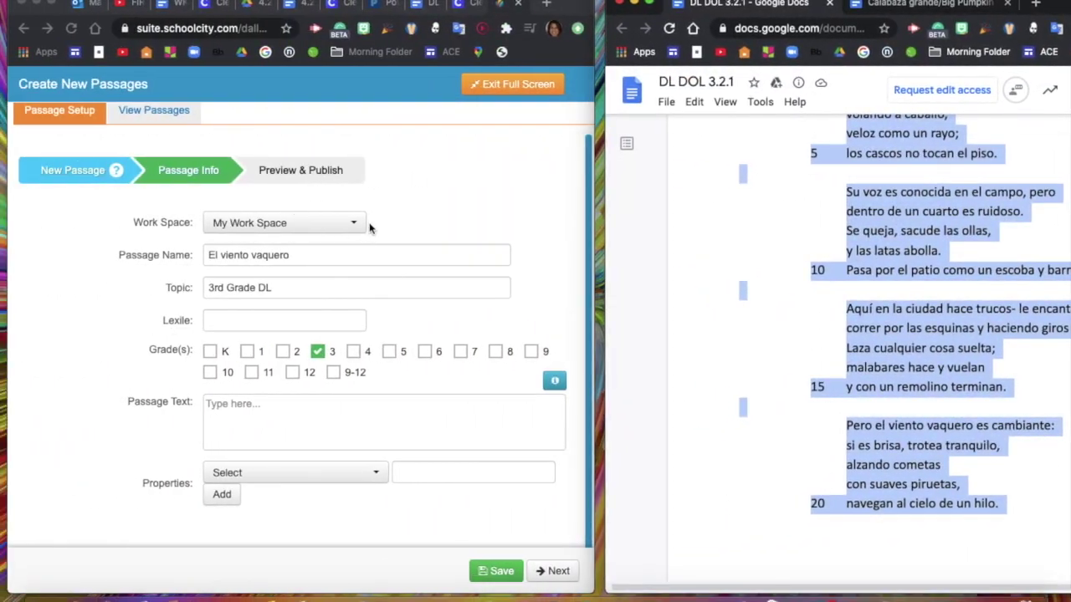
click(51, 5)
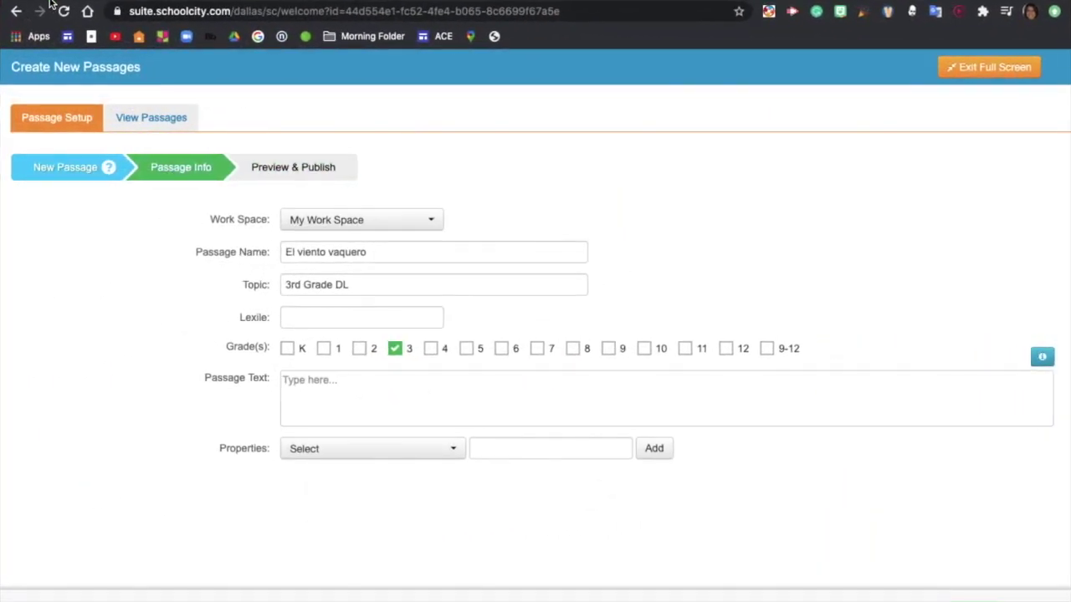
Paste the copied poem, title plus 20 numbered lines, into the Passage Text box
click(310, 389)
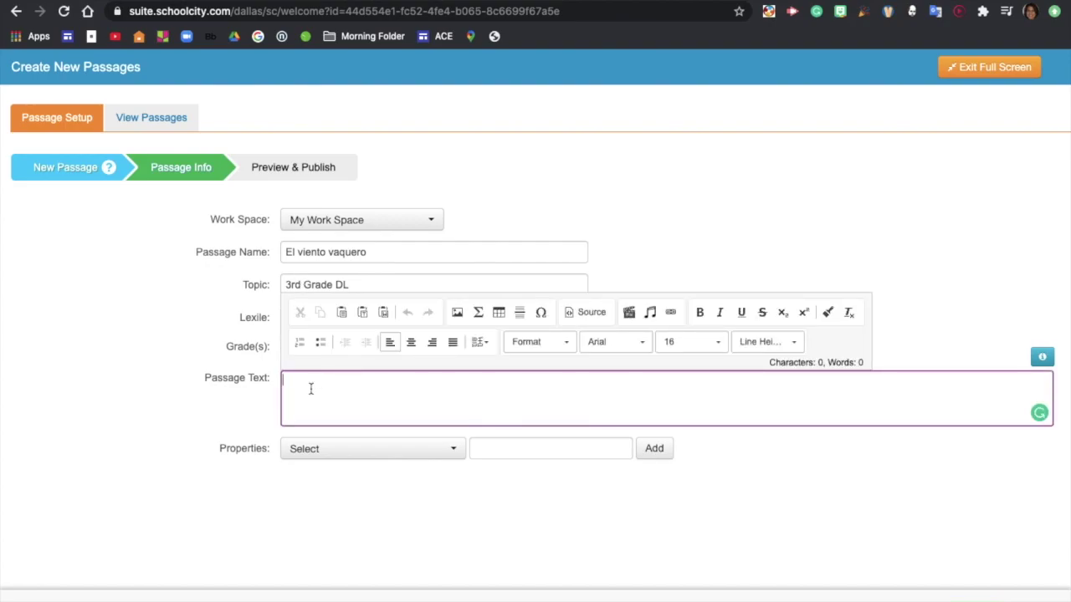
key(ctrl+v)
scroll(382, 343, up, 4)
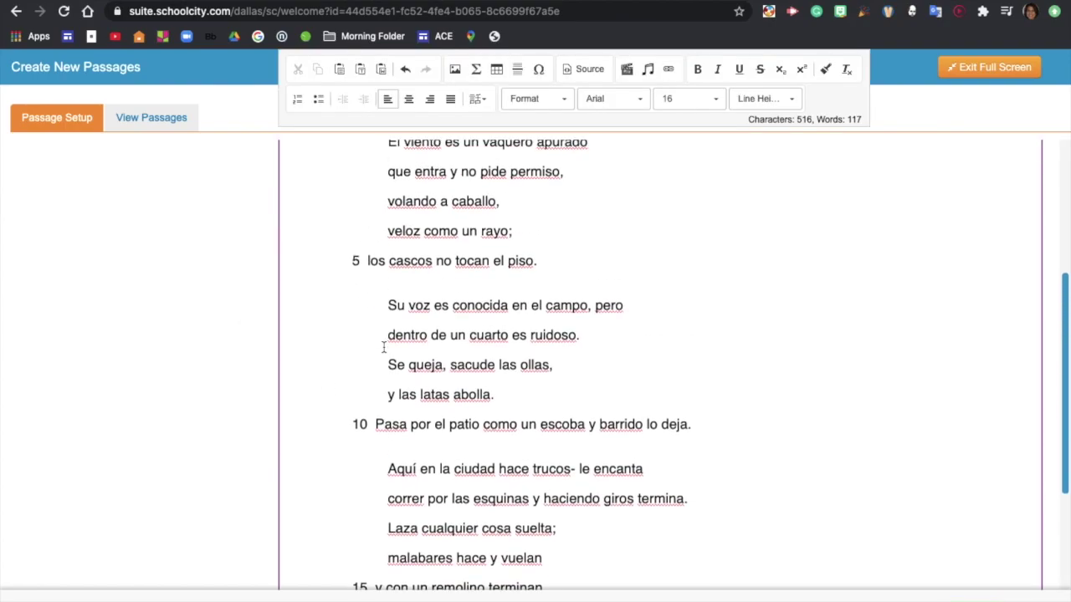
scroll(383, 346, up, 3)
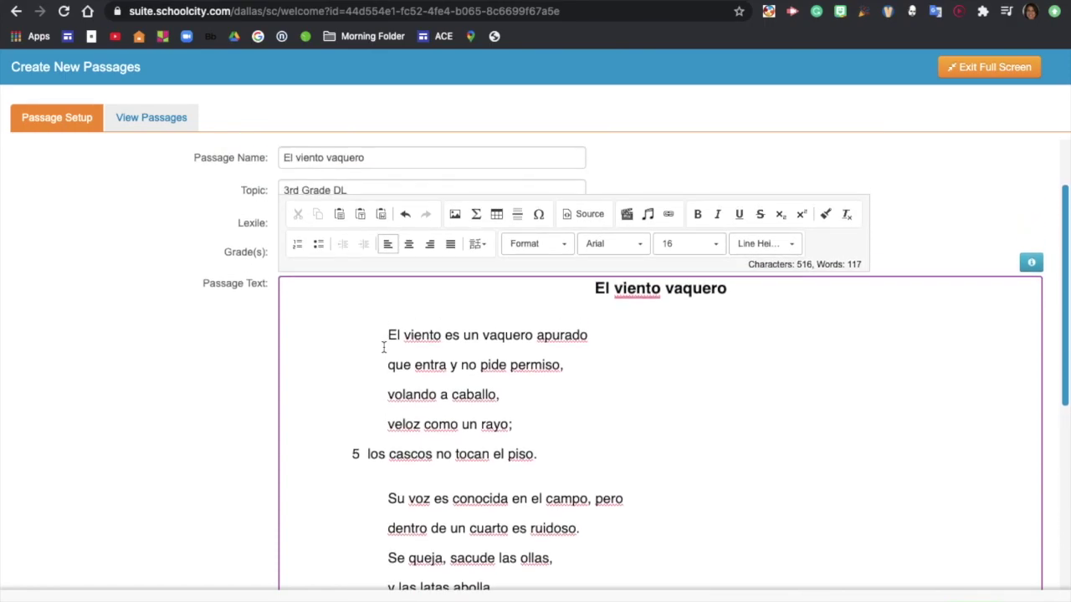
scroll(383, 347, up, 1)
scroll(383, 347, down, 3)
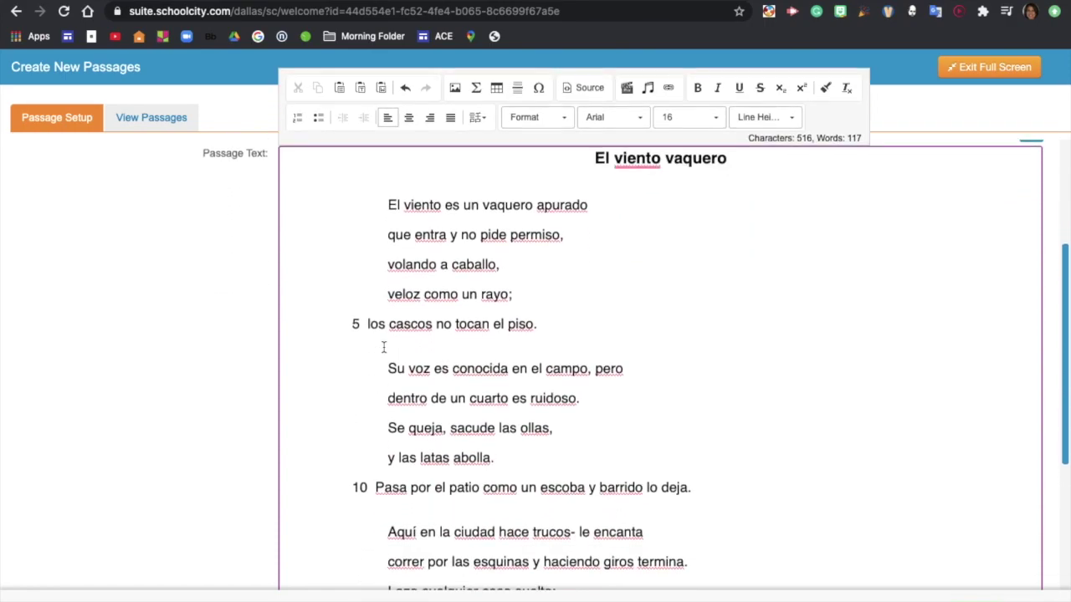
scroll(383, 347, down, 8)
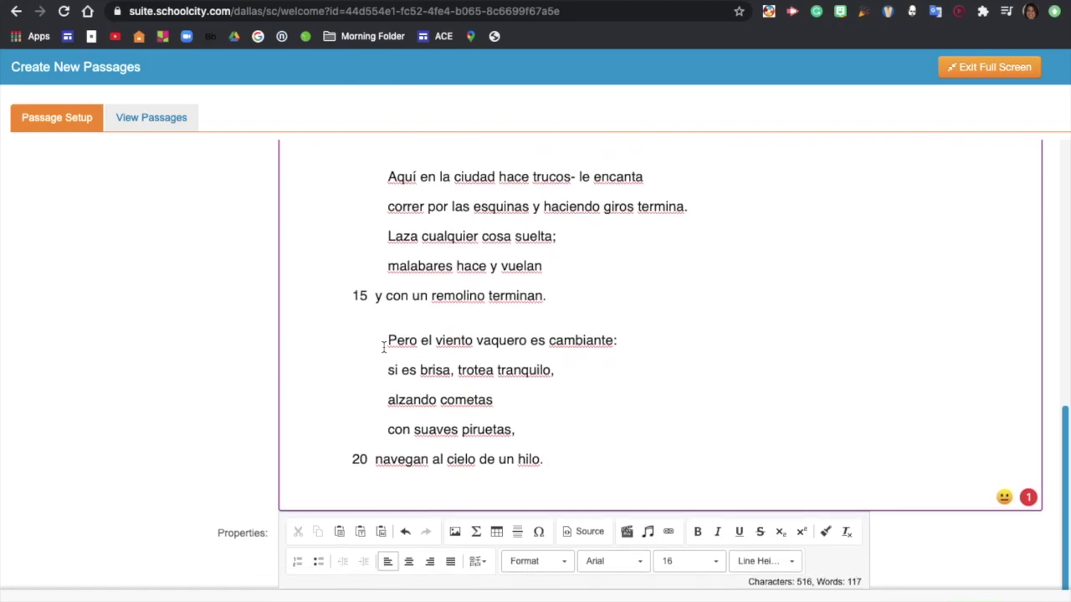
scroll(383, 346, down, 1)
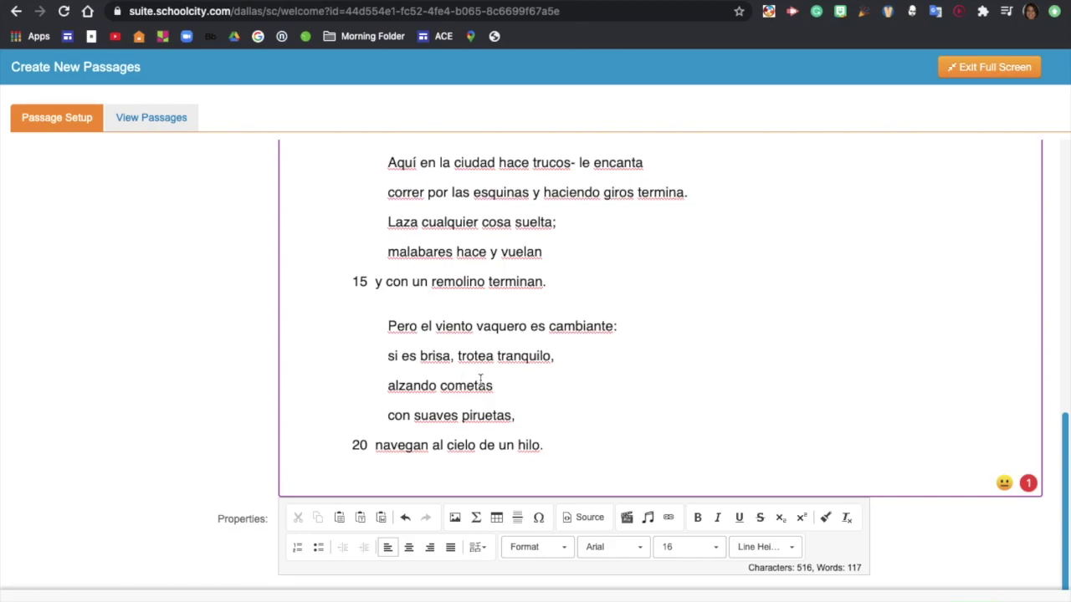
scroll(511, 355, up, 3)
scroll(511, 355, up, 5)
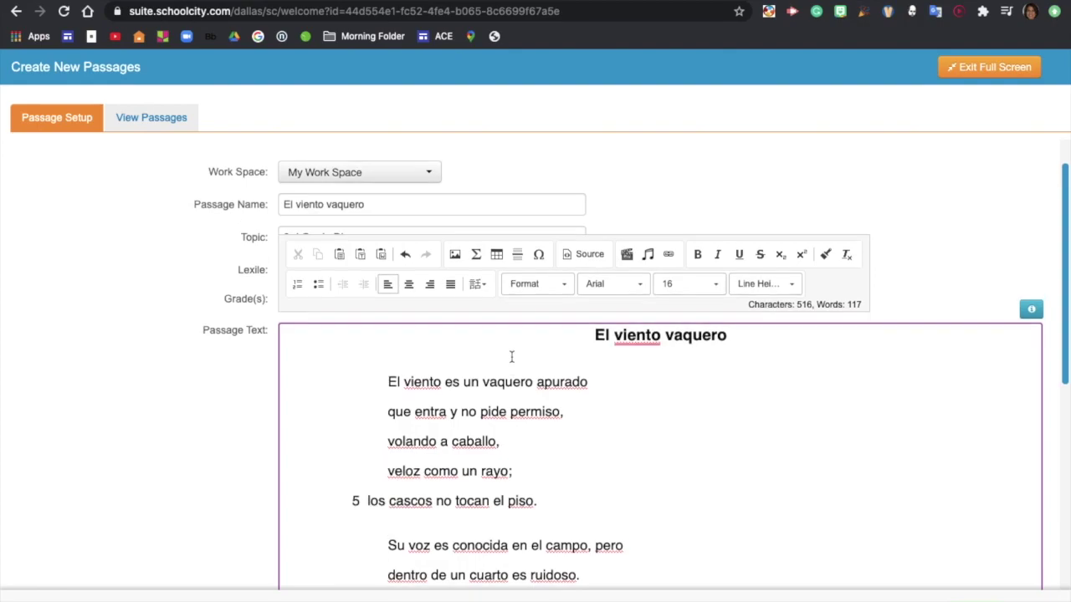
scroll(511, 357, down, 1)
scroll(511, 357, down, 1)
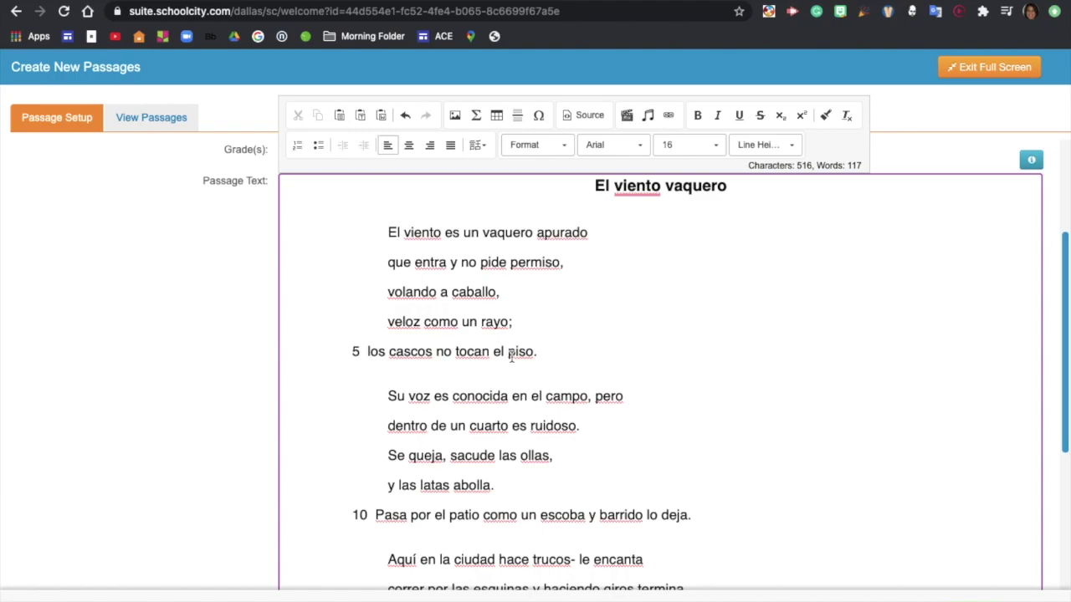
scroll(480, 337, down, 6)
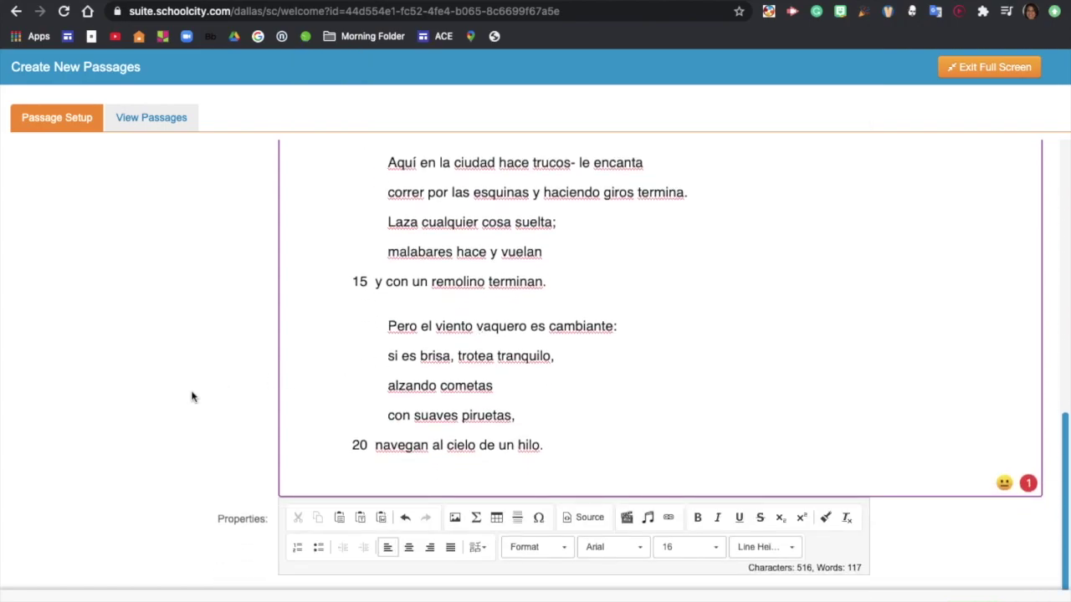
click(192, 397)
scroll(206, 387, up, 10)
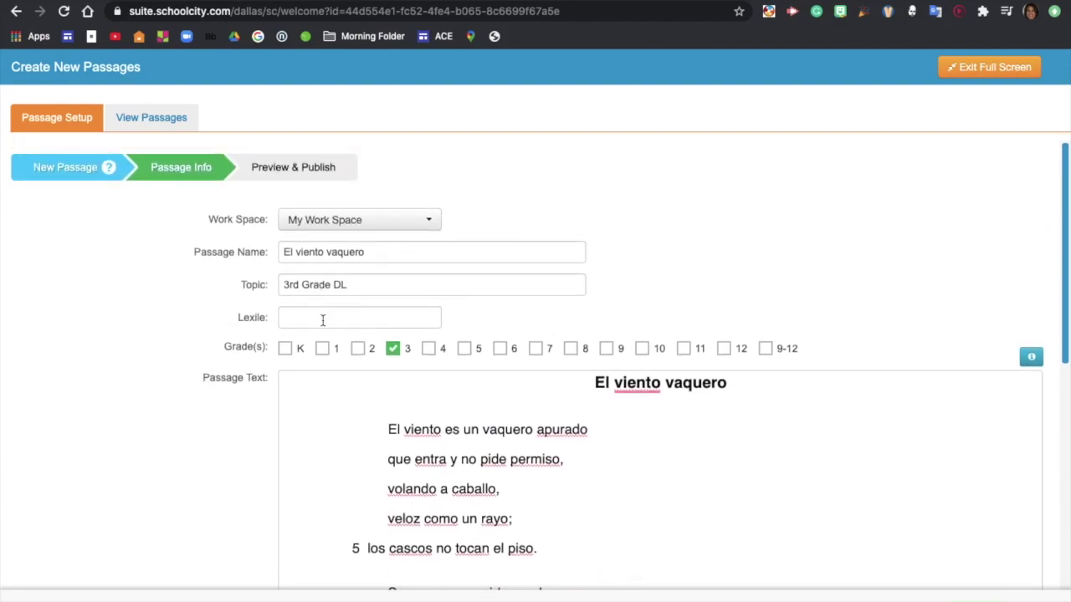
Save the El viento vaquero passage in My Work Space and confirm the saved message
click(402, 221)
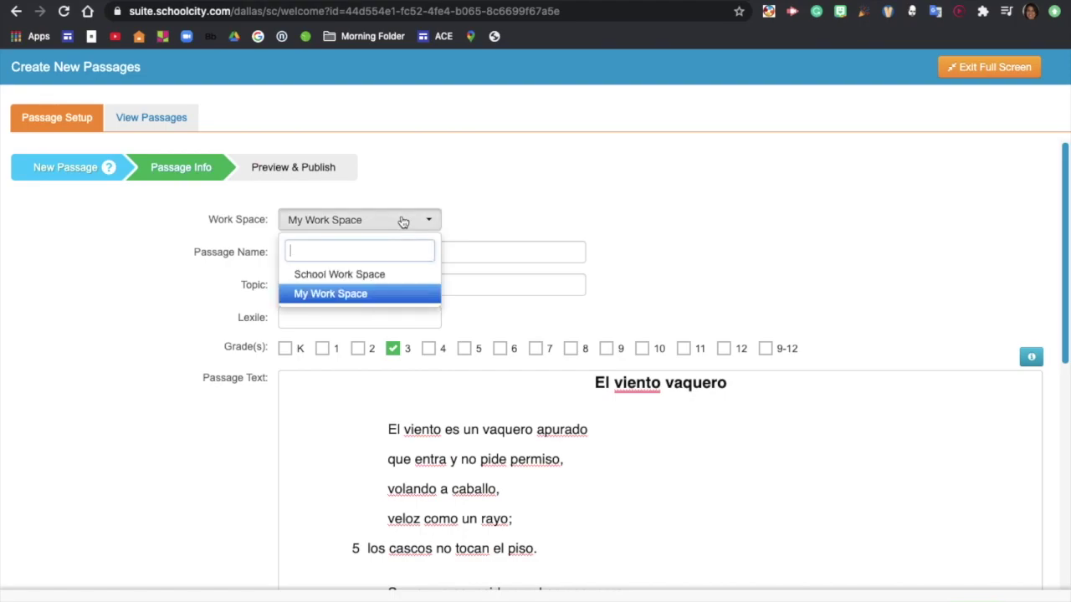
click(373, 293)
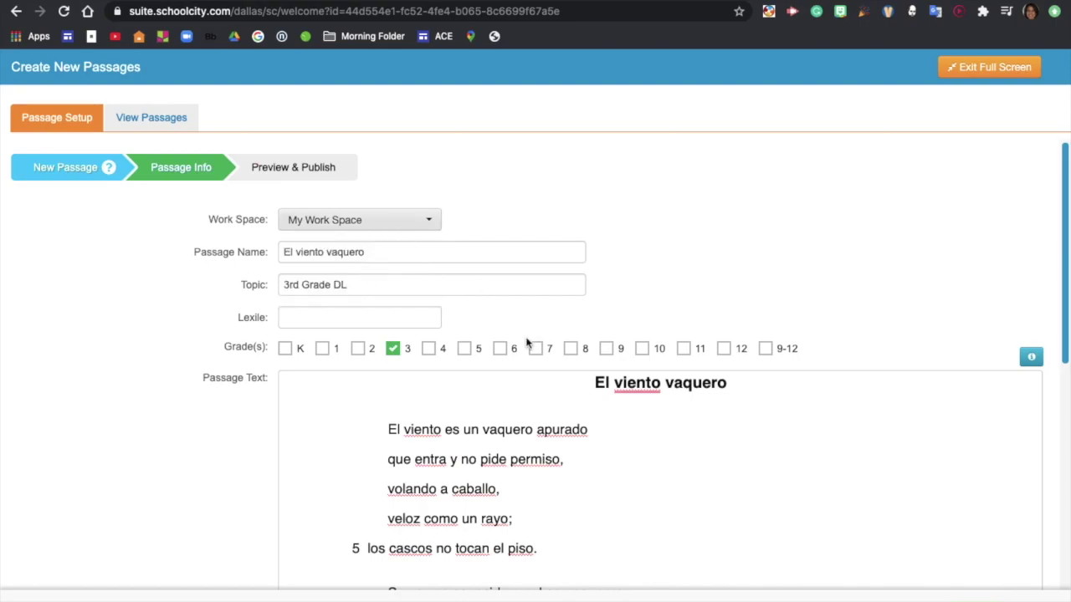
scroll(534, 377, down, 3)
scroll(534, 378, down, 1)
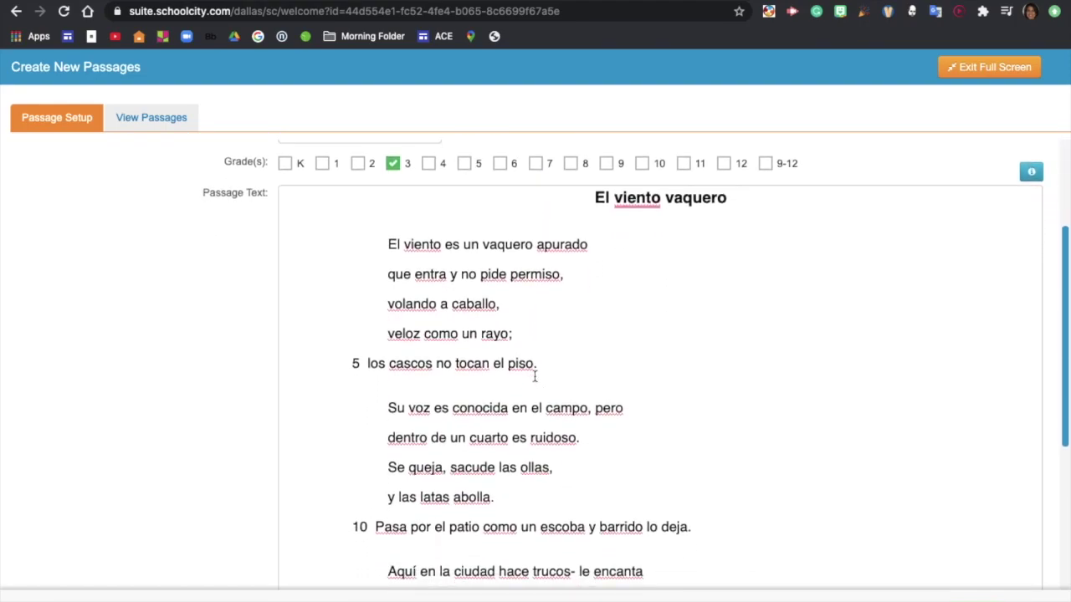
scroll(535, 377, down, 8)
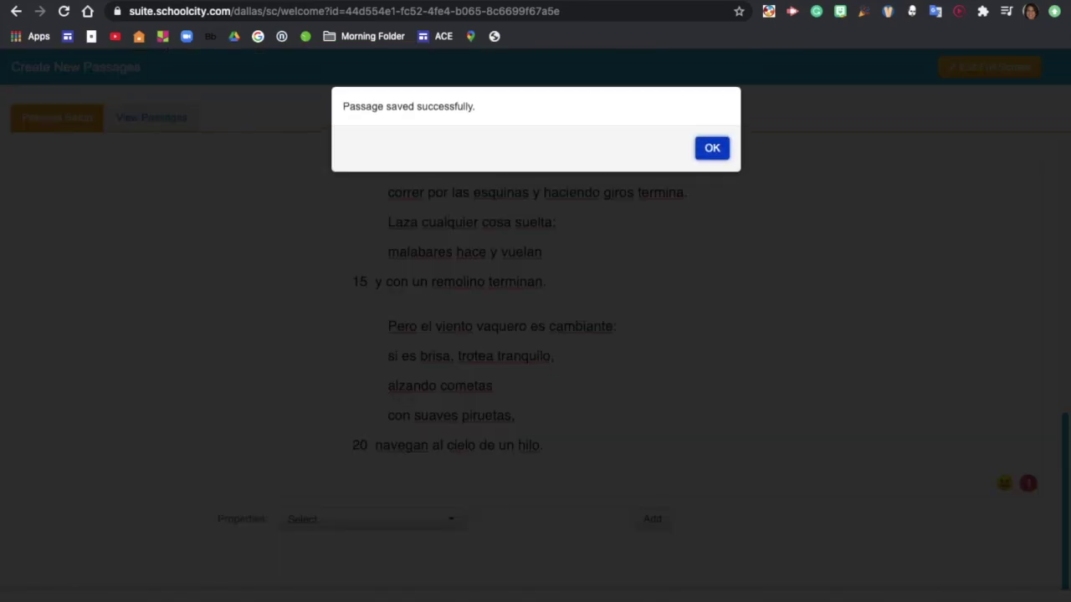
click(709, 148)
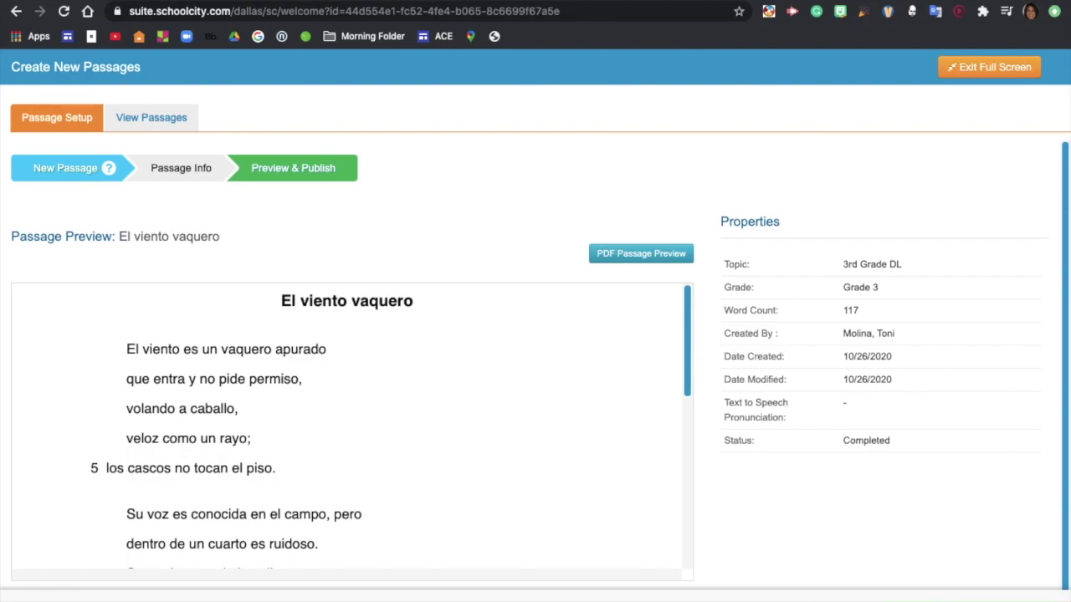
Review the El viento vaquero passage preview and publish it to My Work Space
scroll(446, 406, down, 2)
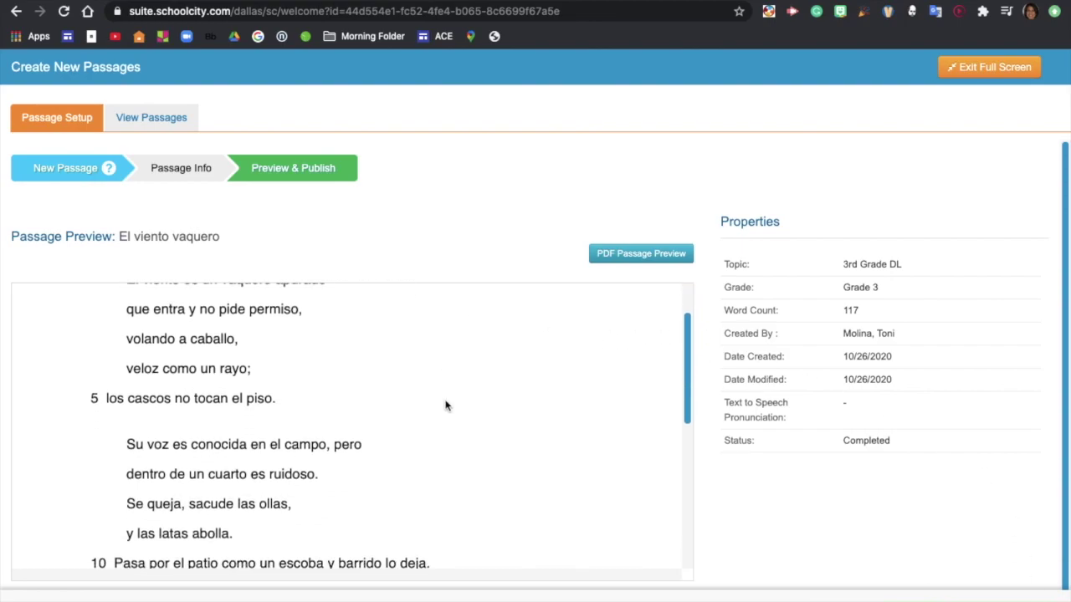
scroll(446, 406, down, 6)
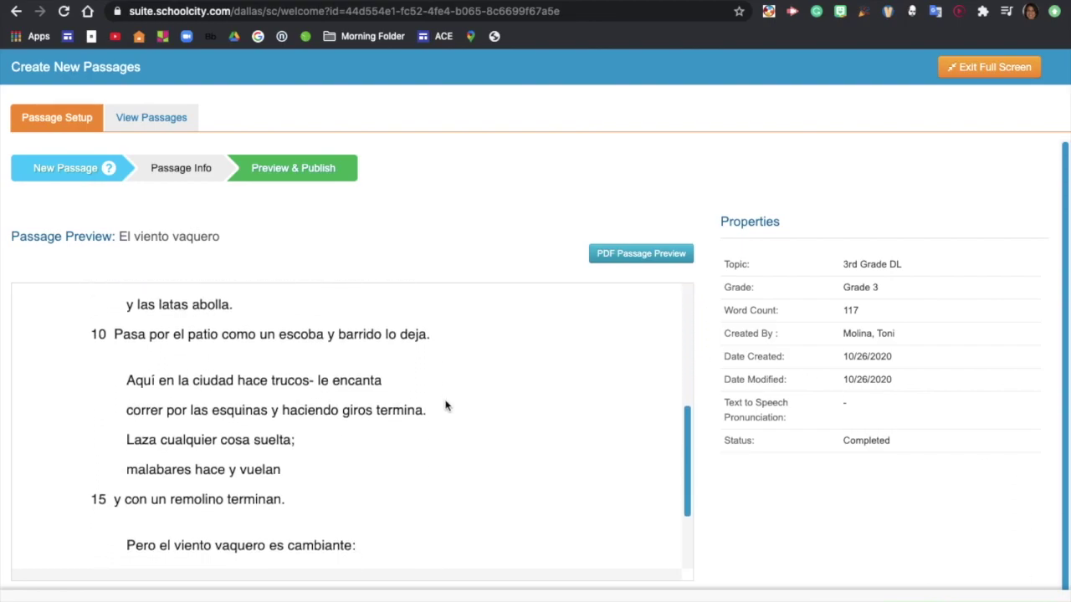
scroll(446, 405, down, 3)
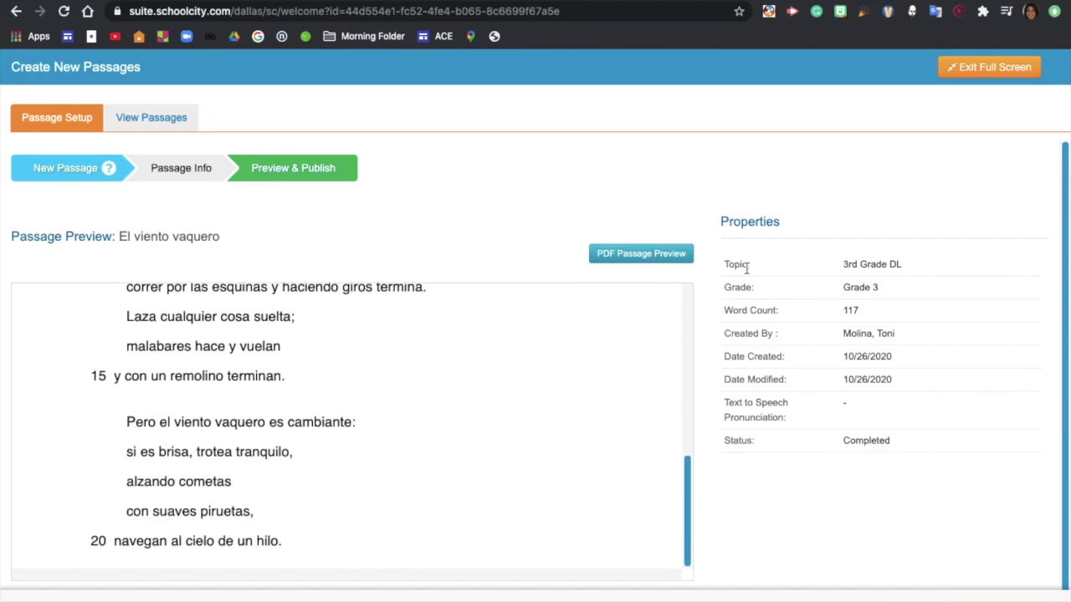
click(1033, 596)
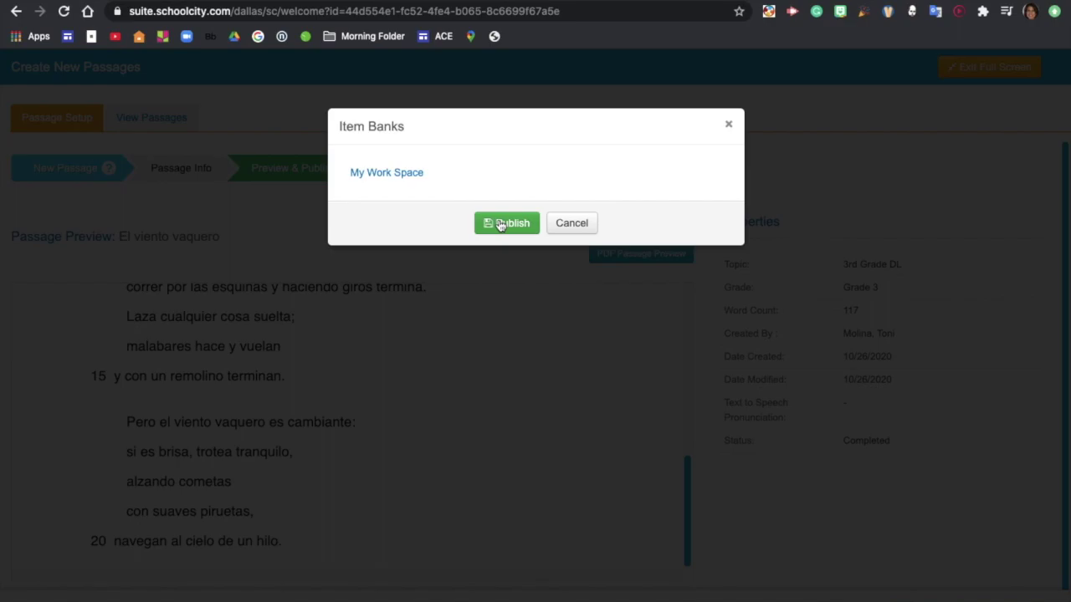
click(499, 224)
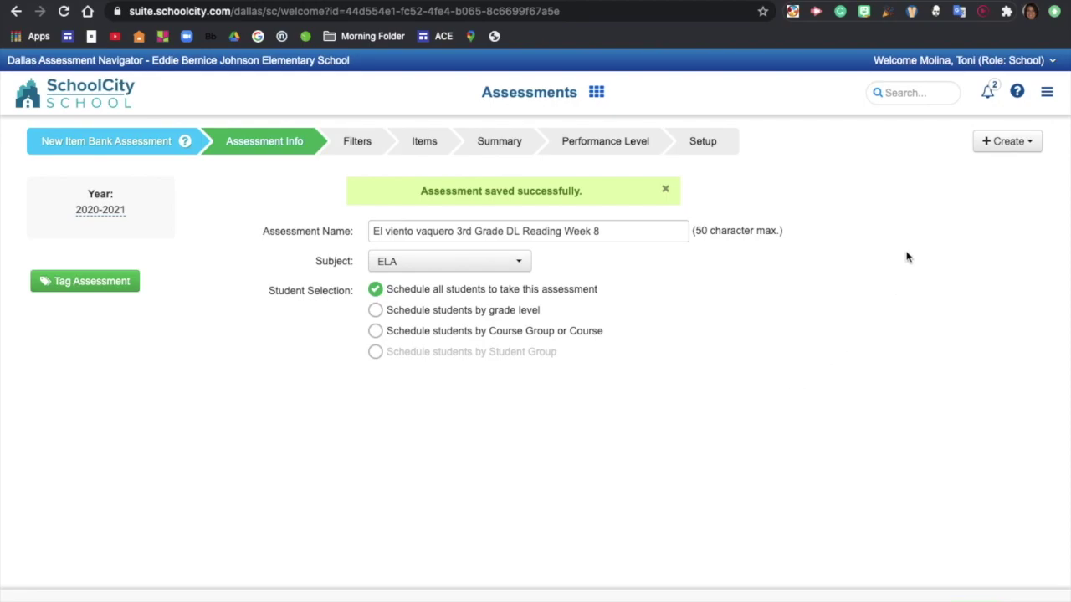
Choose Items from the Create menu to open a blank question item form
click(1021, 148)
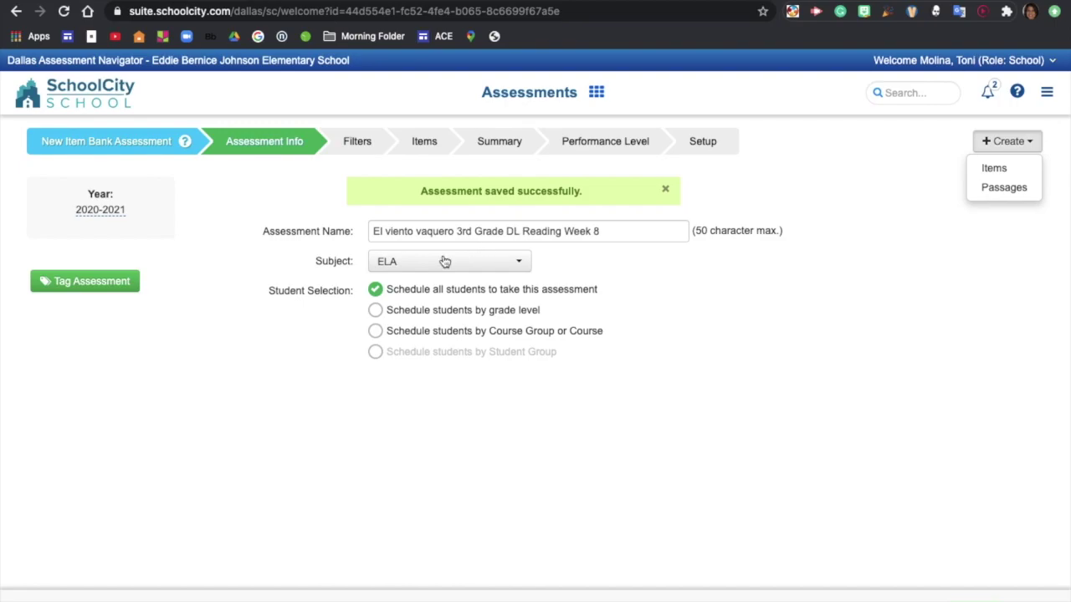
click(994, 169)
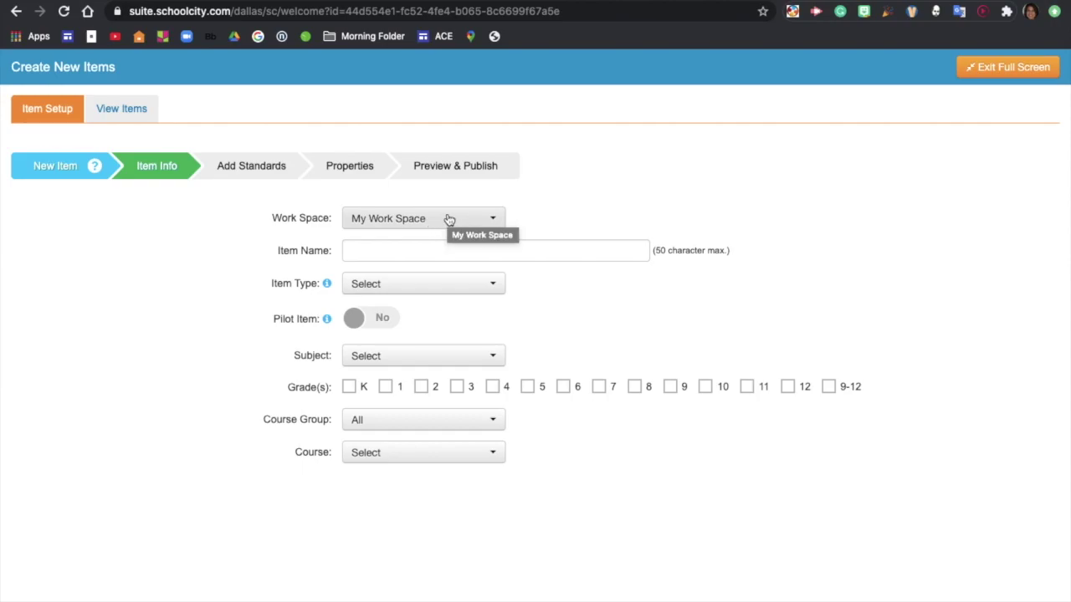
click(449, 219)
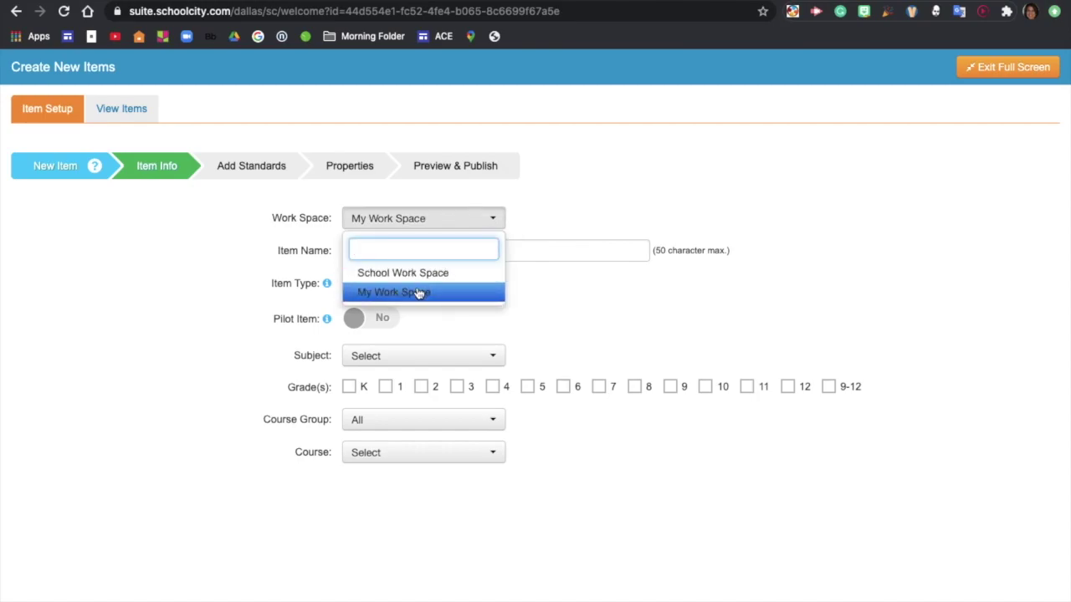
click(419, 291)
click(420, 251)
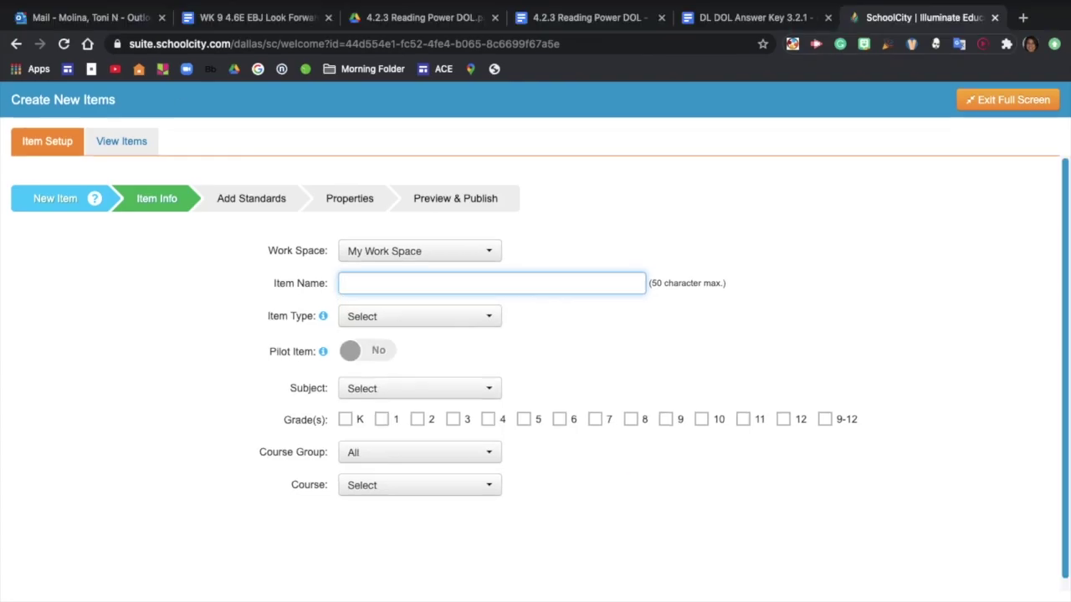
Put the poem document beside the browser and name the item 'El viento vaquero #1 3.9B' from the answer key
click(50, 4)
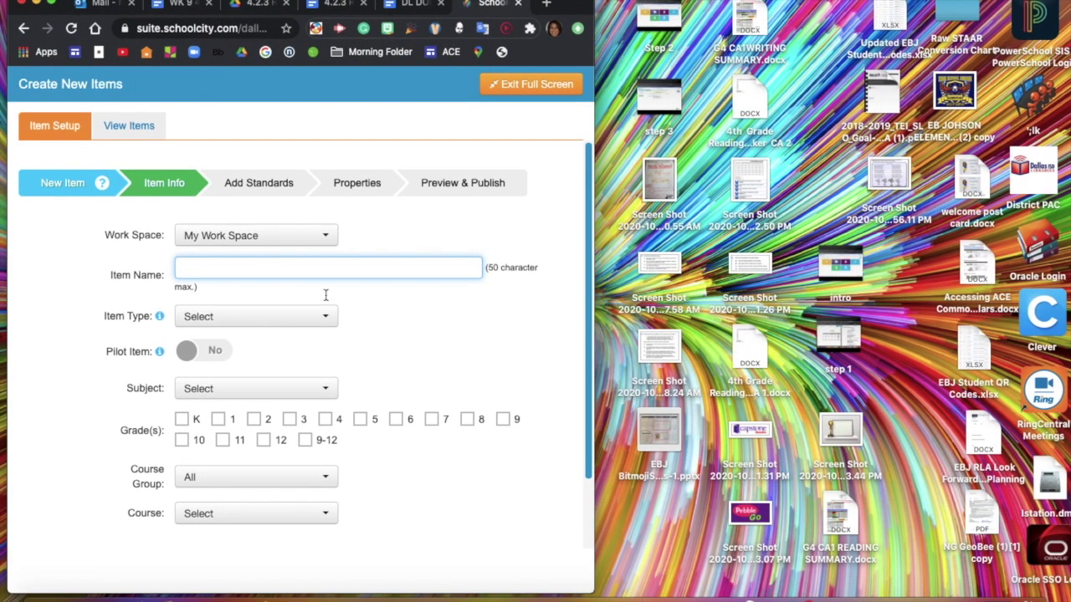
click(995, 598)
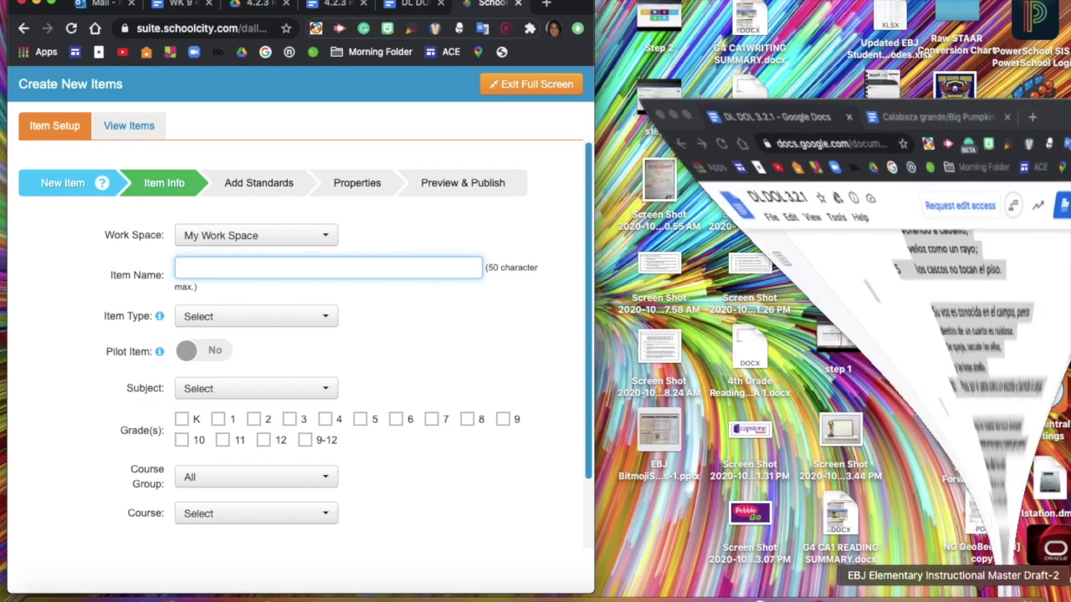
scroll(796, 253, up, 5)
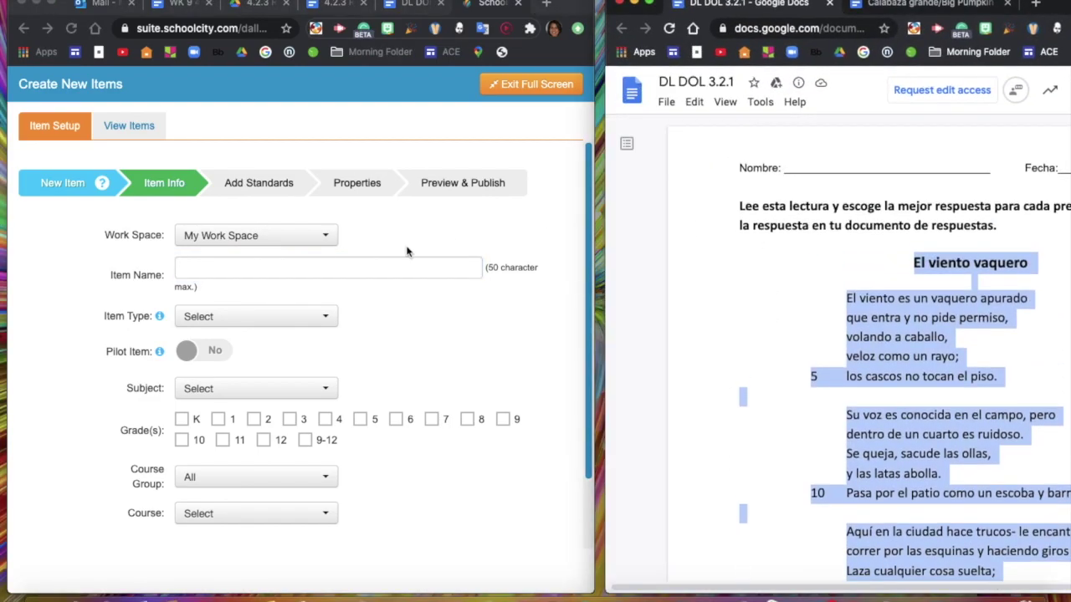
click(311, 274)
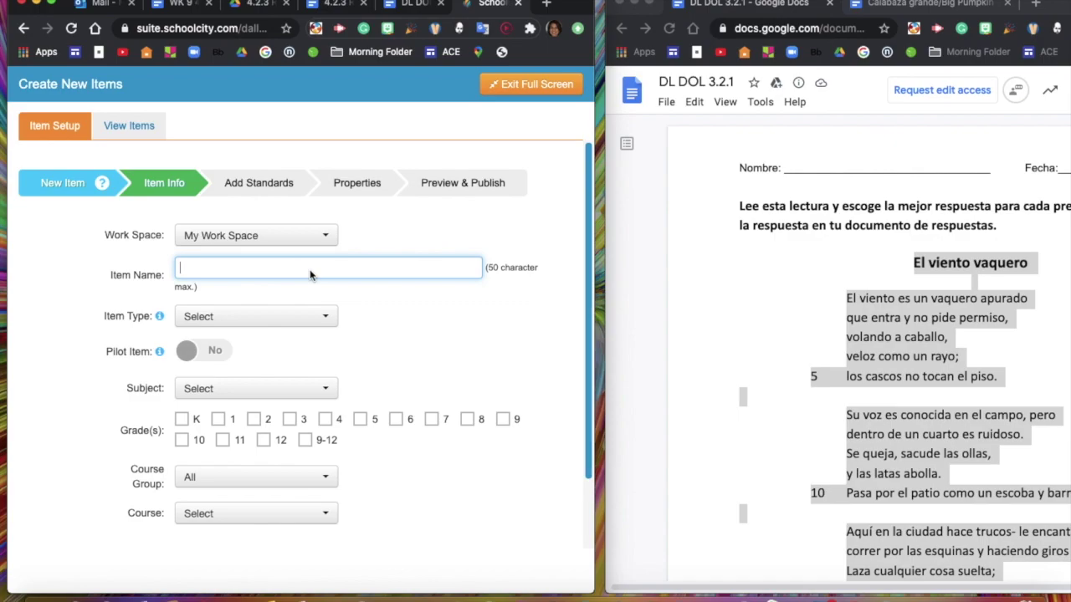
text(El viento)
text(Vaquero)
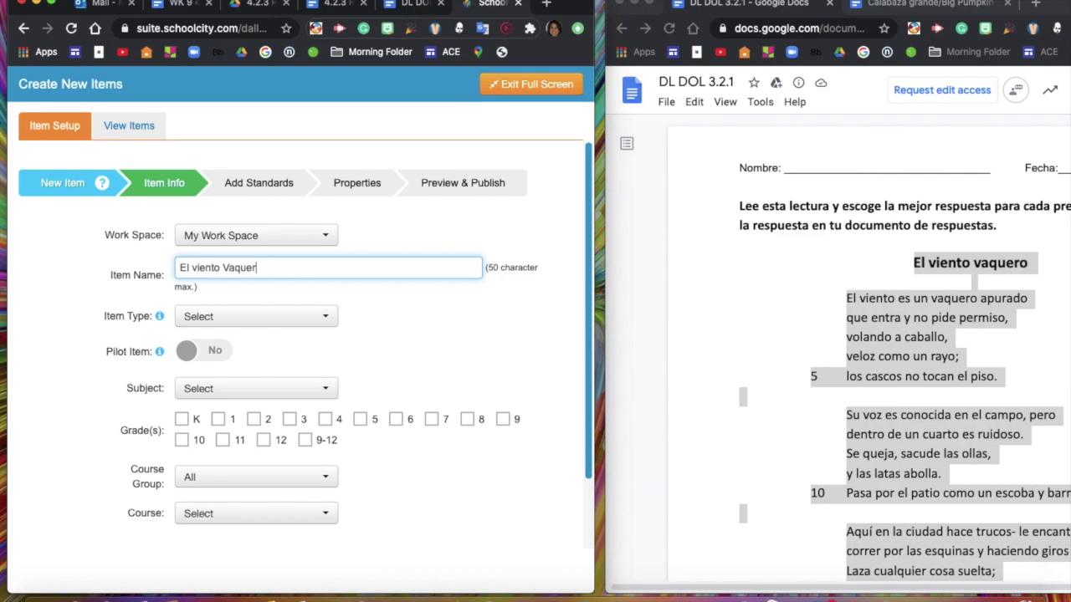
key(BackSpace)
key(BackSpace)
key(BackSpace)
text(vaque)
click(410, 7)
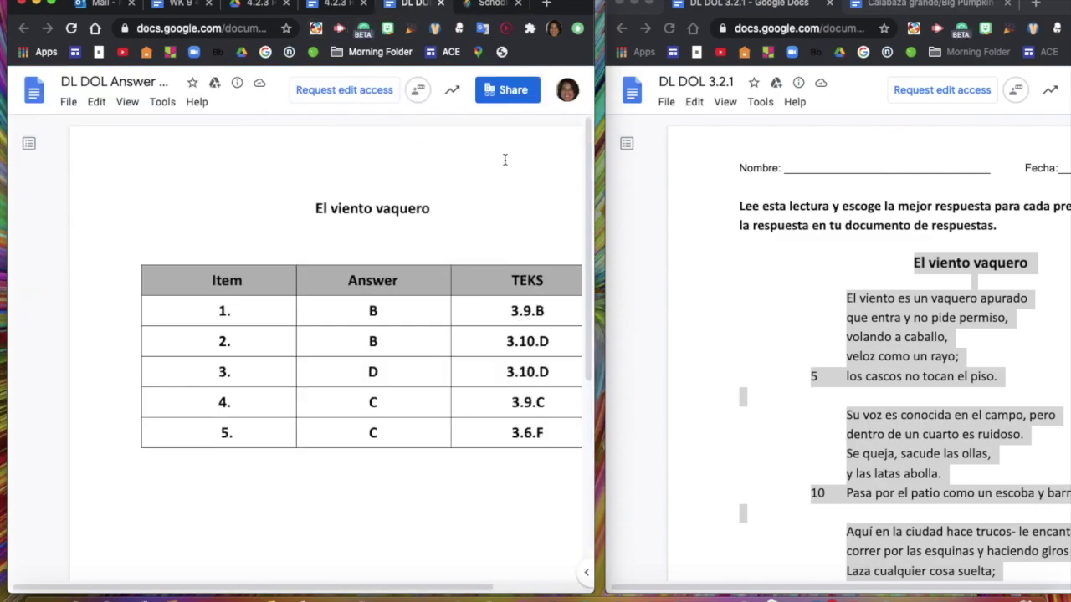
click(493, 5)
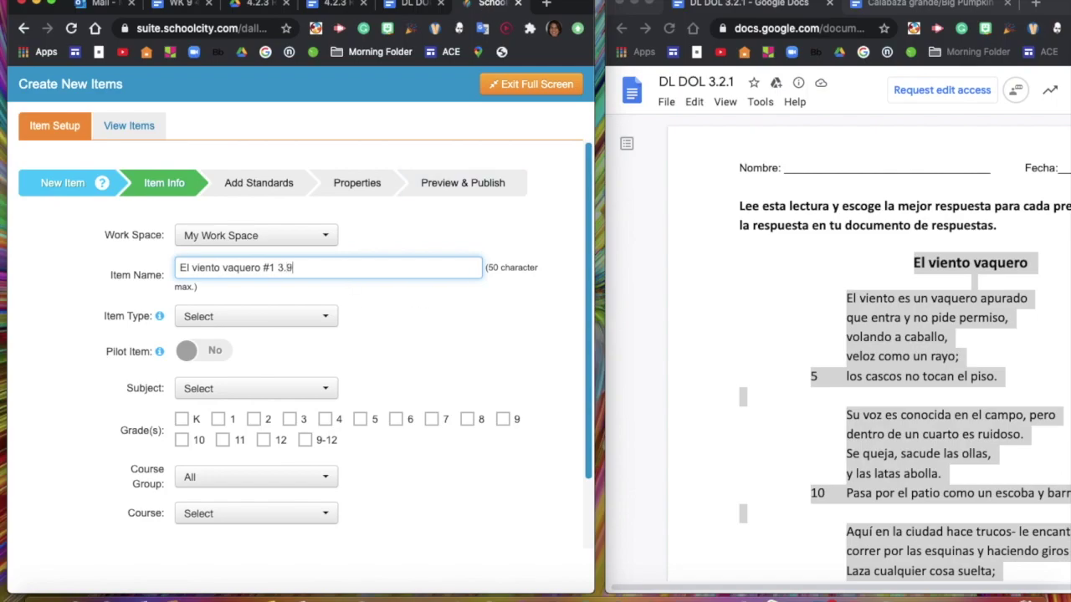
text(B)
scroll(335, 284, down, 3)
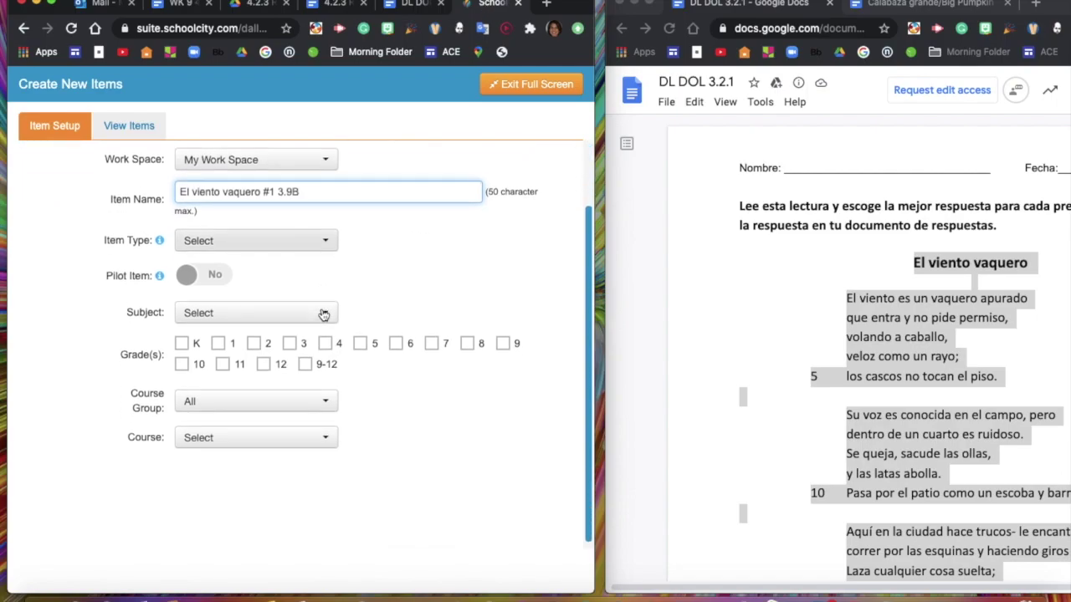
Set the item type to MC (Multiple Choice), the subject to ELA, and check grade 3
click(299, 240)
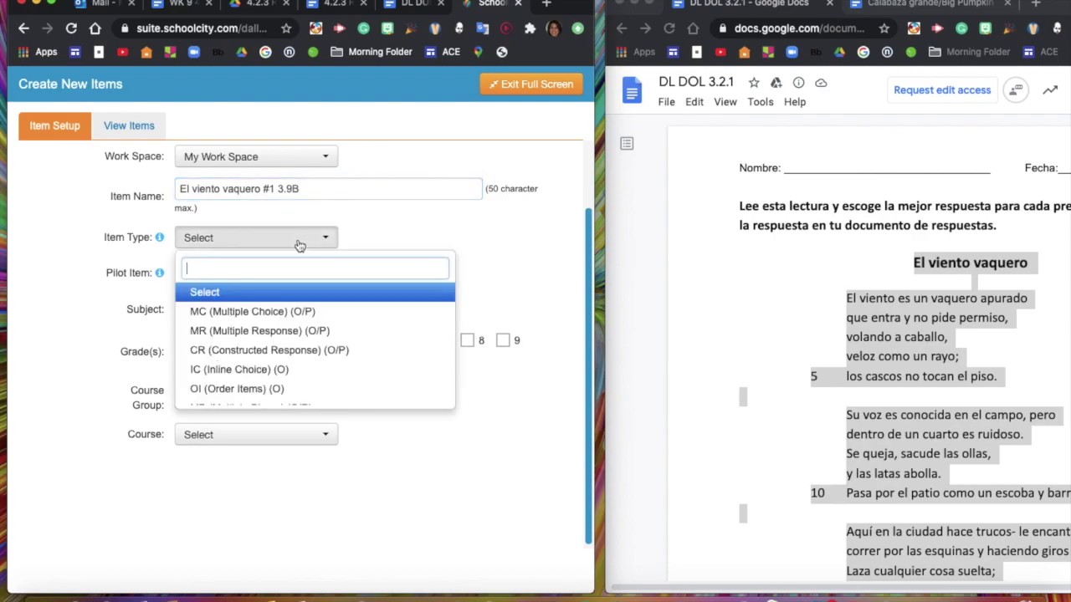
click(292, 311)
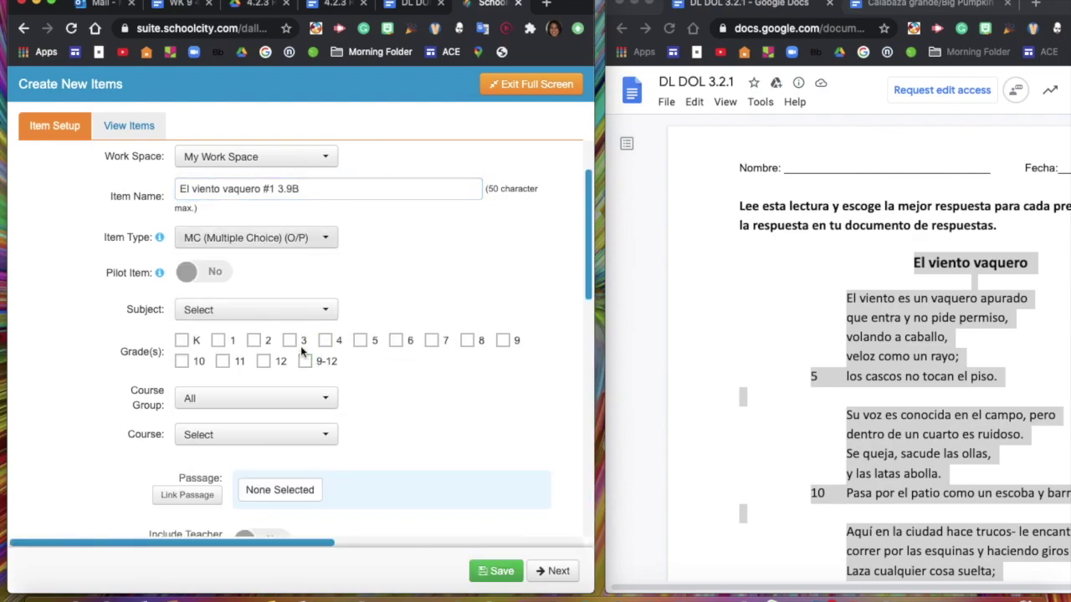
click(261, 316)
click(234, 383)
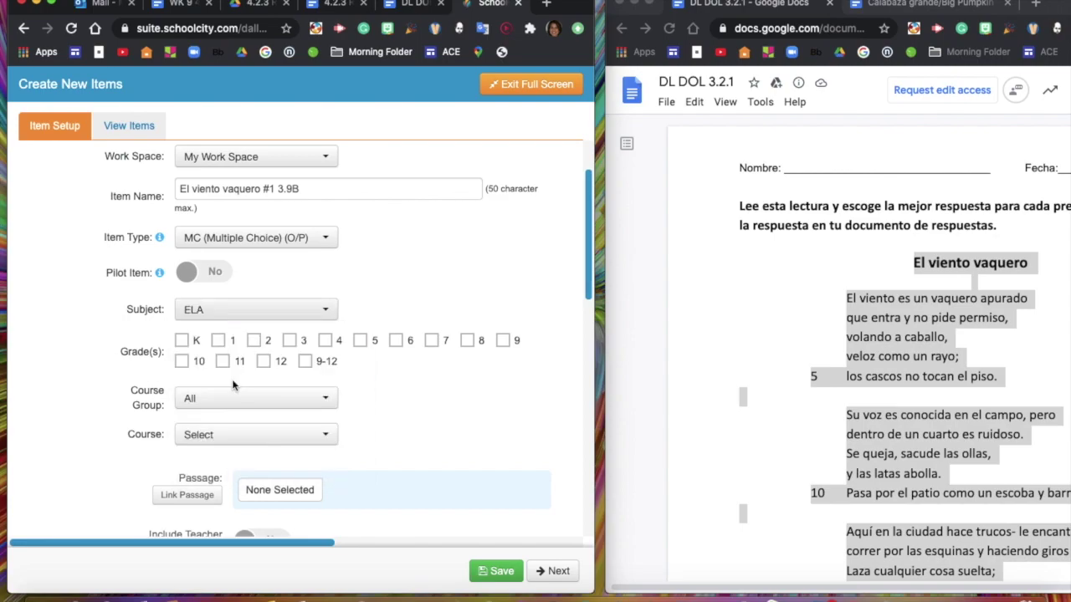
click(289, 339)
scroll(276, 326, down, 3)
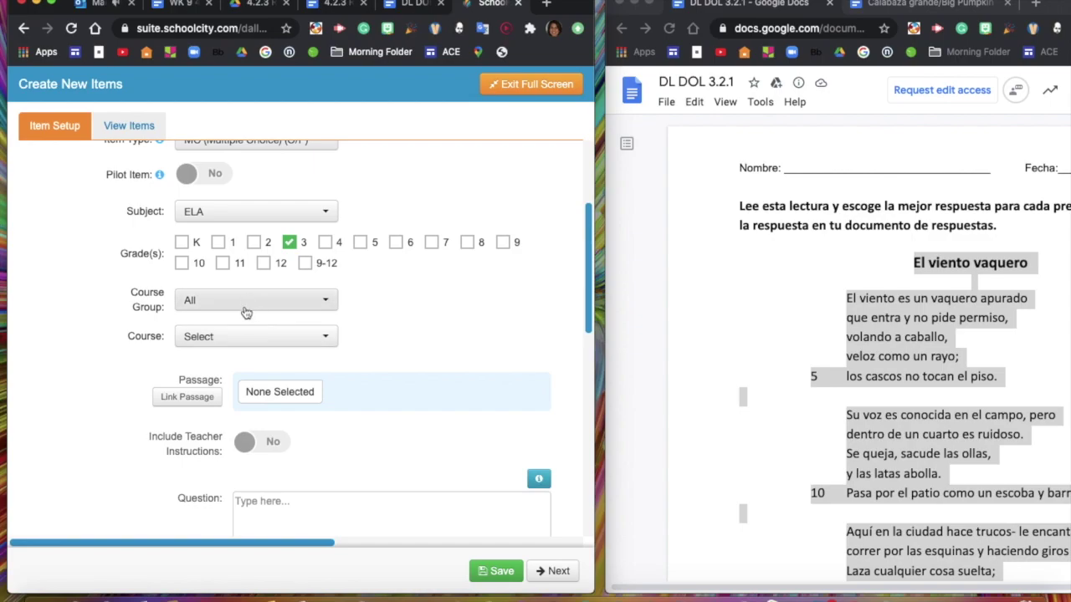
scroll(263, 365, down, 2)
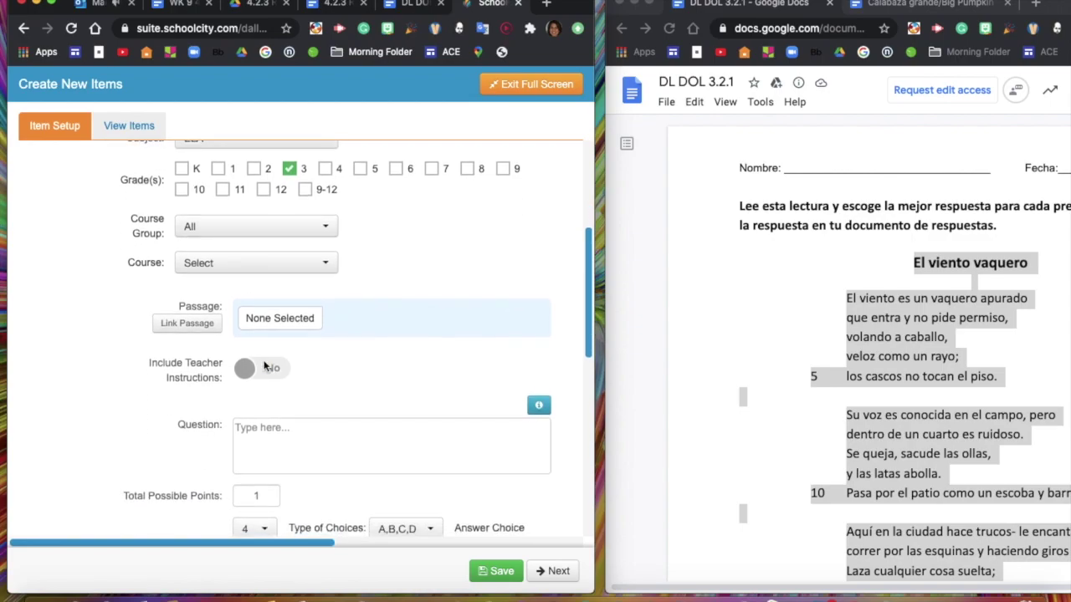
click(699, 336)
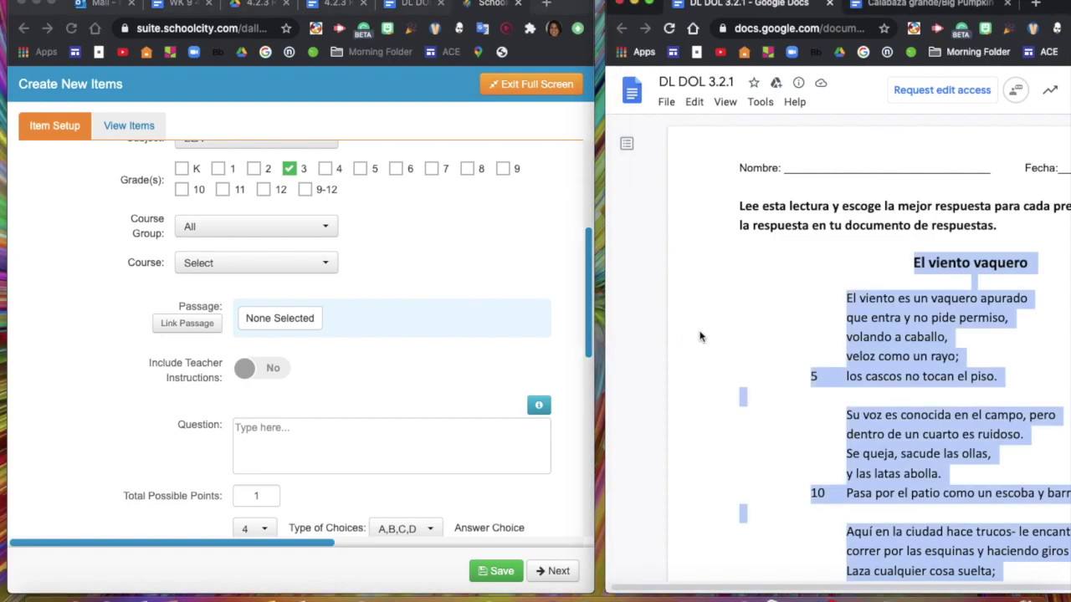
click(829, 298)
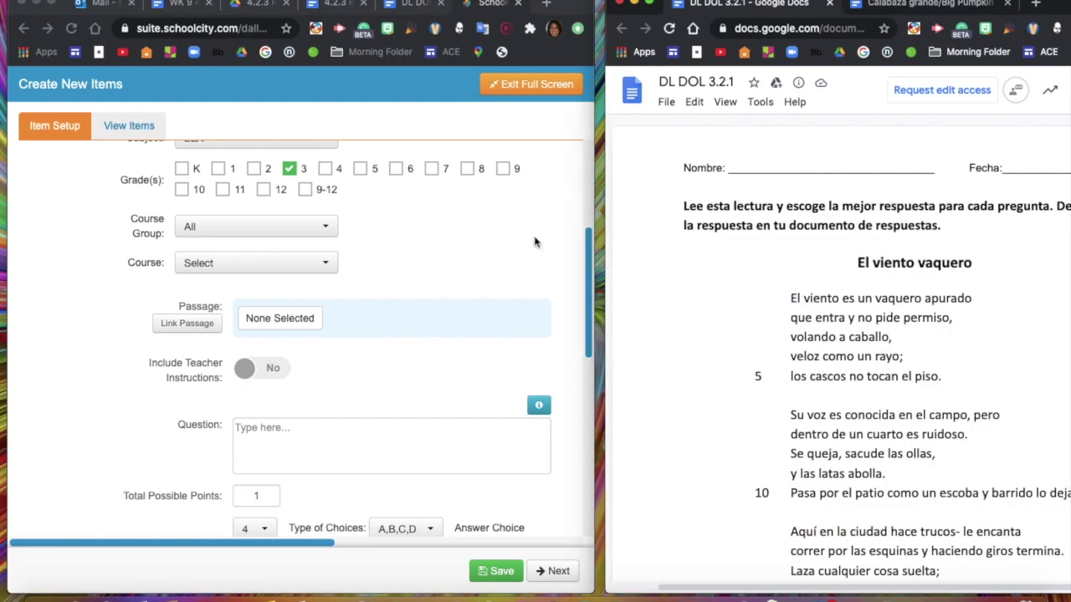
click(201, 328)
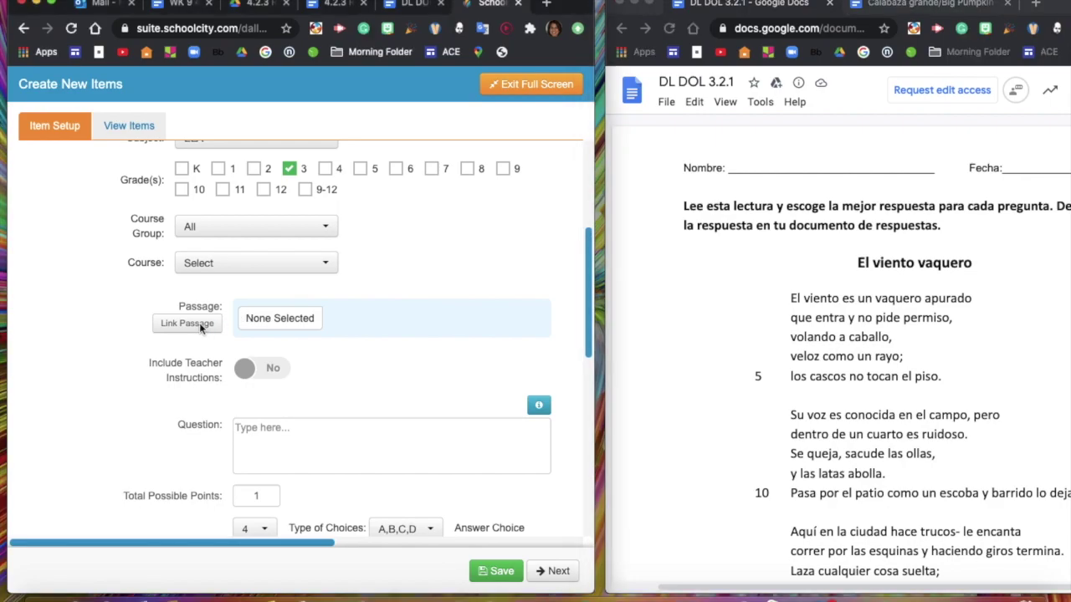
Link the El viento vaquero passage to the item
click(199, 328)
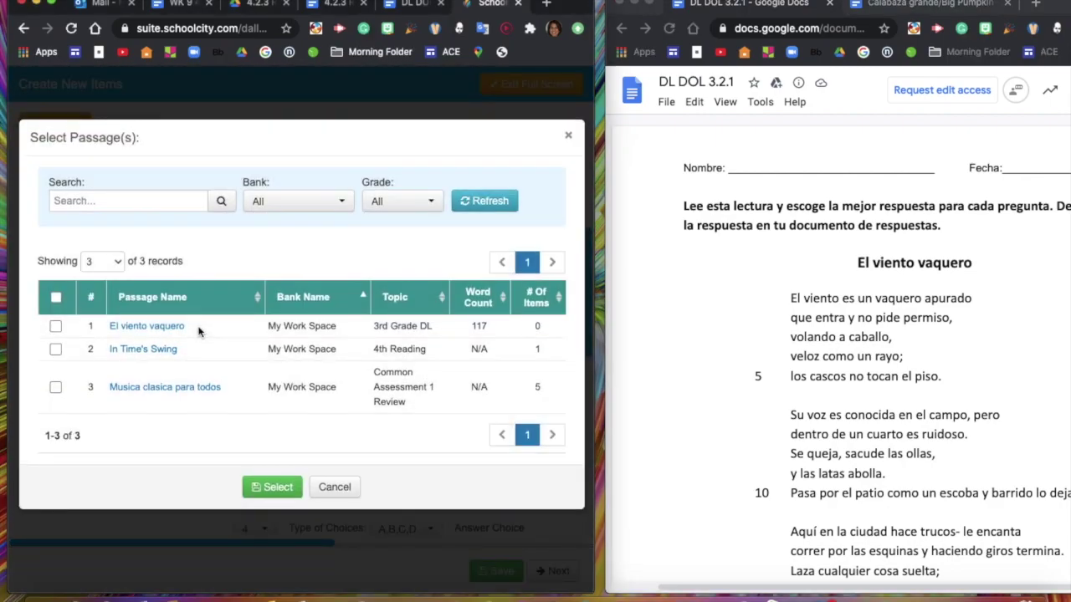
click(55, 327)
click(272, 488)
scroll(536, 379, down, 2)
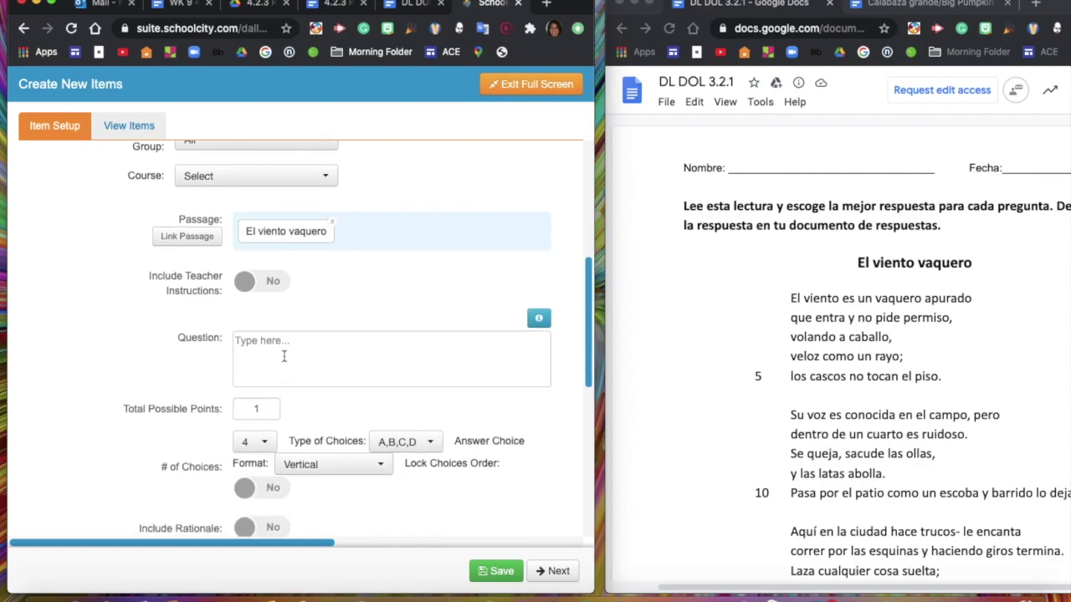
scroll(284, 355, down, 2)
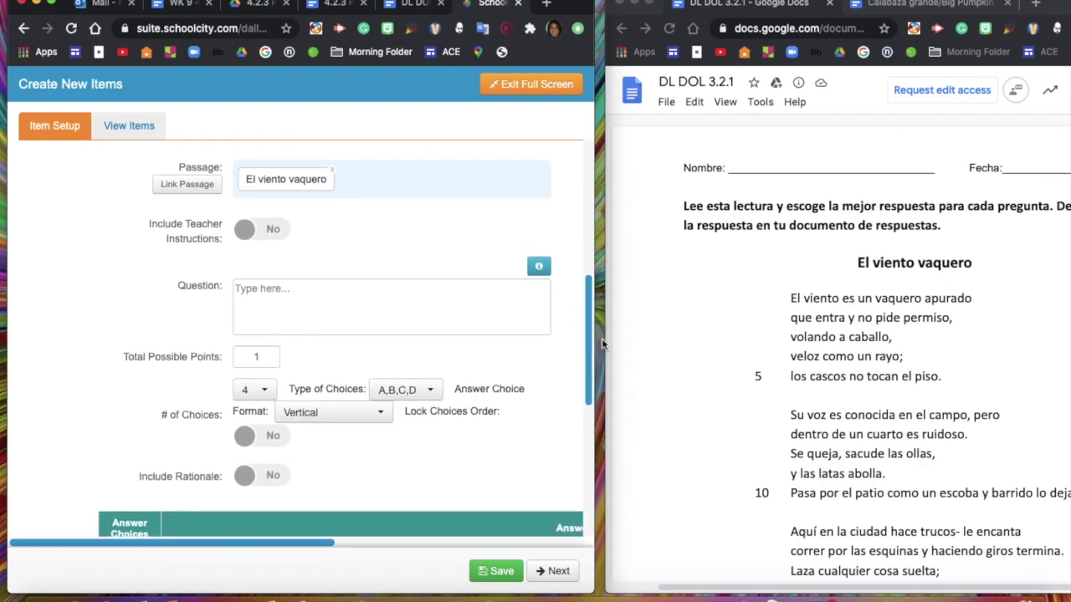
Copy question 1 from the document and paste '¿Que versos del poema riman?' as the question
click(601, 339)
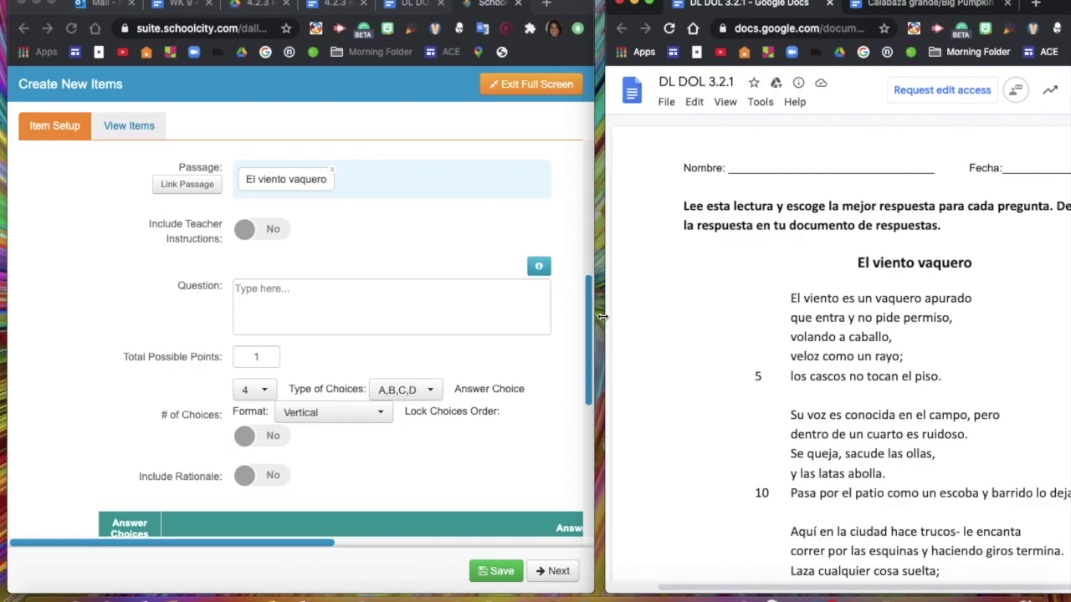
scroll(742, 368, down, 5)
scroll(745, 364, down, 5)
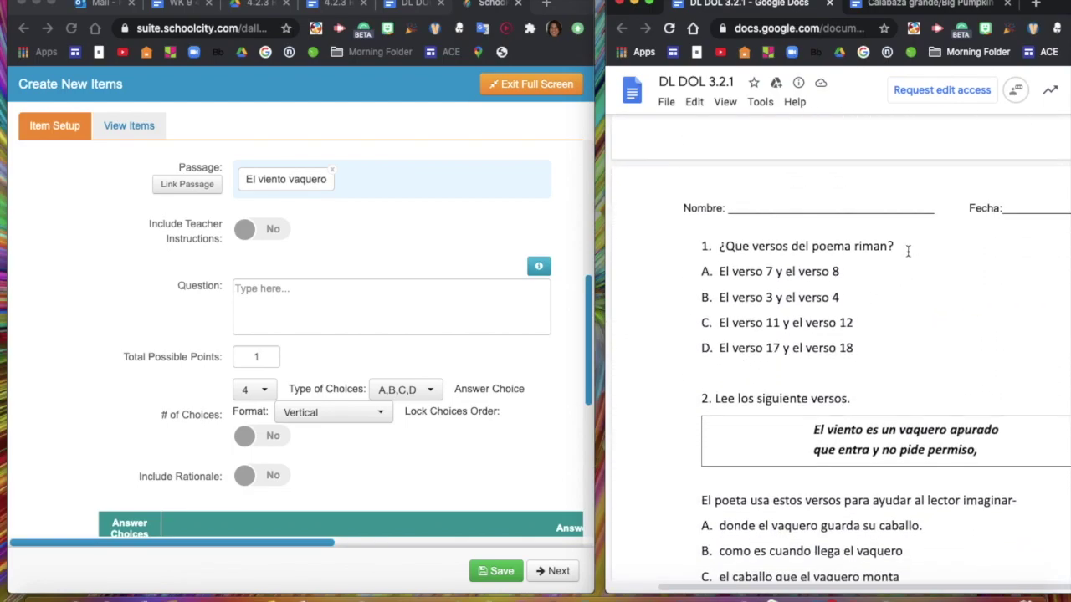
drag(908, 250, 687, 247)
key(ctrl+c)
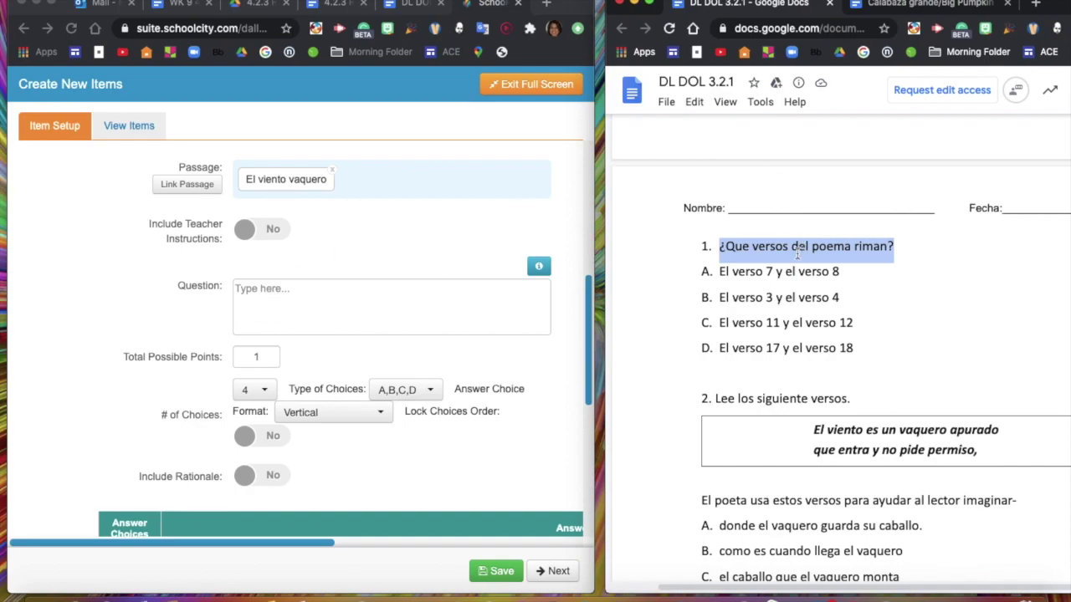
click(257, 295)
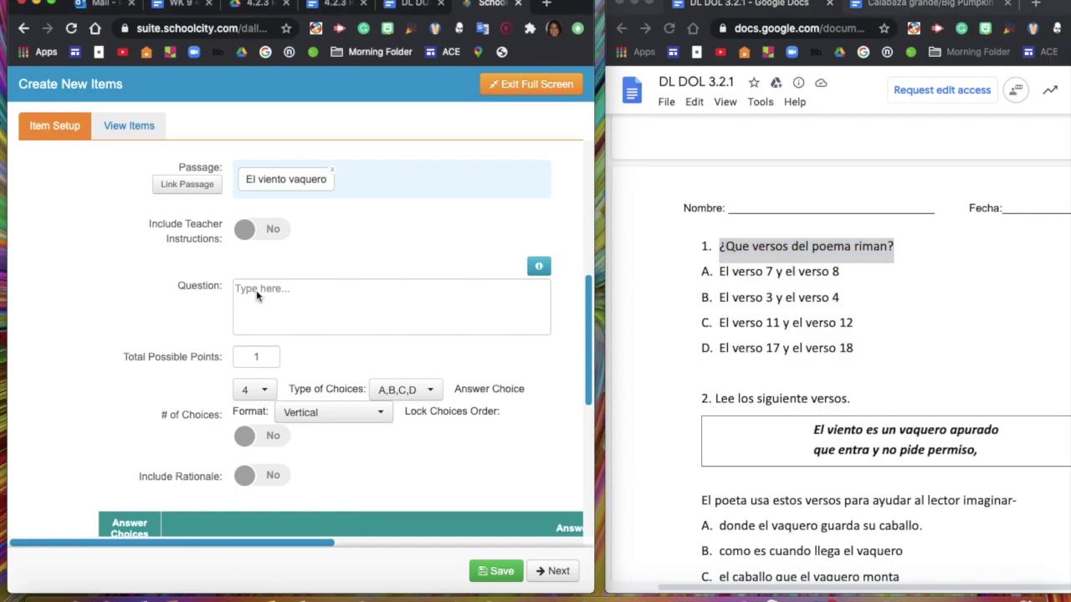
click(257, 293)
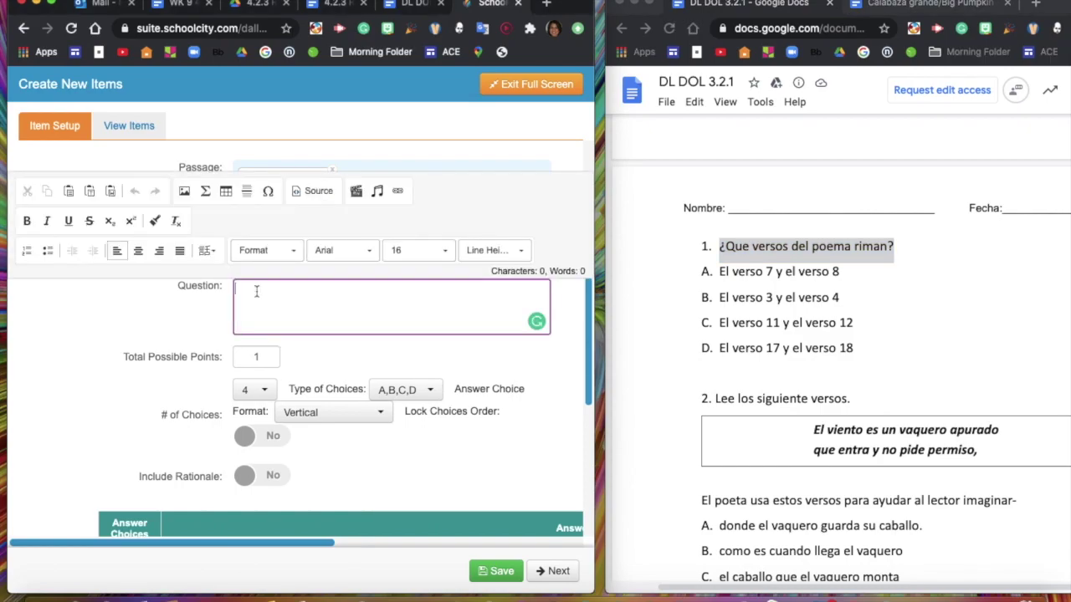
key(ctrl+v)
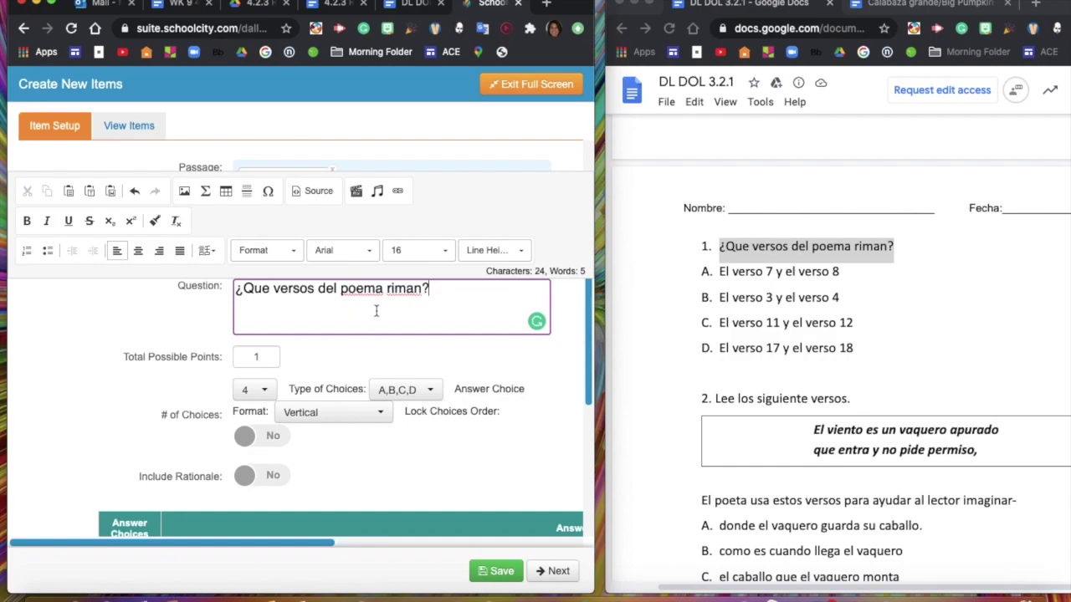
scroll(346, 440, down, 5)
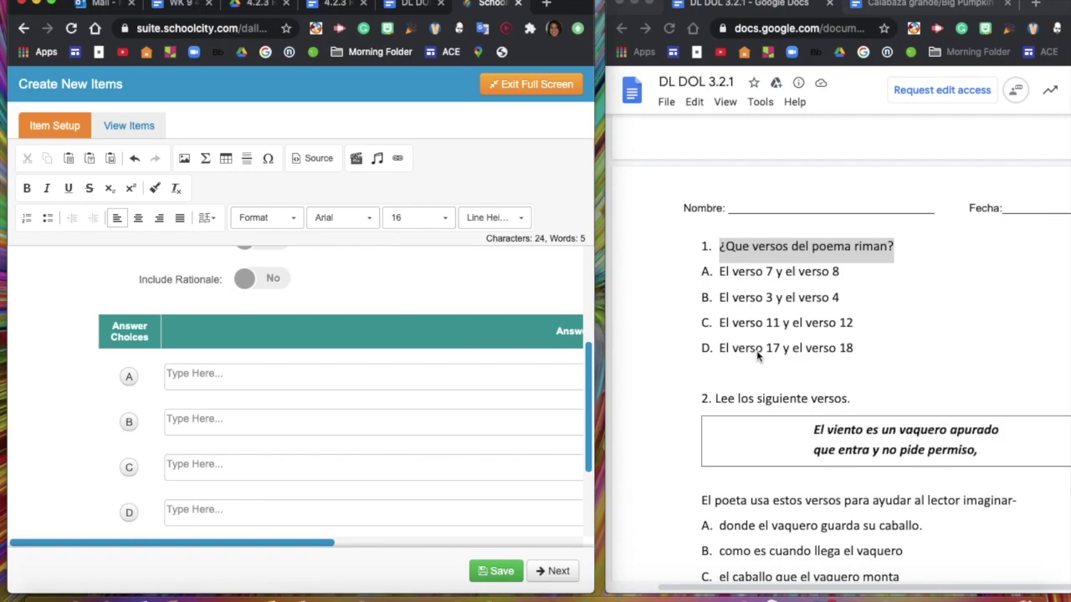
Paste 'El verso 7 y el verso 8' into choice A and 'El verso 3 y el verso 4' into choice B
click(842, 273)
click(720, 272)
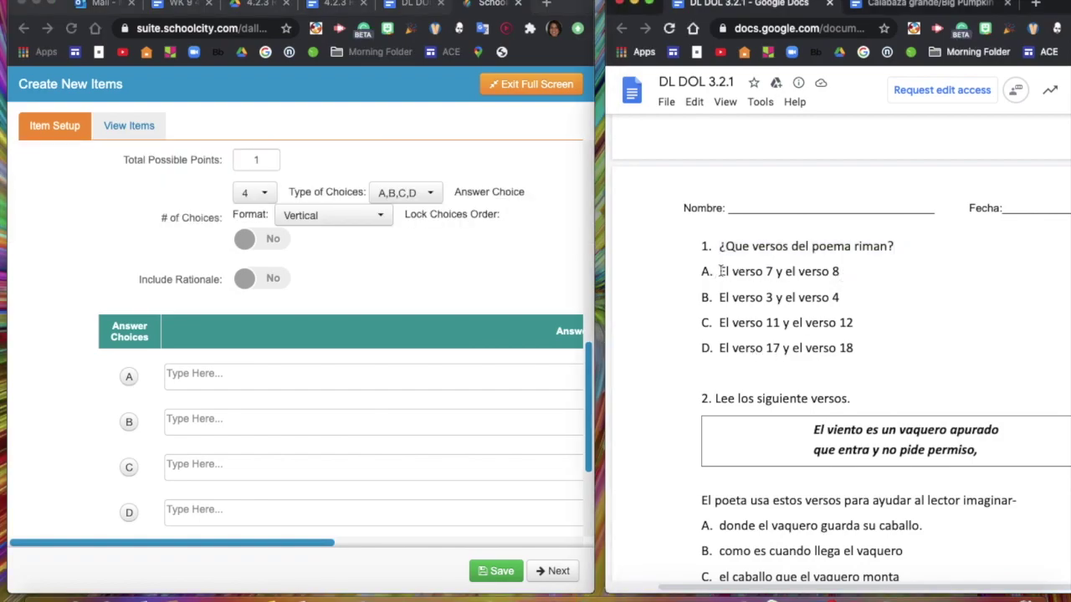
drag(720, 272, 873, 278)
key(super+c)
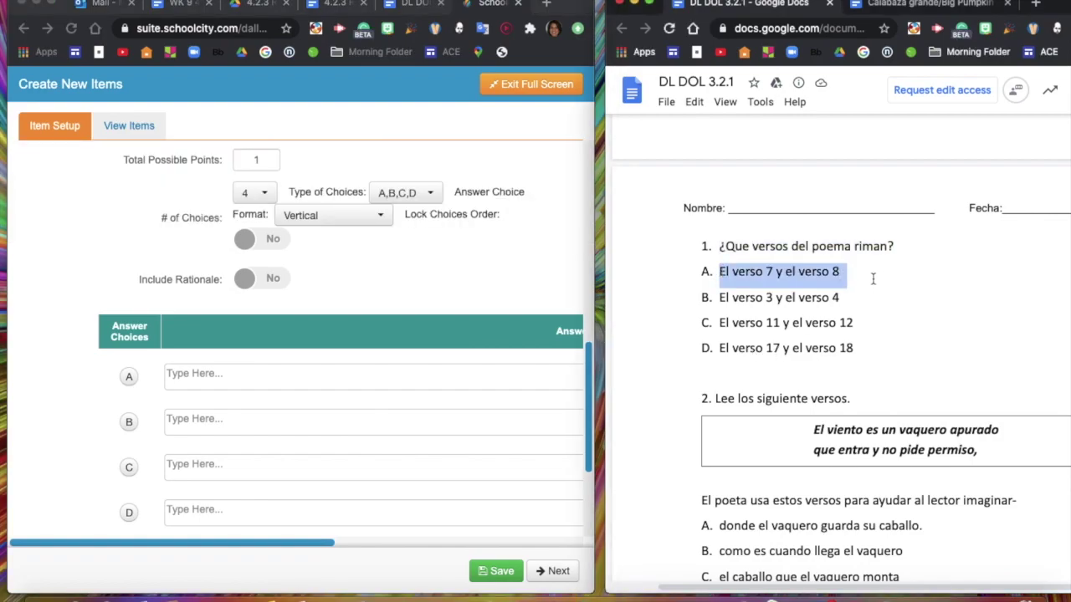
click(308, 376)
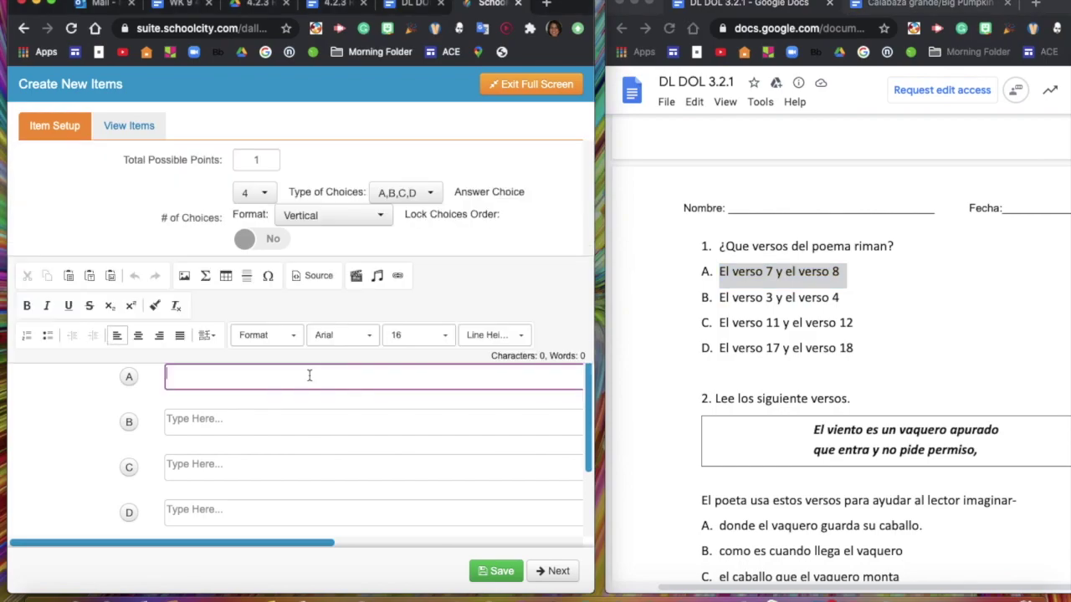
key(super+v)
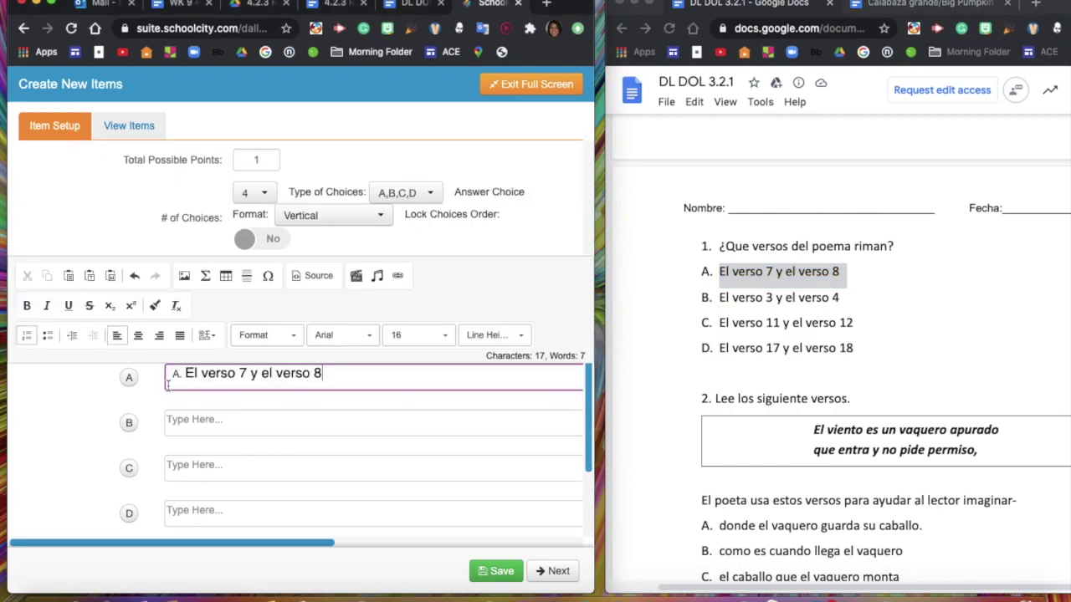
key(BackSpace)
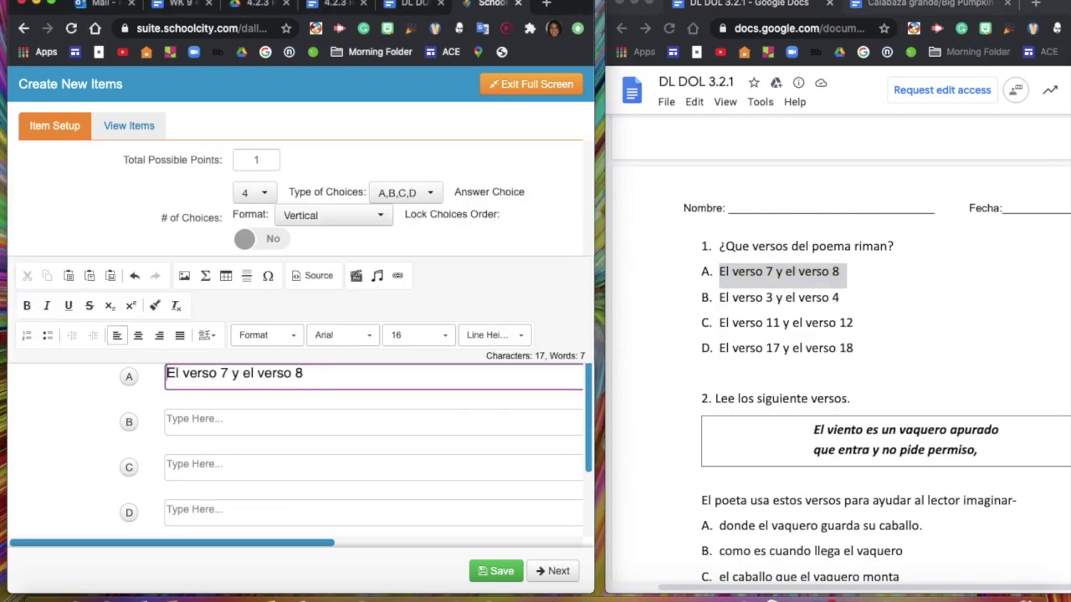
click(855, 301)
drag(855, 301, 715, 298)
key(super+c)
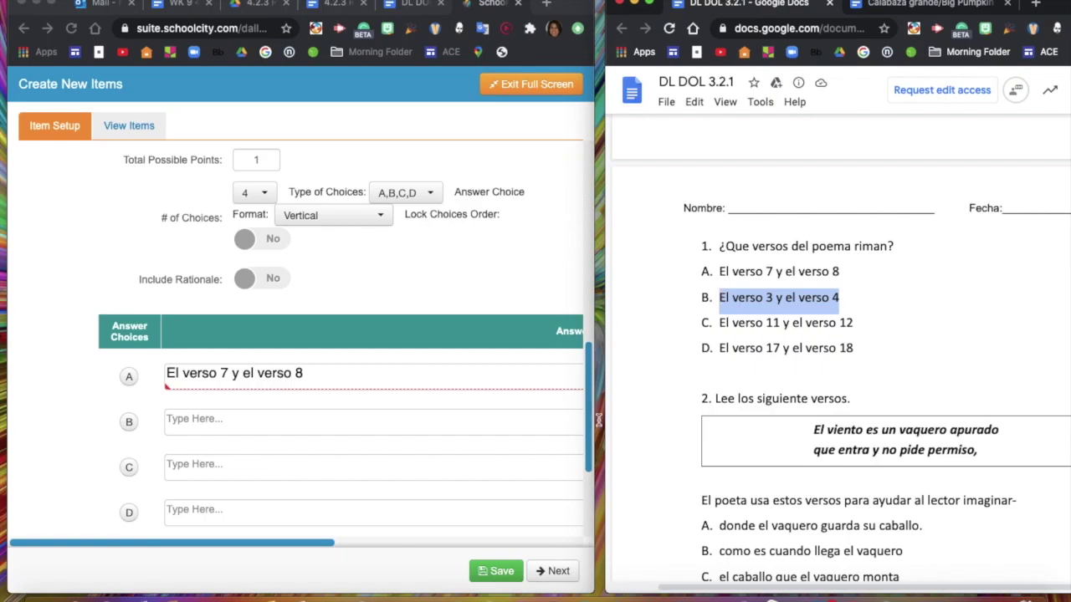
click(385, 421)
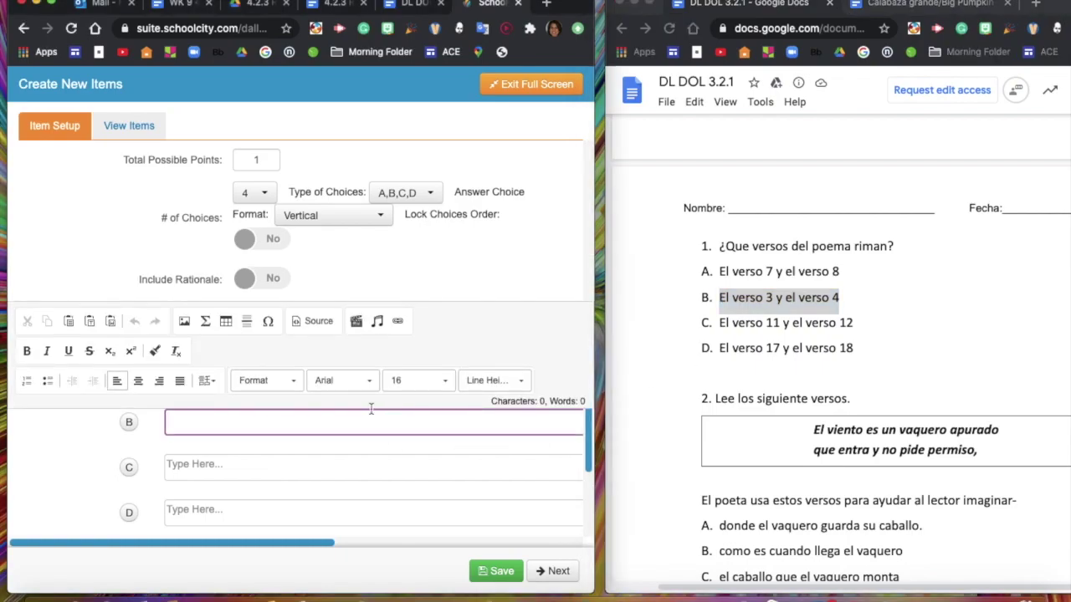
key(super+v)
Paste 'El verso 11 y el verso 12' into choices C and D, then maximize the browser
click(805, 326)
click(843, 329)
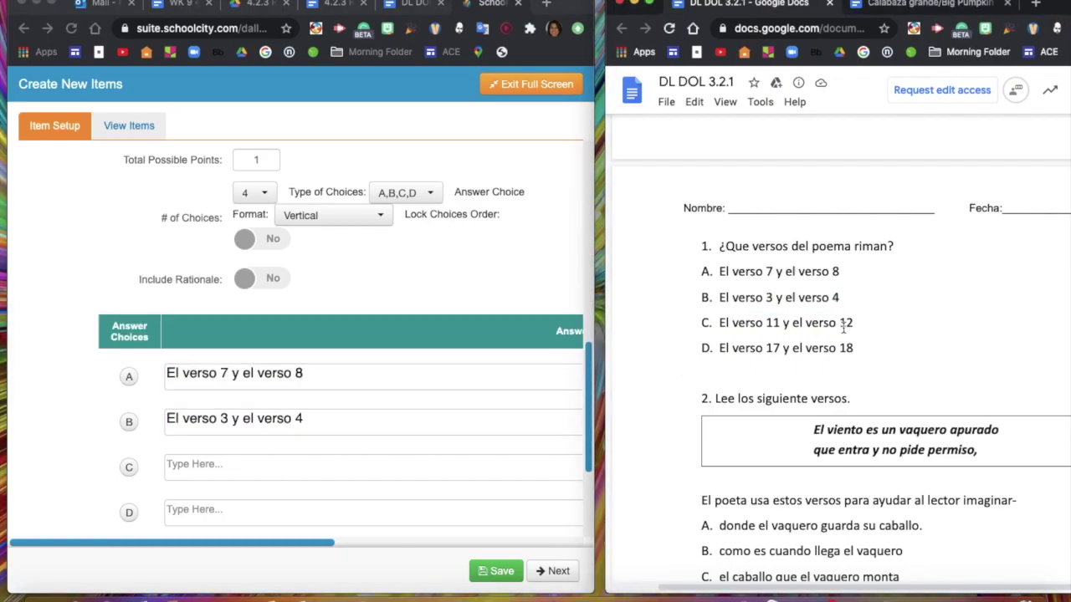
drag(855, 323, 718, 322)
key(super+c)
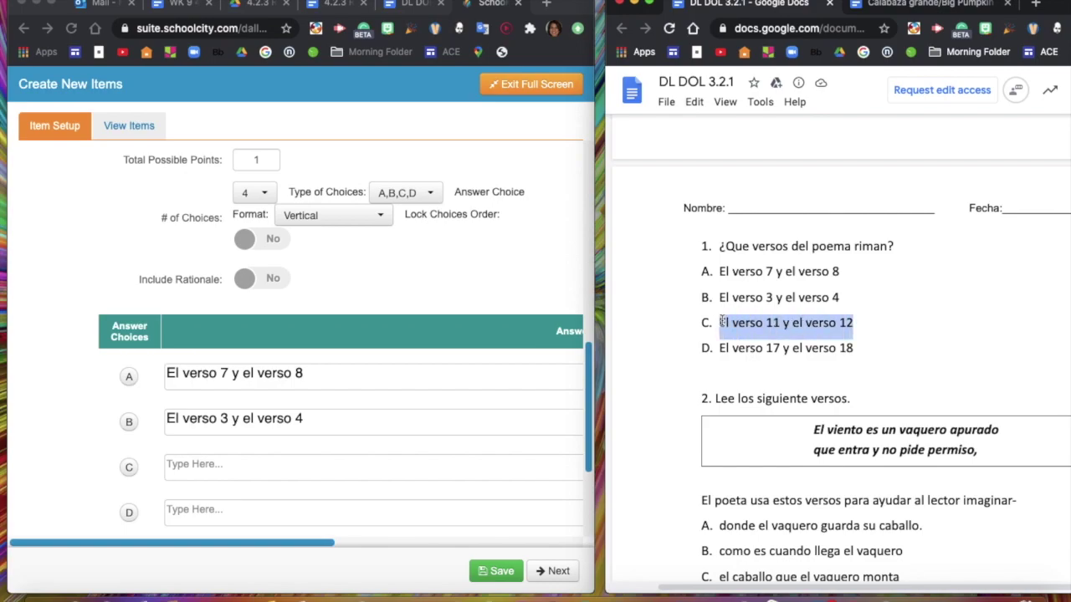
click(293, 466)
click(288, 466)
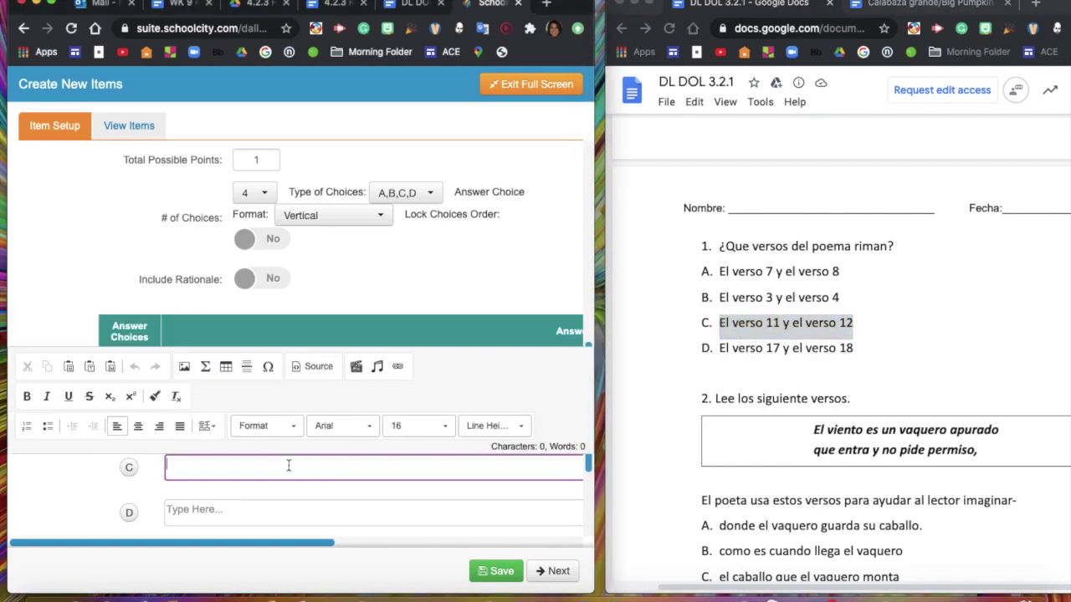
key(super+v)
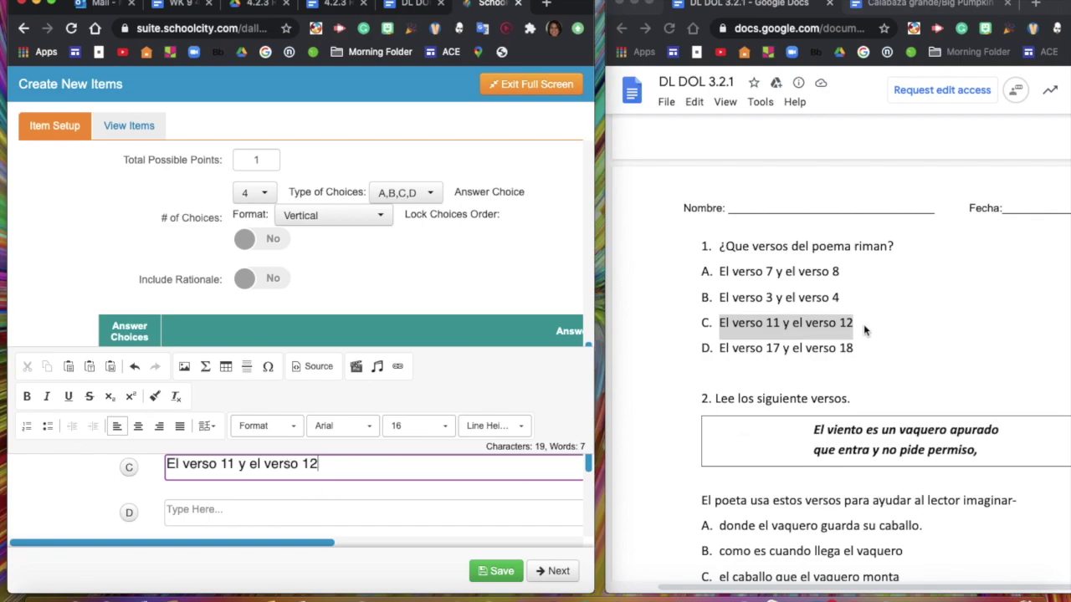
click(866, 353)
drag(865, 353, 719, 348)
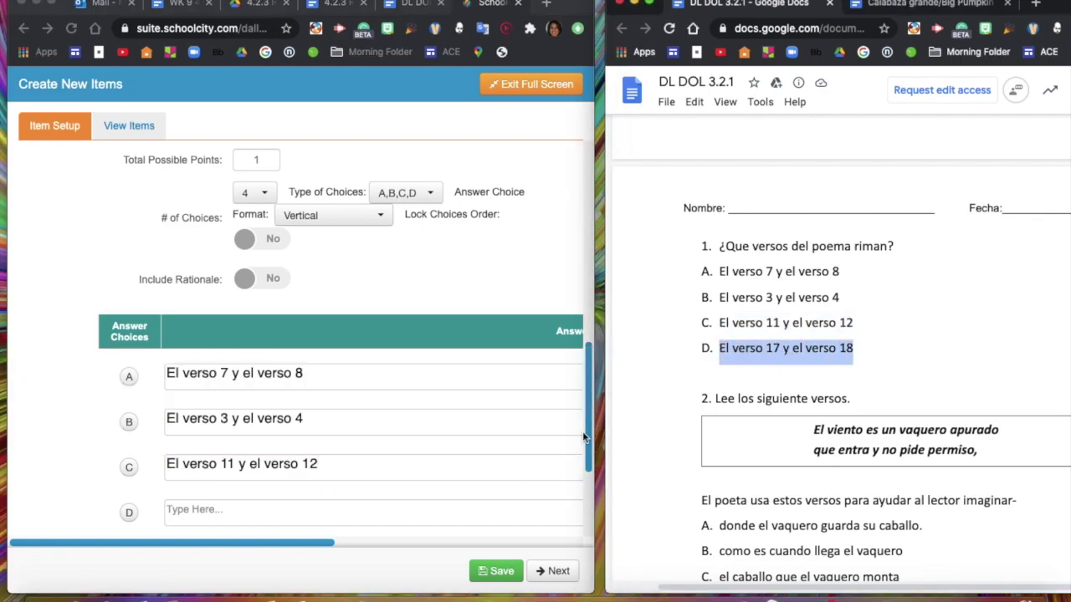
click(264, 512)
click(264, 513)
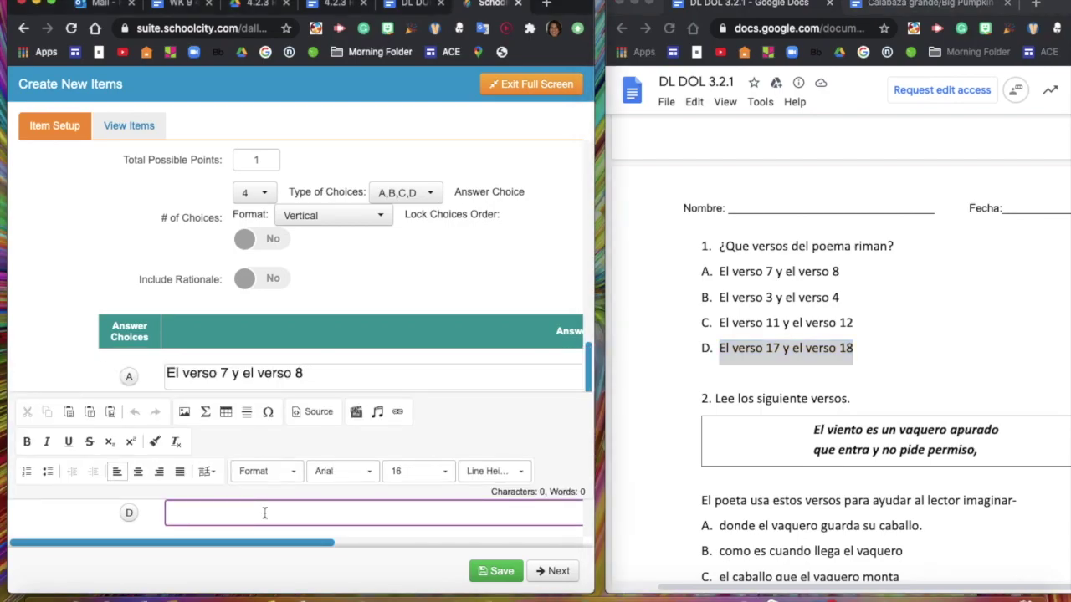
key(super+v)
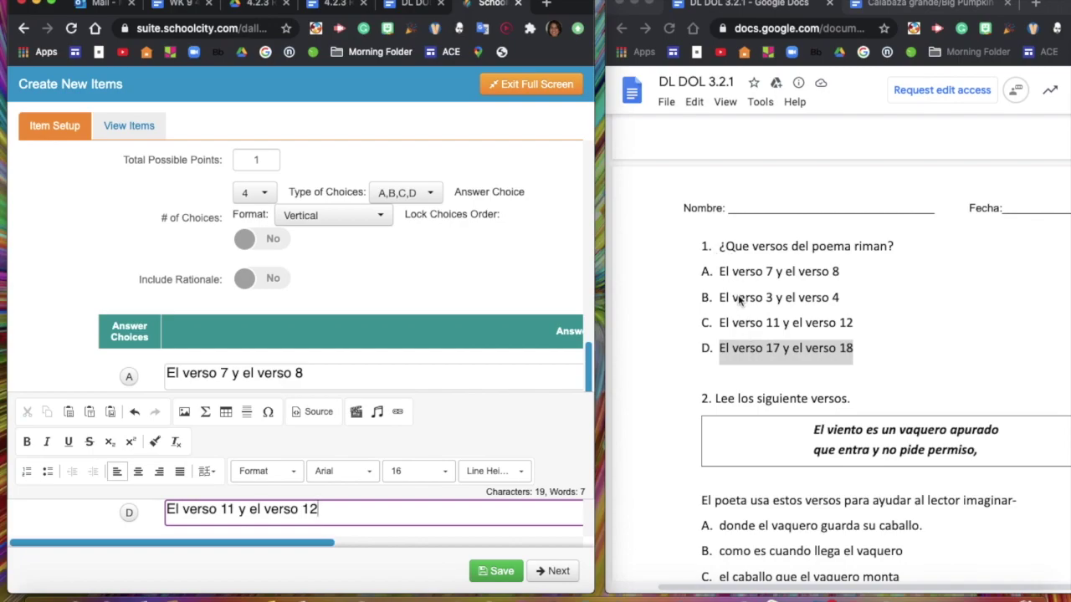
click(52, 5)
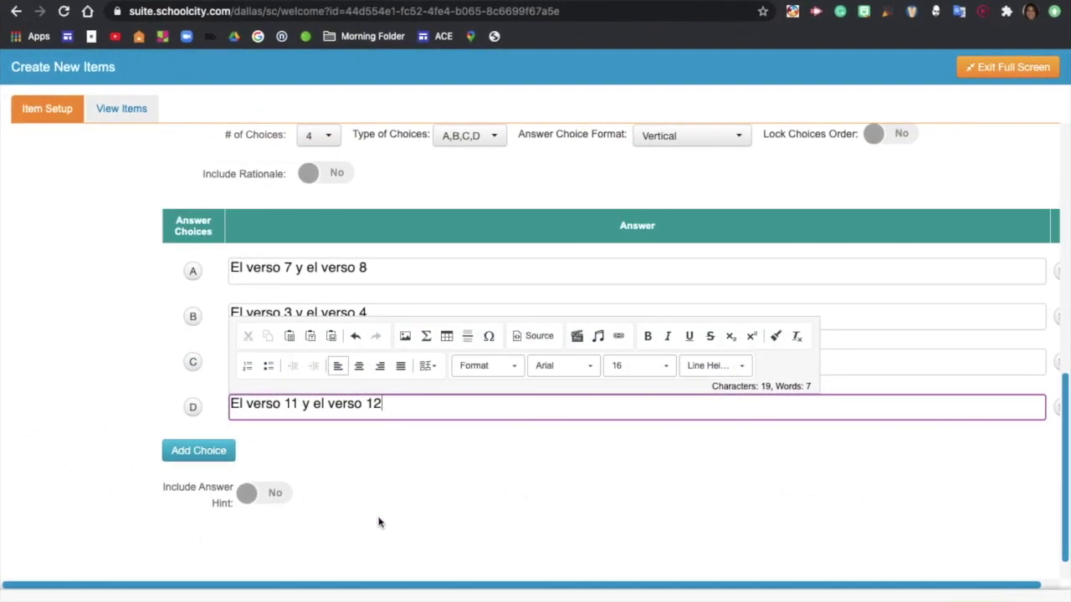
Check the answer key and mark choice B as the correct answer
click(379, 524)
scroll(387, 520, up, 1)
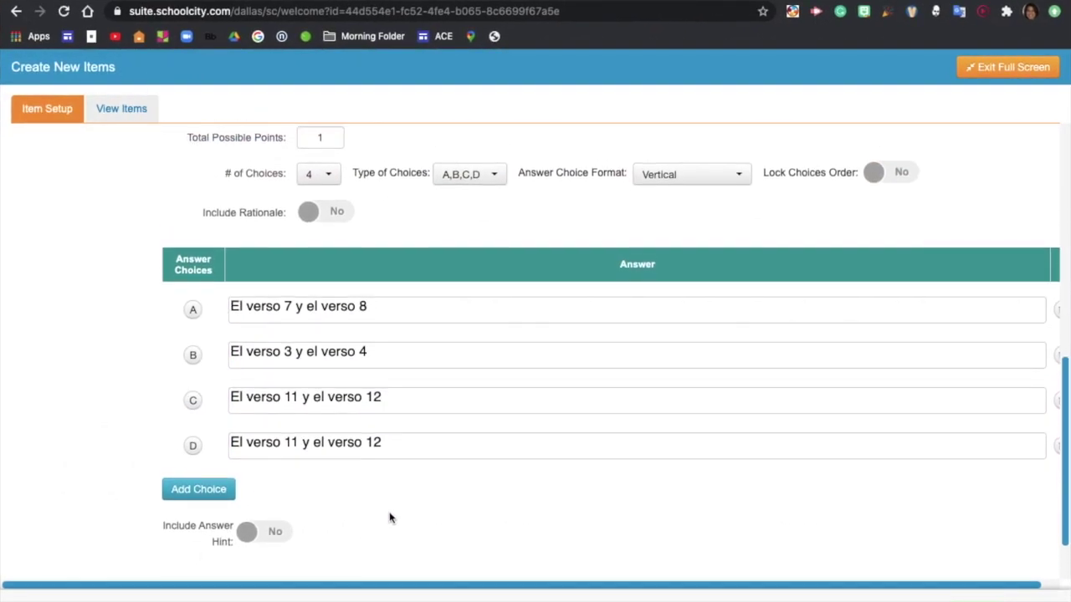
scroll(389, 518, right, 1)
scroll(390, 517, left, 1)
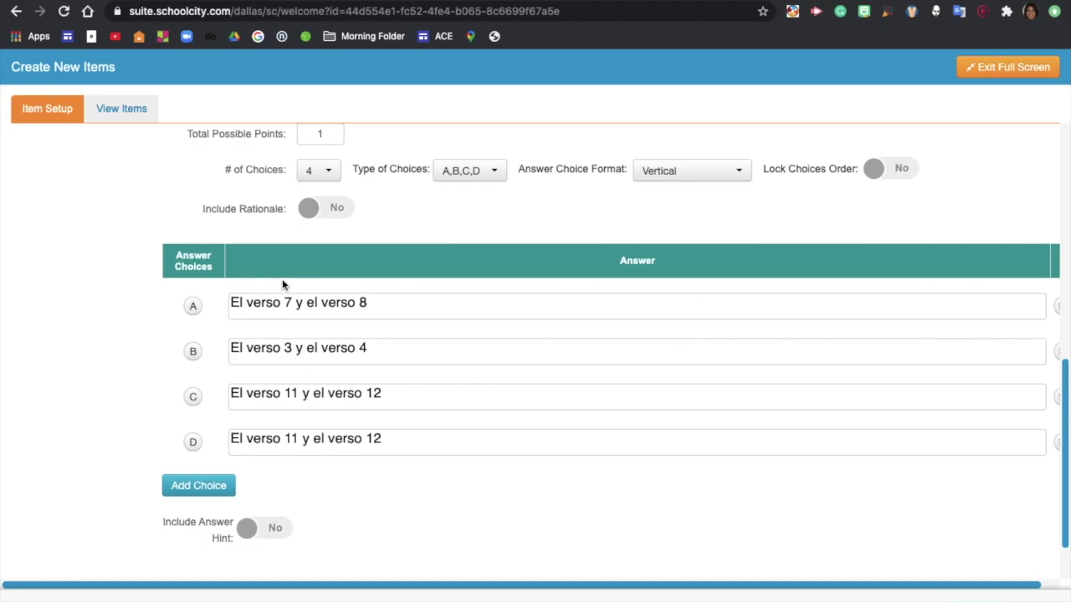
click(702, 2)
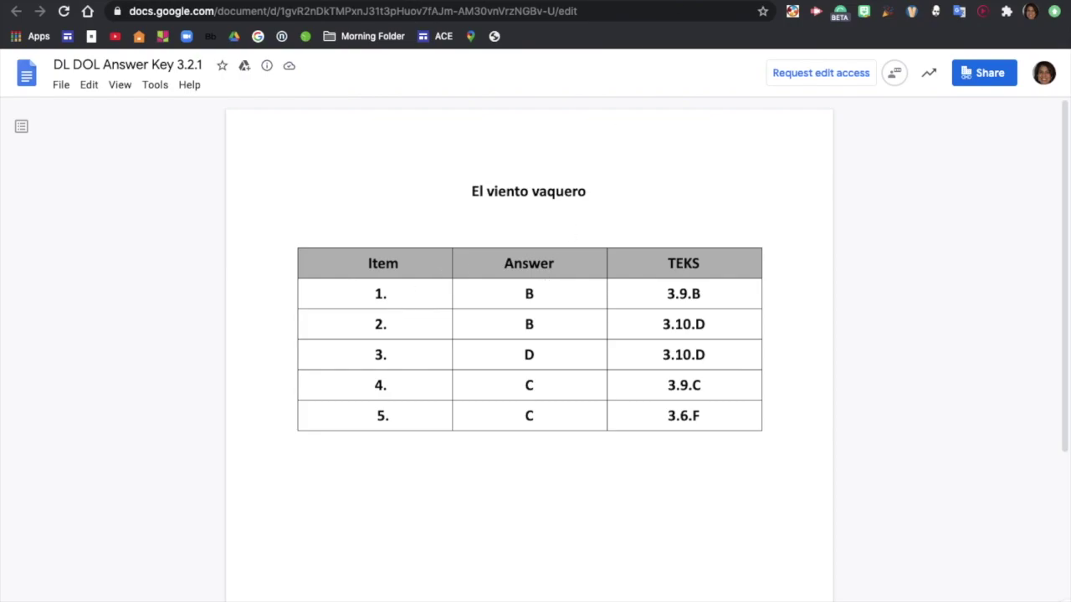
click(882, 7)
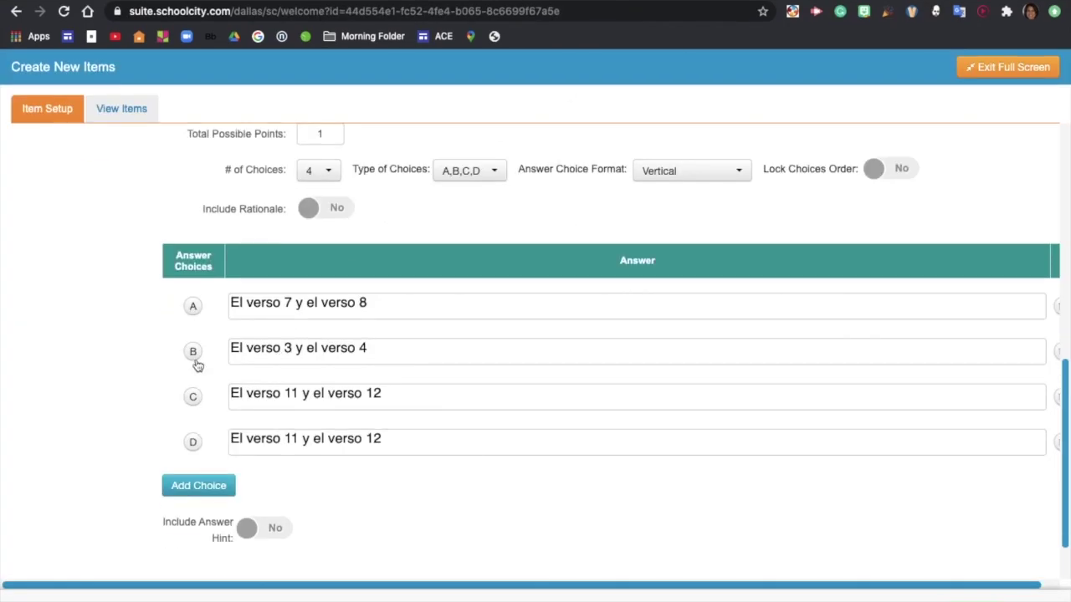
click(192, 353)
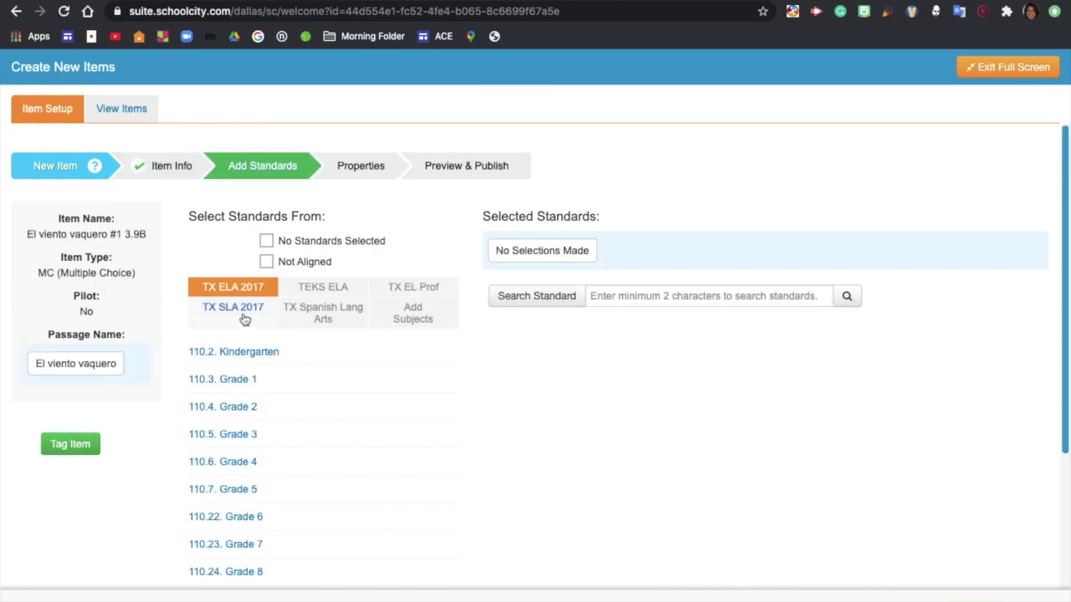
Tag the item with TX SLA 2017 standard SLA.3.9(B) under 128.5. Grade 3
click(243, 316)
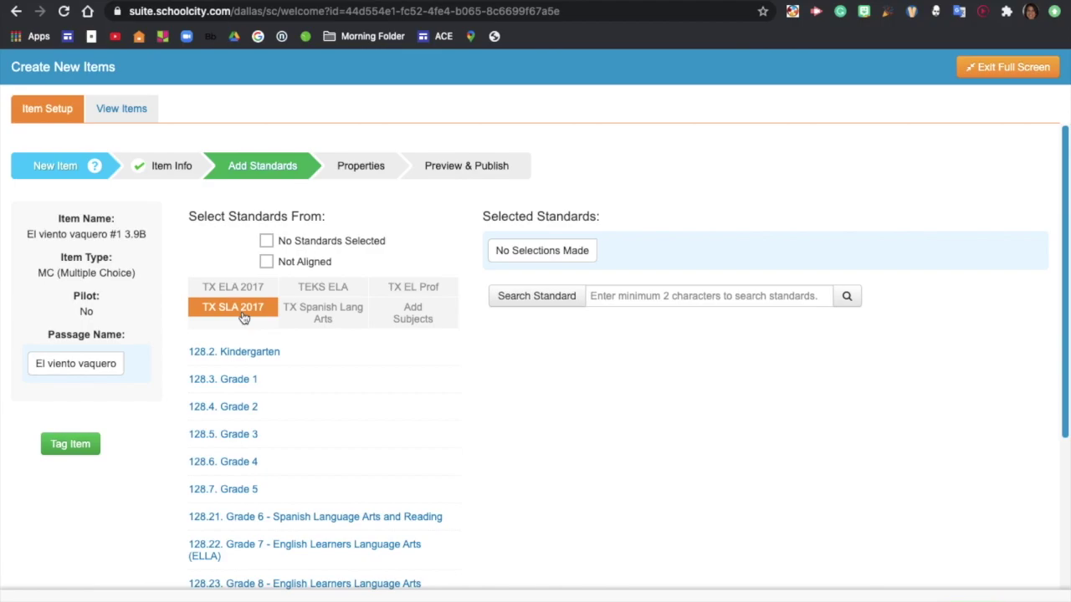
scroll(447, 418, down, 1)
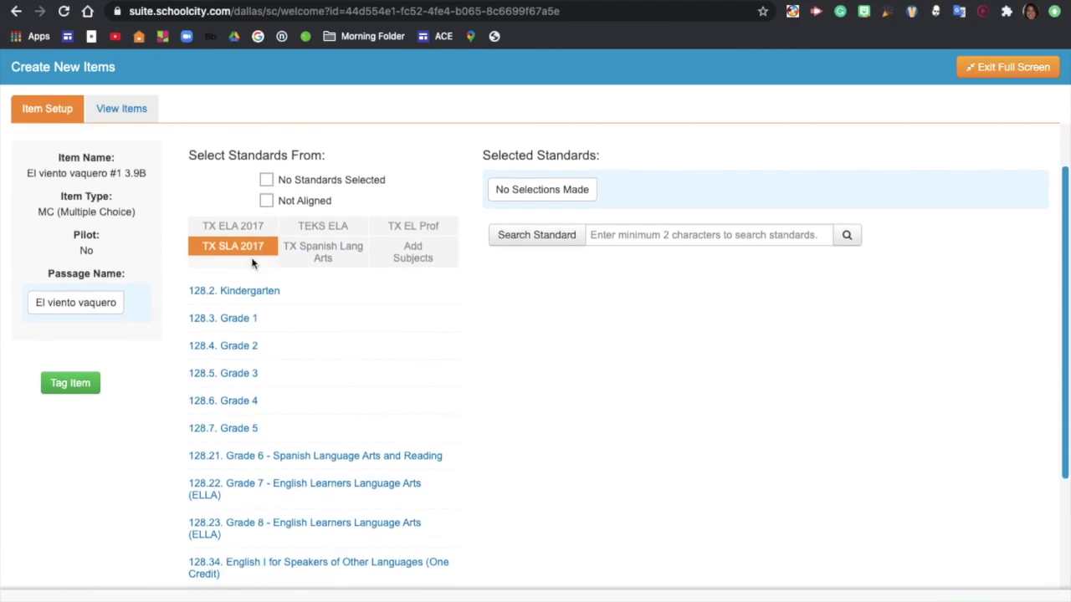
click(249, 381)
scroll(600, 360, down, 3)
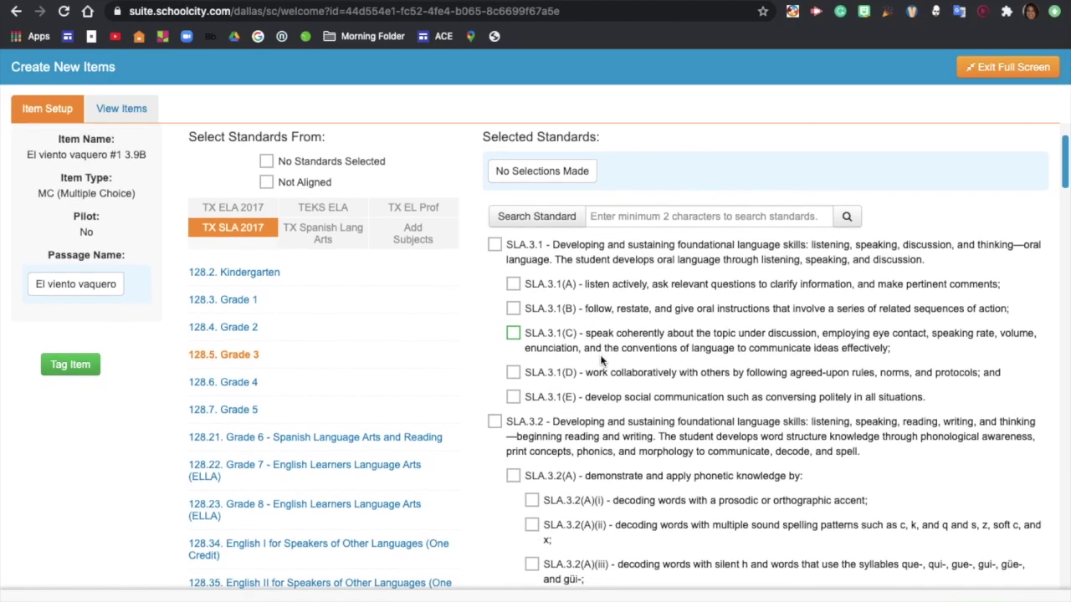
scroll(601, 360, down, 8)
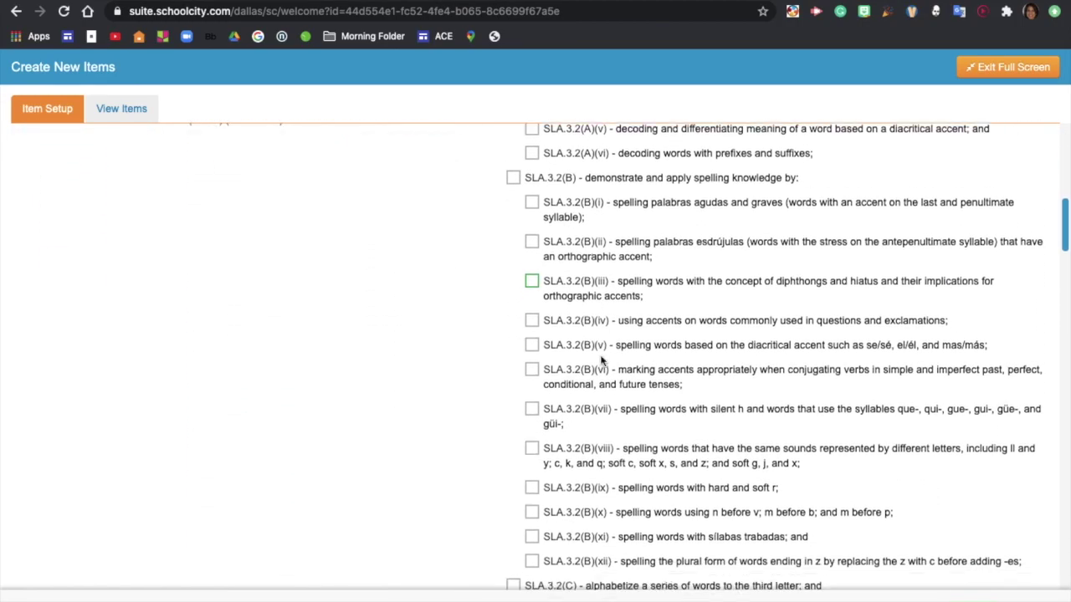
scroll(600, 359, down, 15)
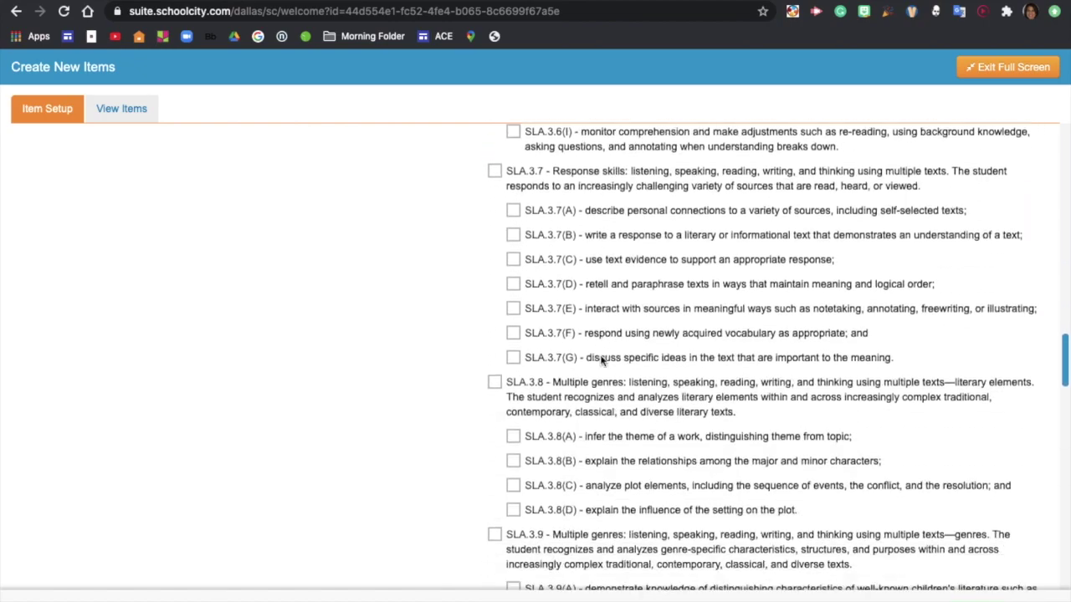
scroll(601, 359, down, 5)
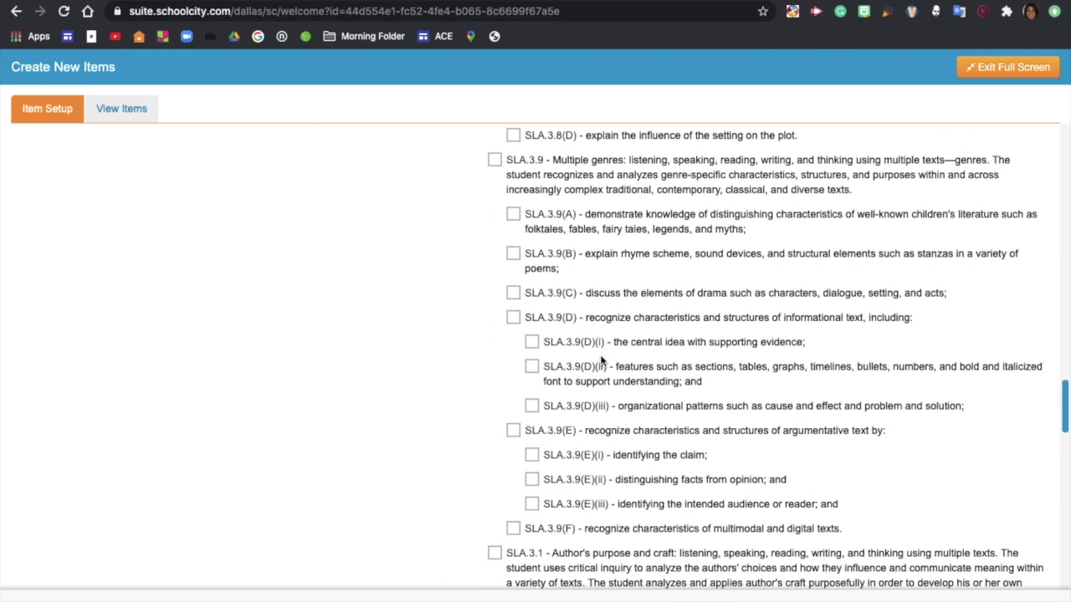
click(513, 254)
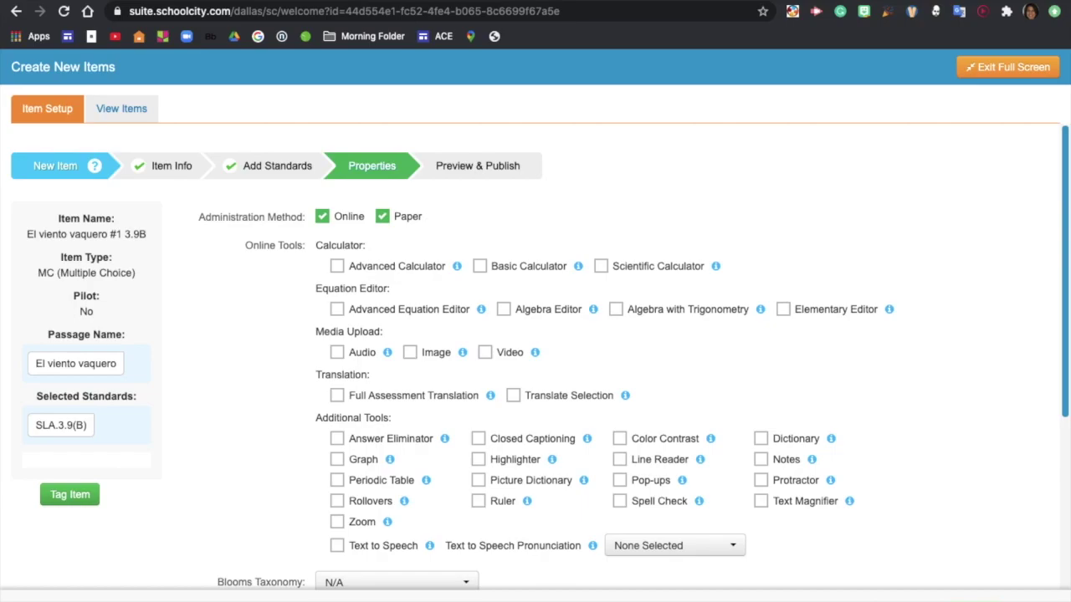
Allow Answer Eliminator, Highlighter, Line Reader, Dictionary and Text to Speech as student tools
scroll(488, 354, down, 1)
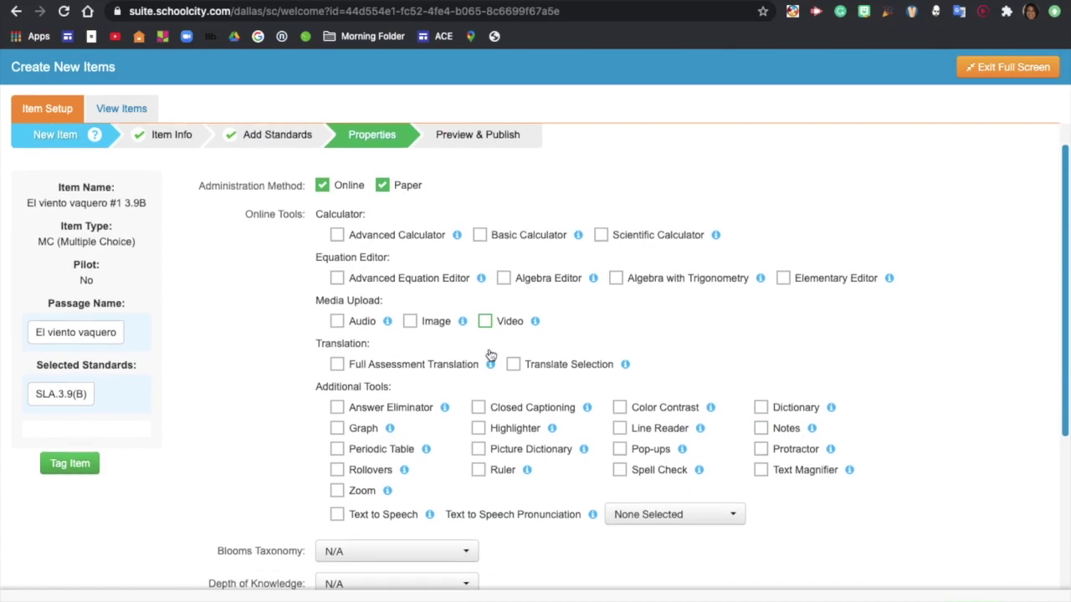
scroll(491, 356, down, 1)
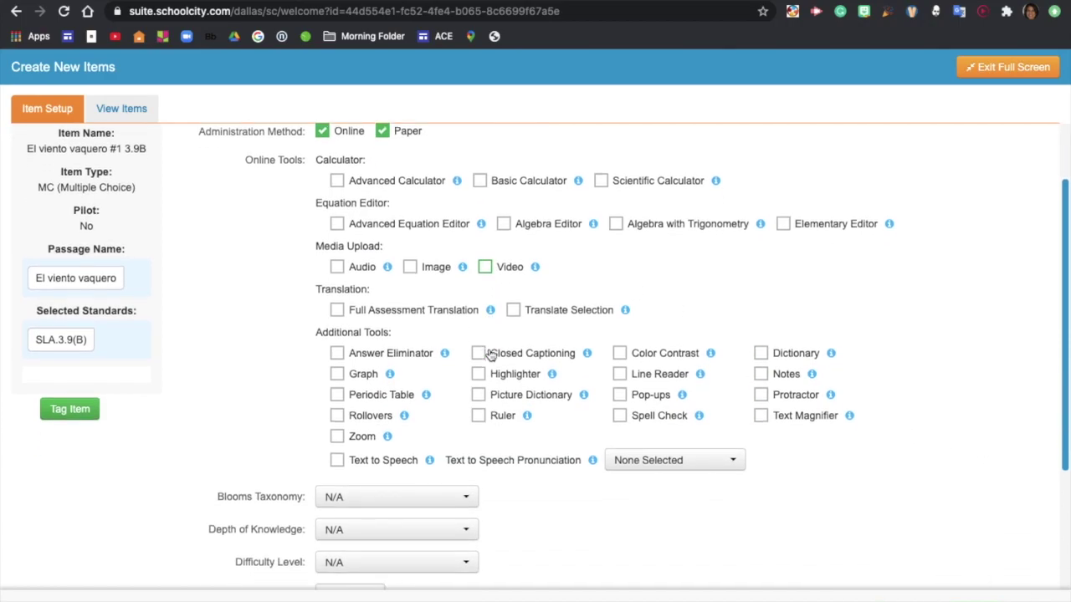
click(339, 354)
click(479, 376)
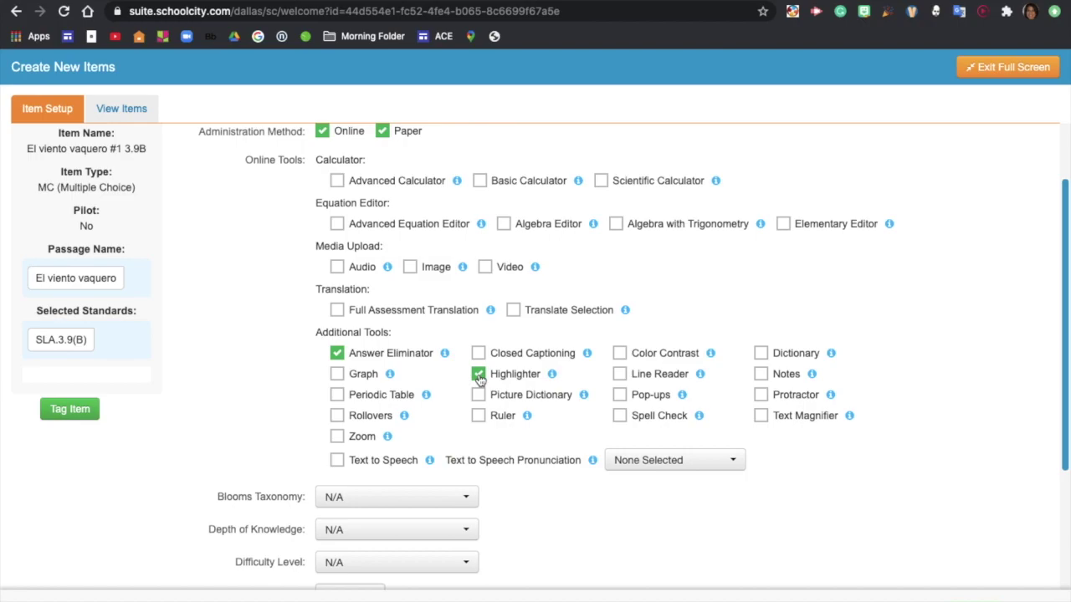
click(622, 376)
click(762, 354)
click(336, 462)
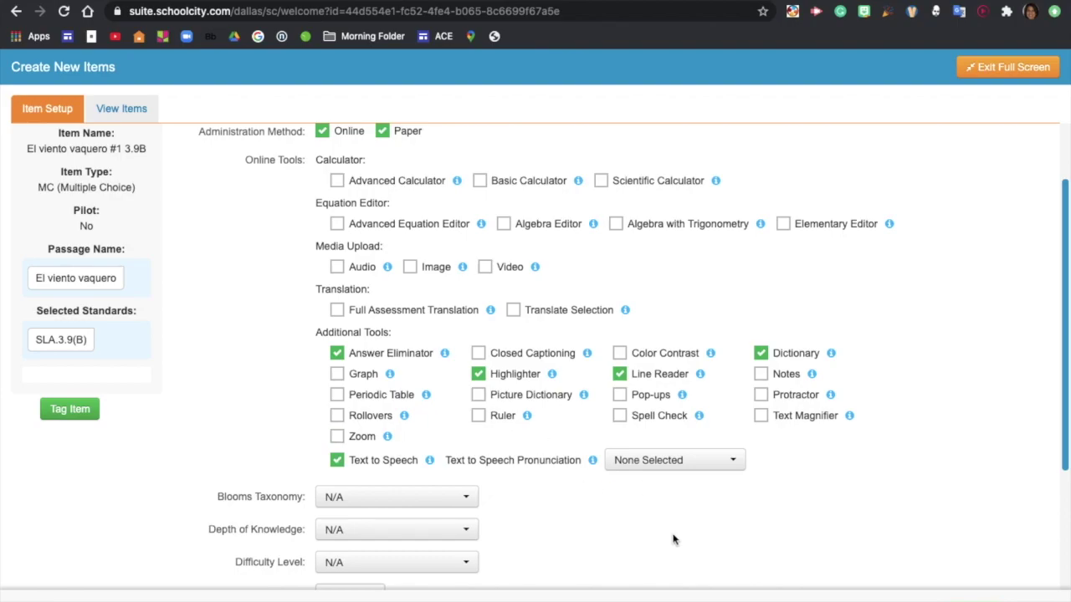
scroll(635, 545, down, 1)
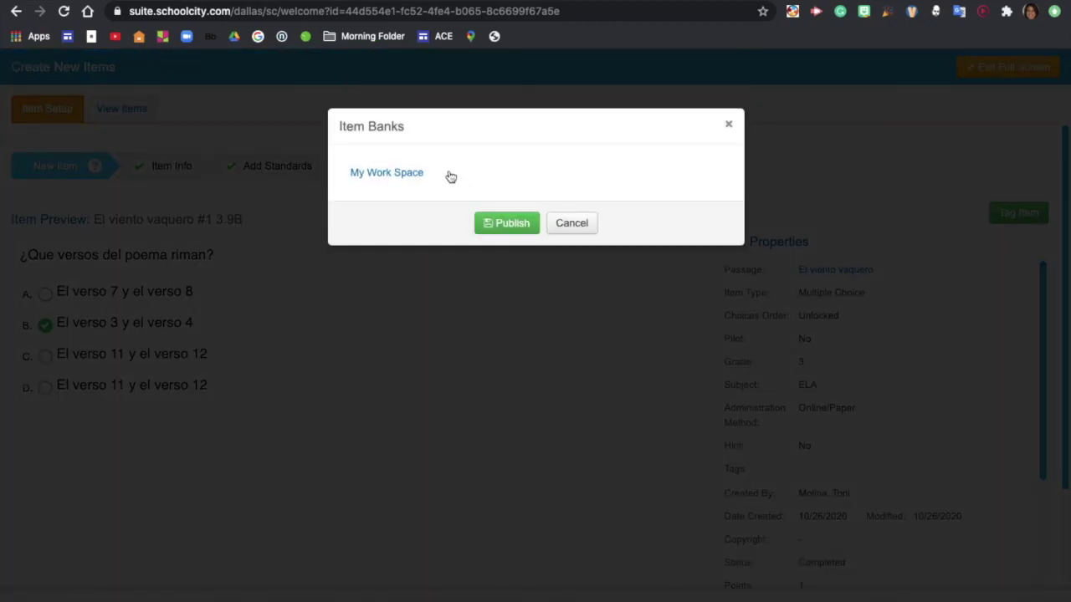
Publish the item to My Work Space
click(498, 224)
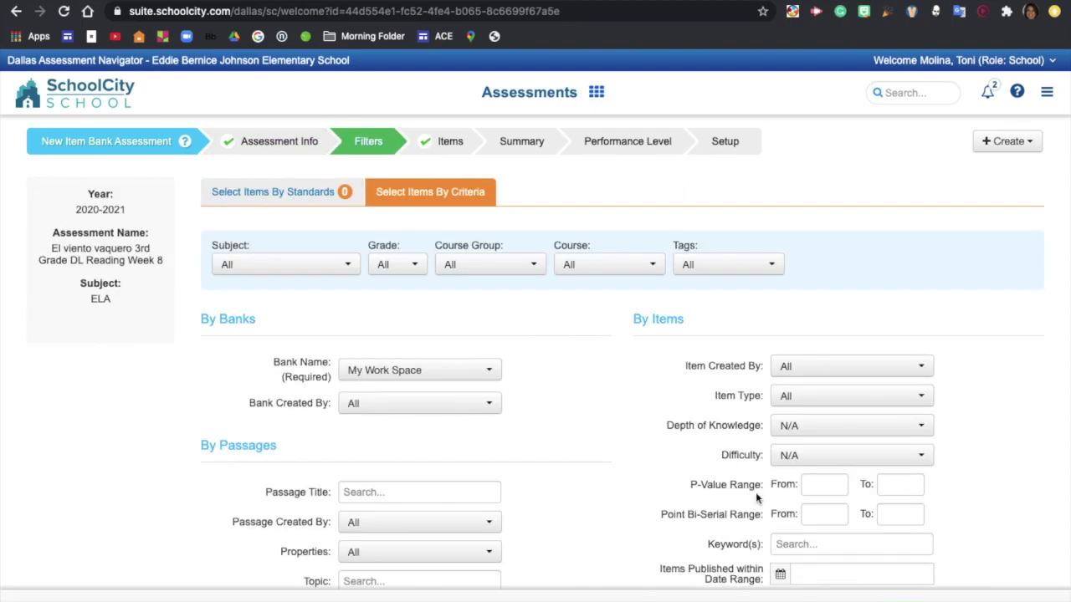
Filter My Work Space by passage title 'El Viento Vaquero' to load its items
scroll(608, 458, down, 2)
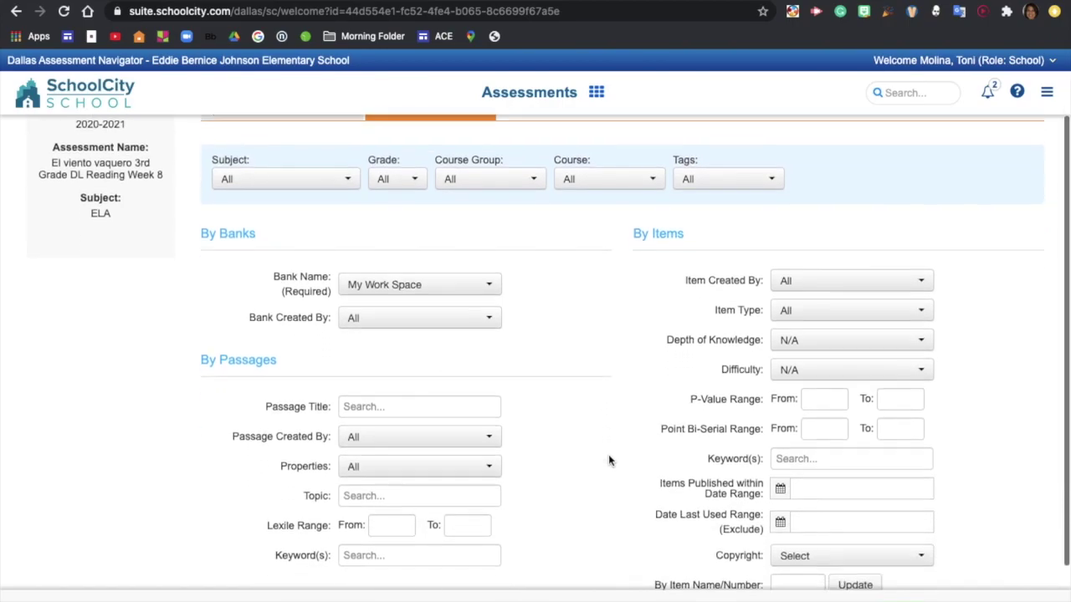
scroll(608, 458, down, 2)
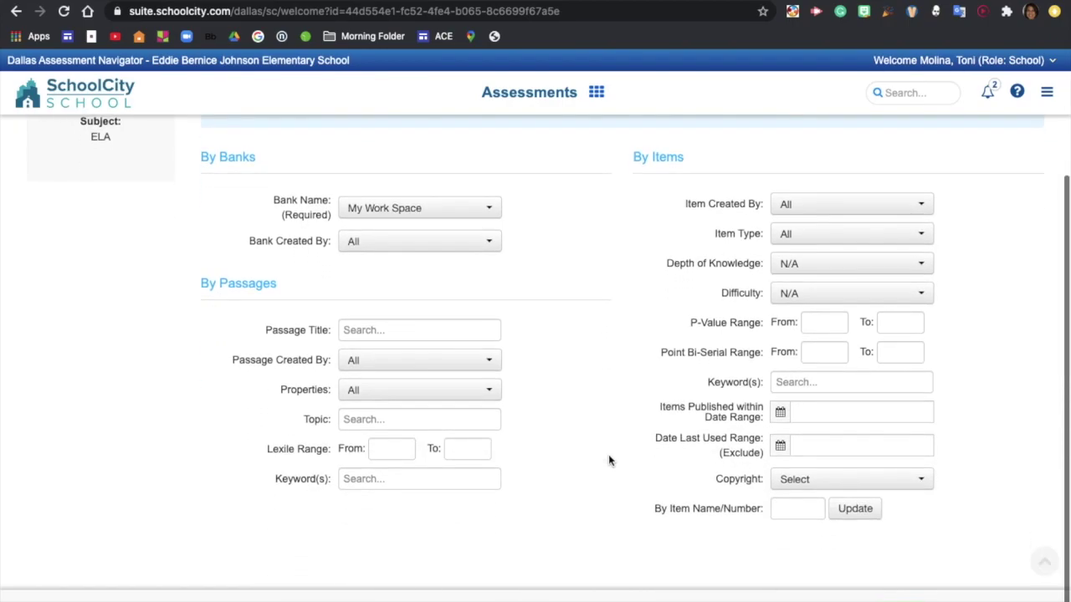
click(390, 330)
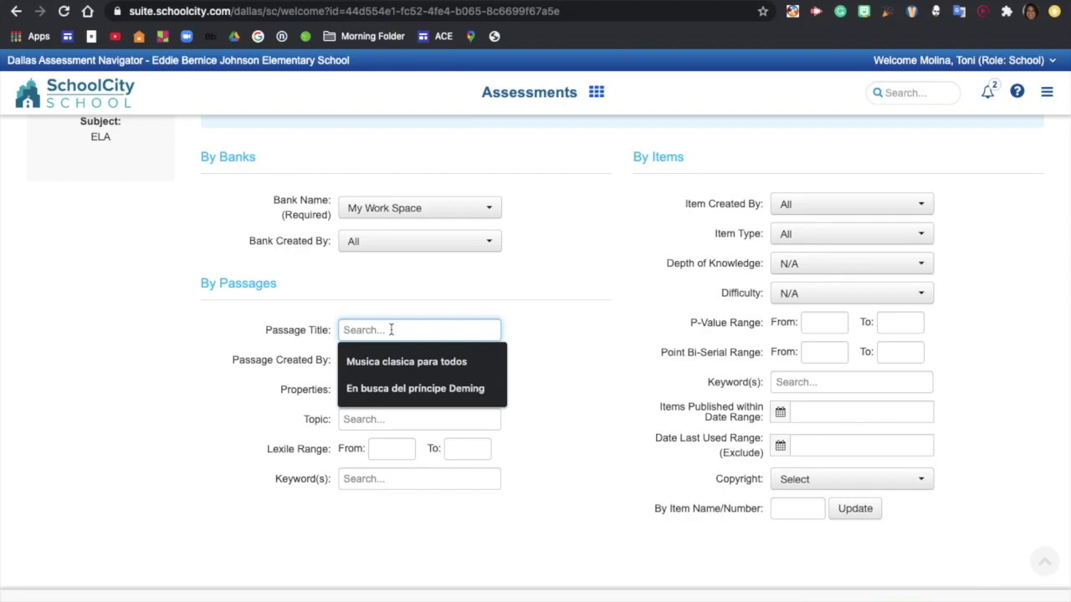
text(E)
key(BackSpace)
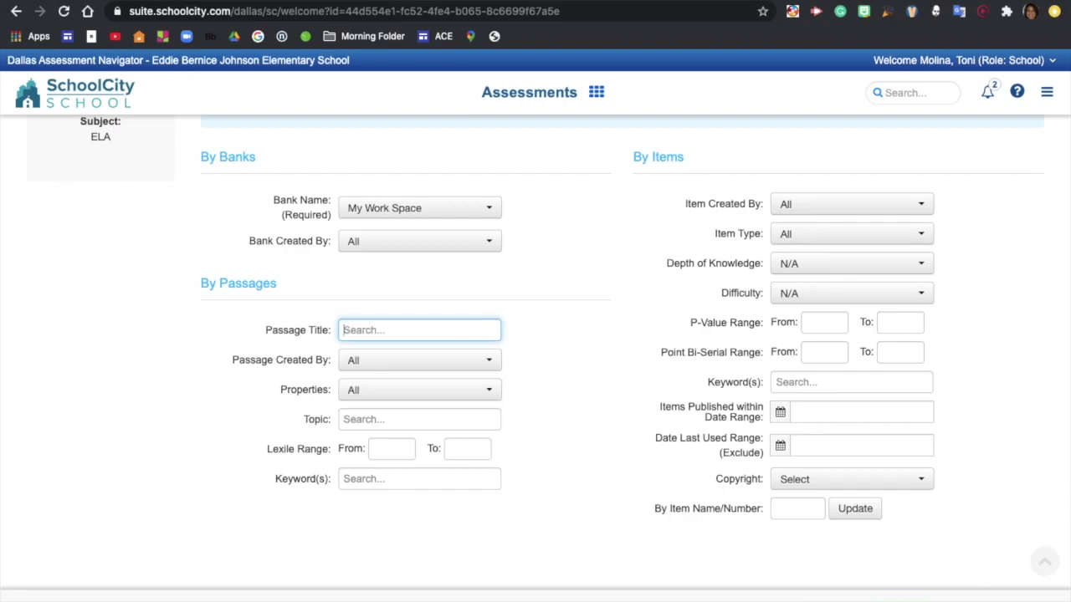
text(El Viento Vaqure)
key(BackSpace)
key(BackSpace)
text(ero)
key(Return)
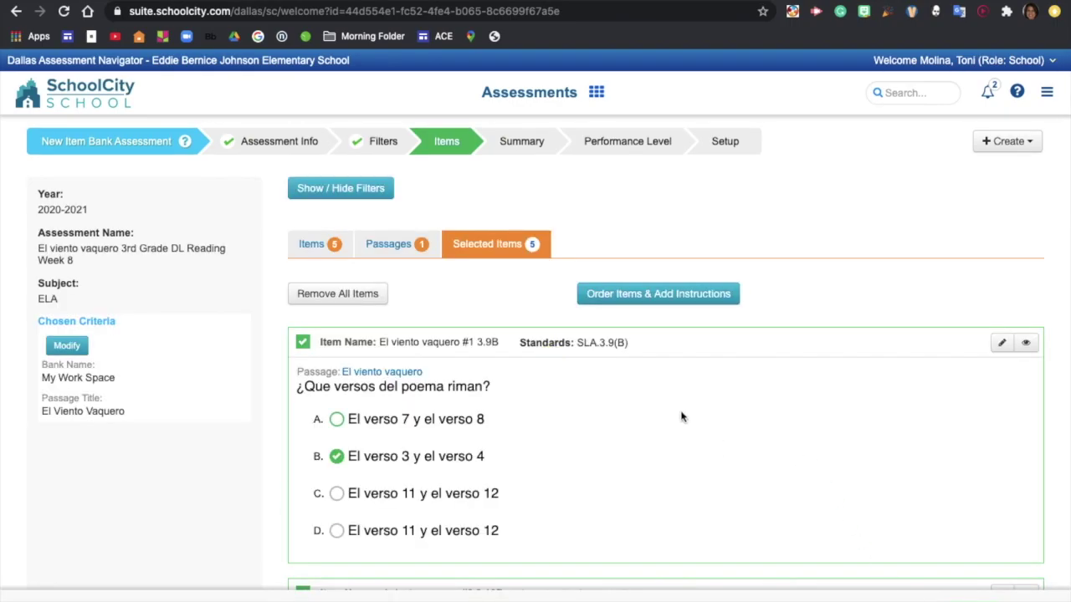
Scroll through the five selected El viento vaquero items to review them
scroll(682, 417, down, 3)
scroll(681, 417, up, 2)
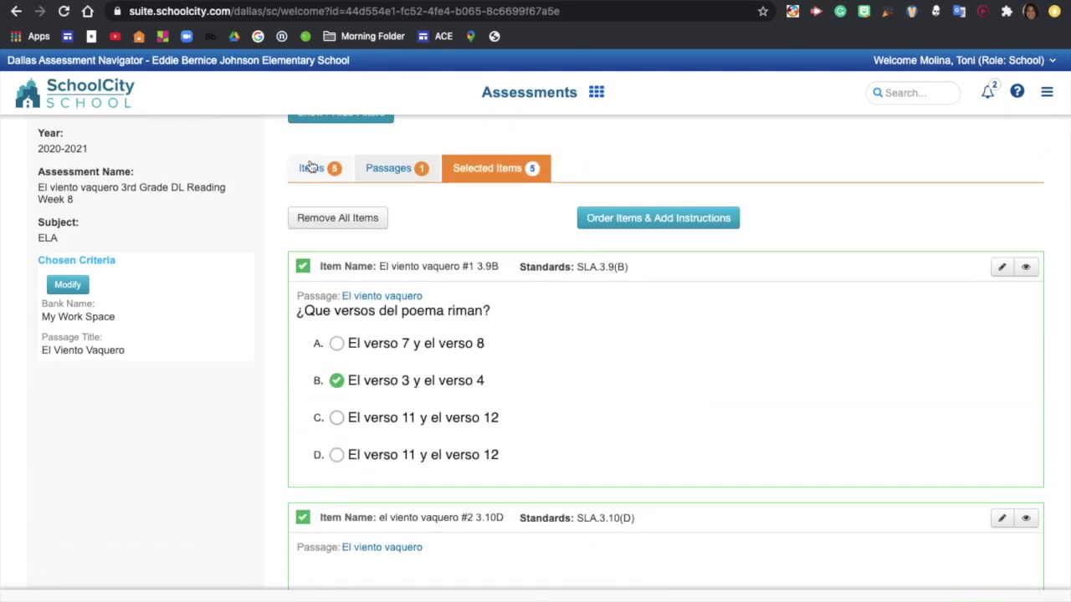
scroll(387, 351, down, 2)
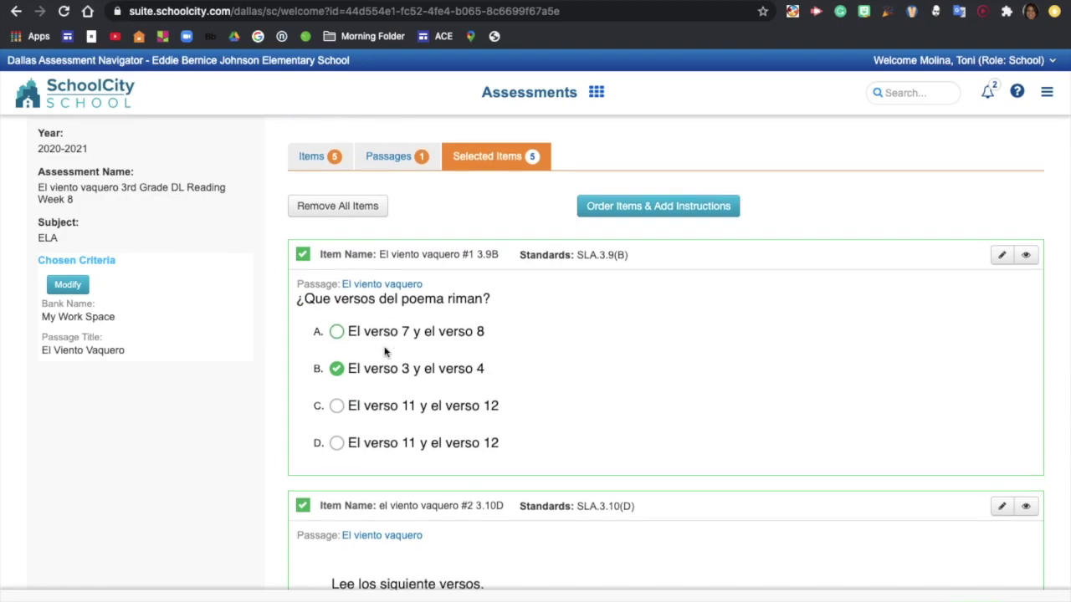
scroll(385, 351, down, 1)
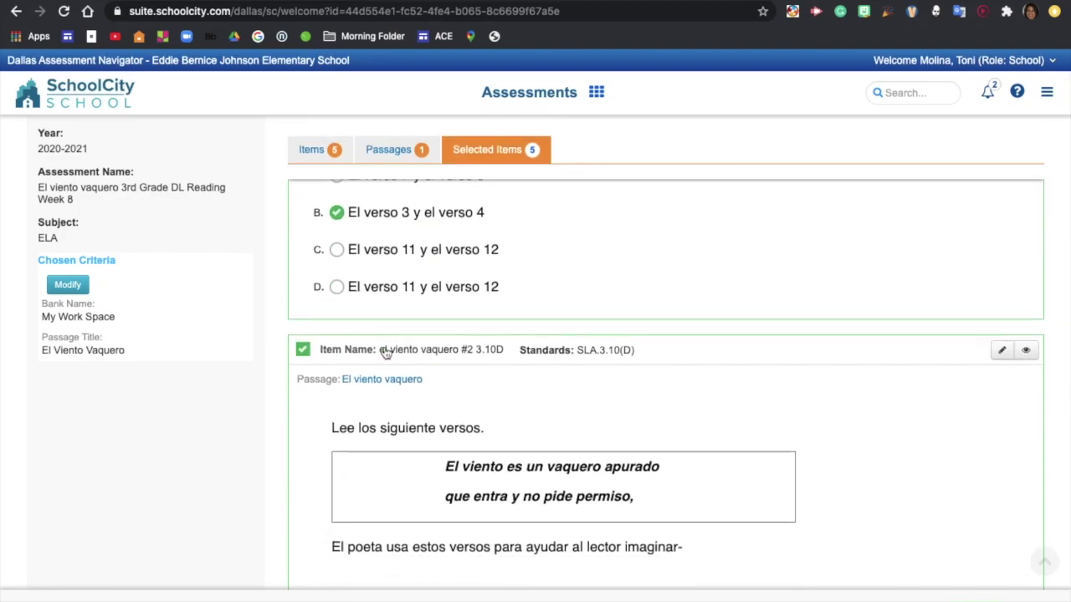
scroll(385, 352, down, 3)
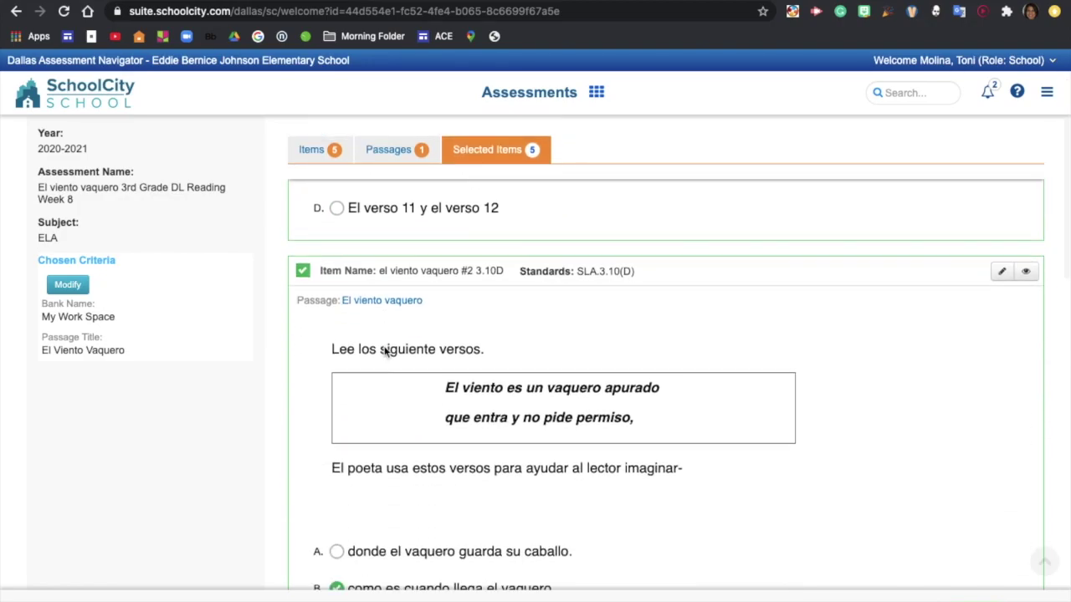
scroll(385, 351, down, 4)
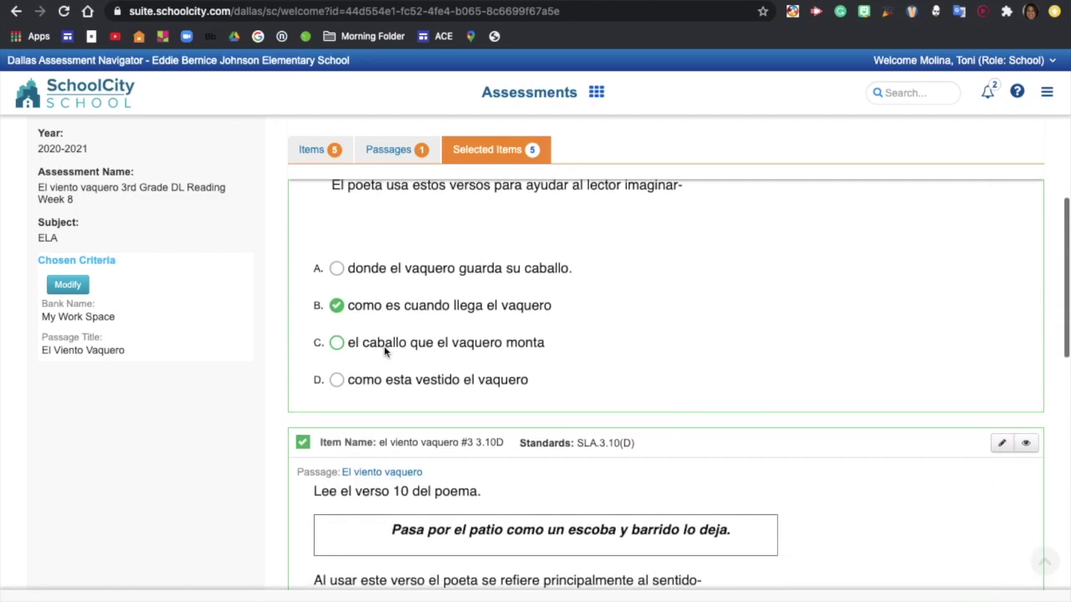
scroll(385, 351, down, 5)
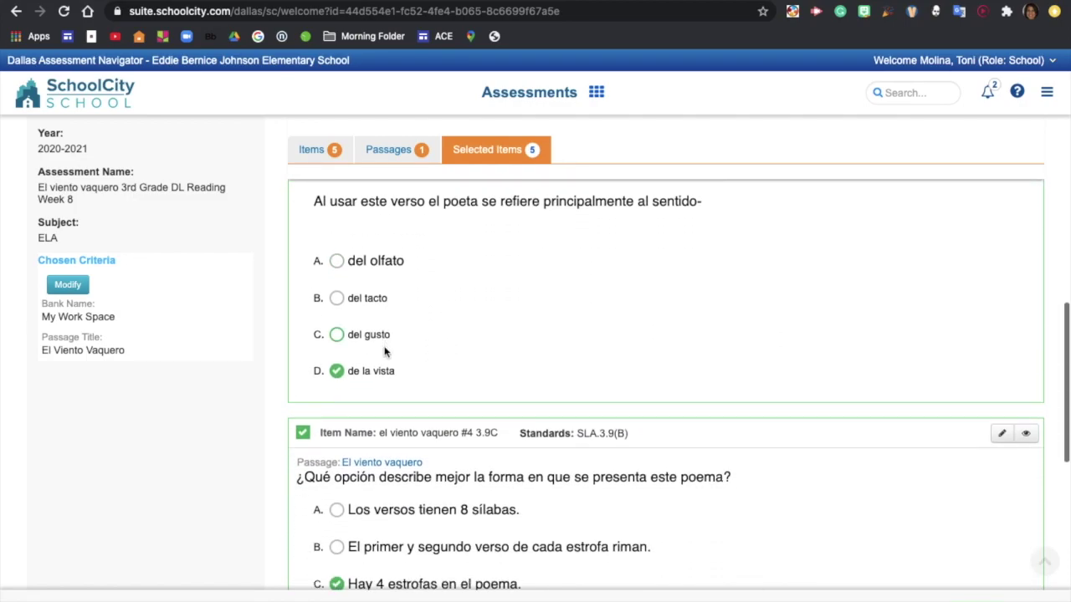
scroll(385, 351, down, 6)
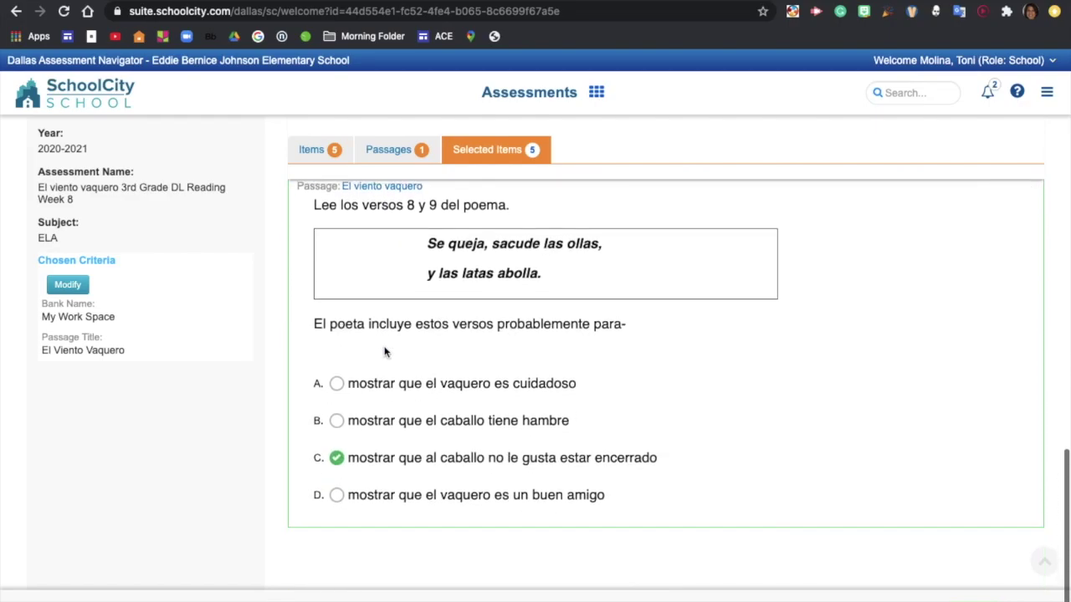
scroll(385, 351, up, 3)
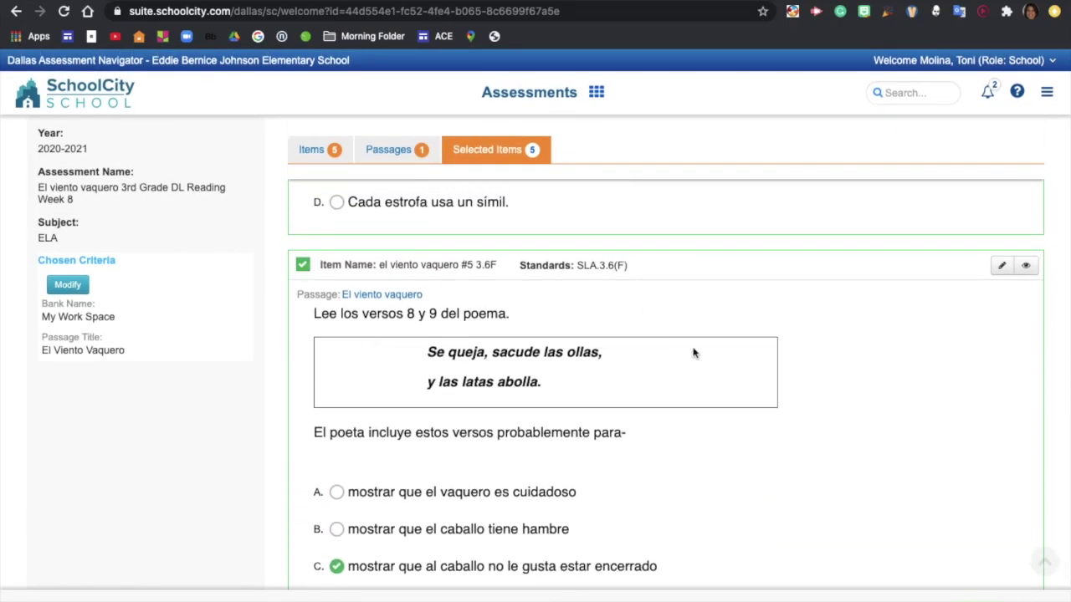
scroll(753, 368, up, 1)
scroll(768, 364, up, 2)
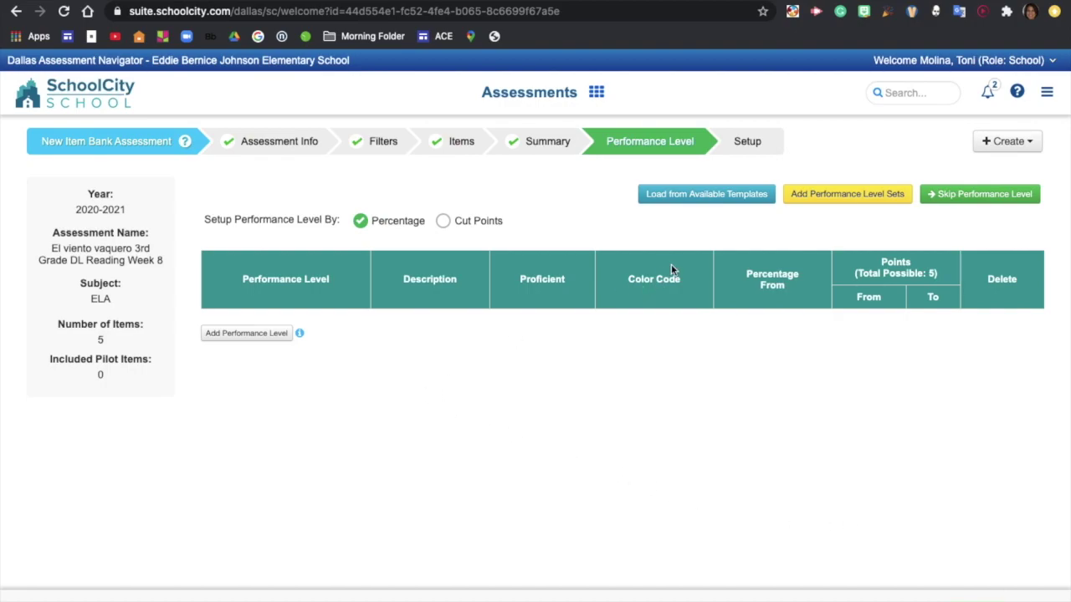
Apply the District GR 3 SP Reading STAAR template from the available performance level templates
click(704, 201)
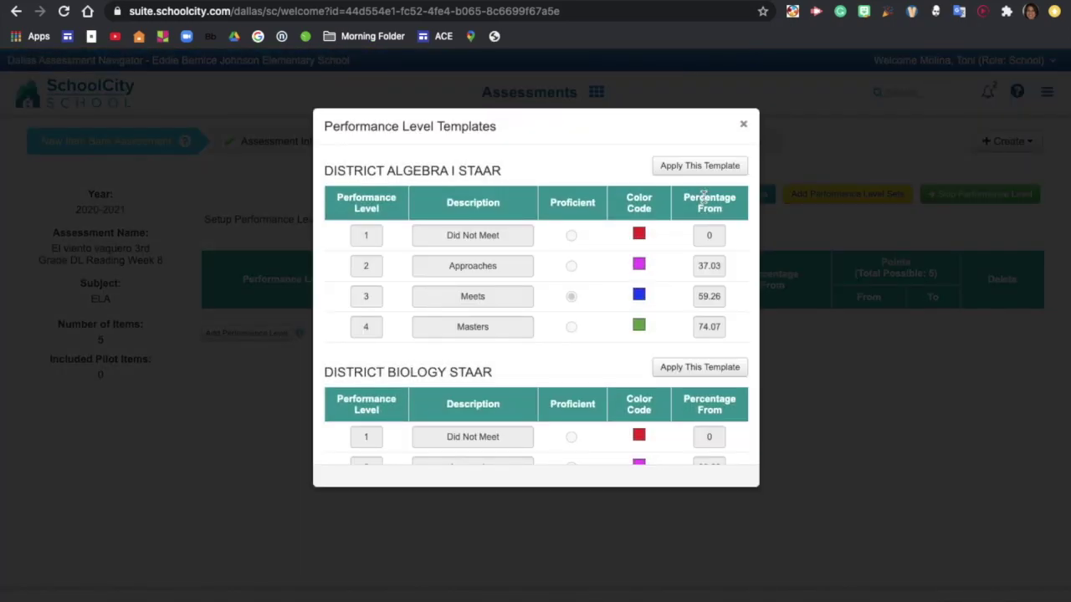
scroll(565, 280, down, 3)
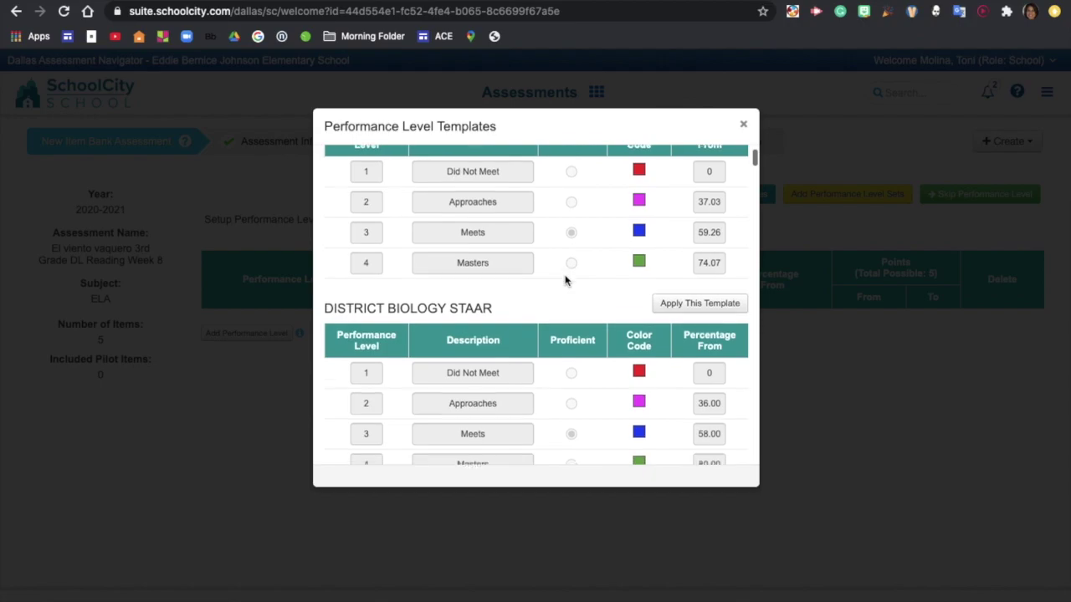
scroll(564, 281, down, 8)
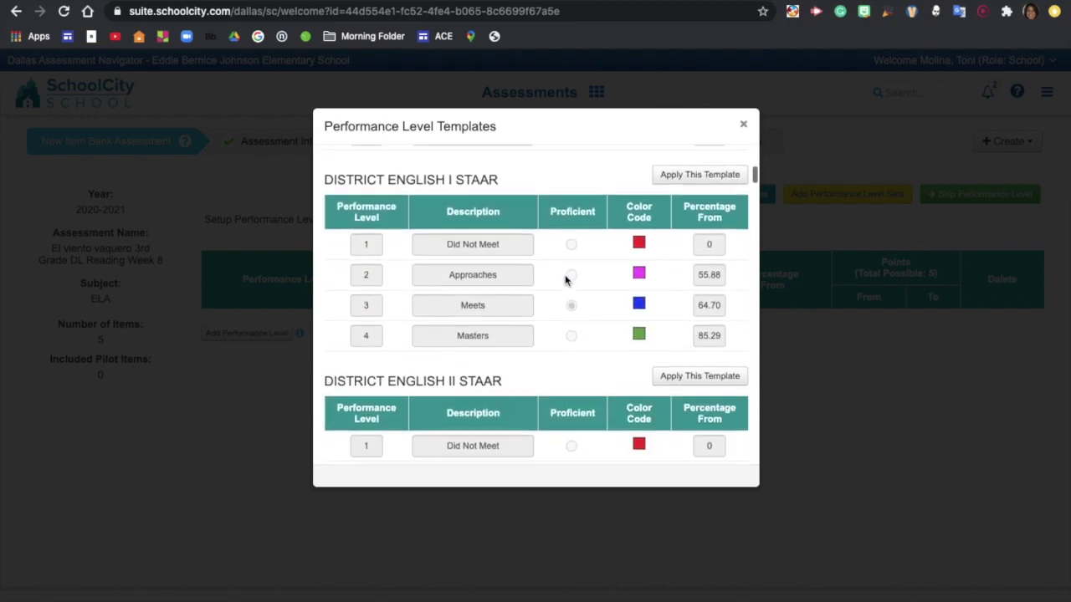
scroll(565, 280, down, 14)
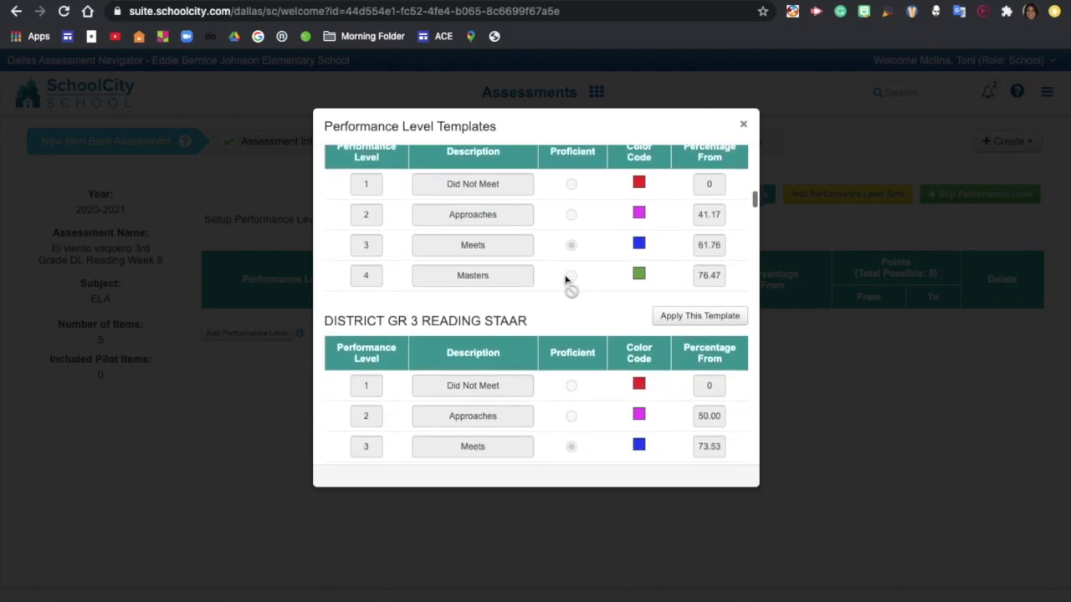
scroll(565, 280, down, 1)
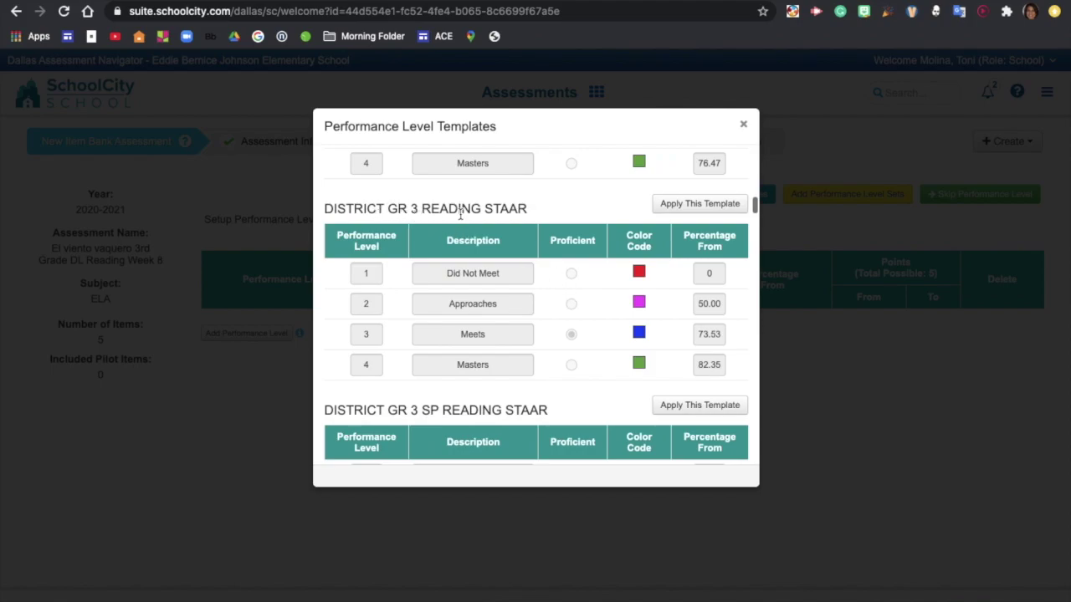
scroll(545, 351, down, 3)
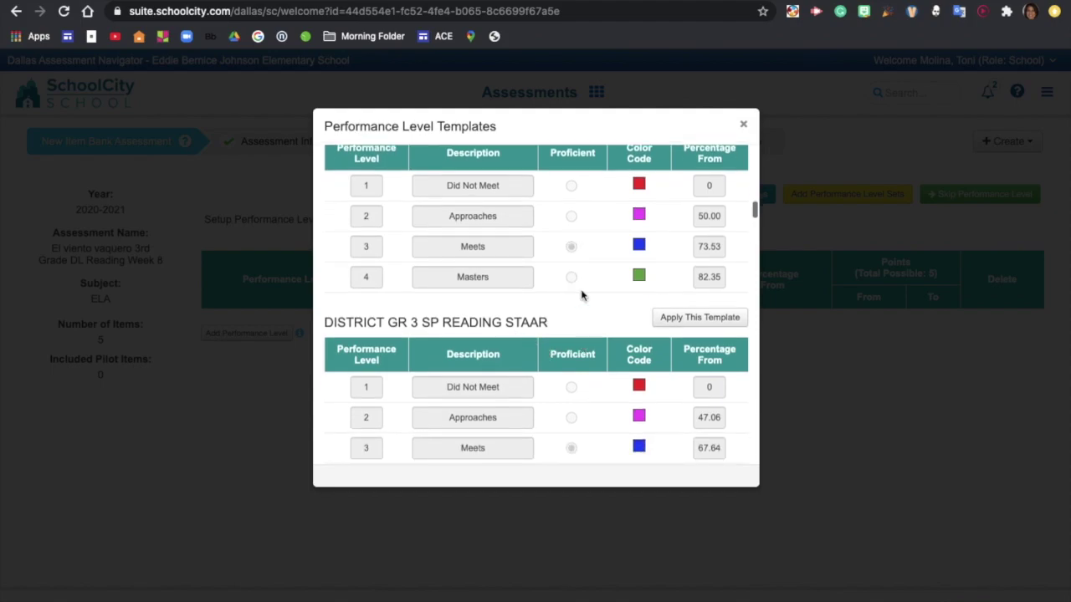
scroll(582, 295, down, 10)
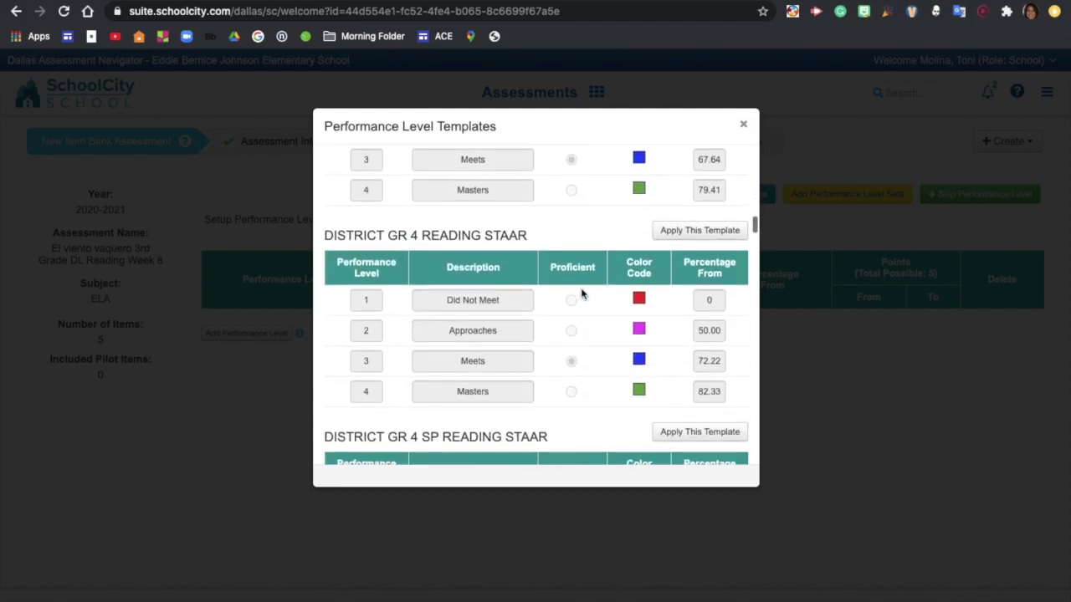
scroll(583, 295, down, 2)
scroll(582, 294, up, 12)
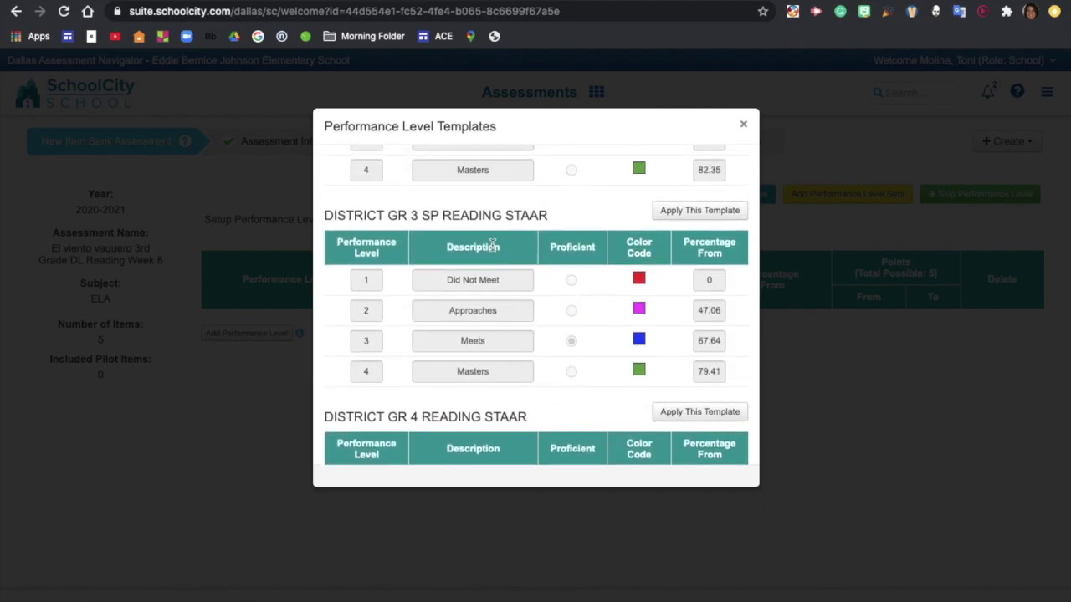
click(693, 215)
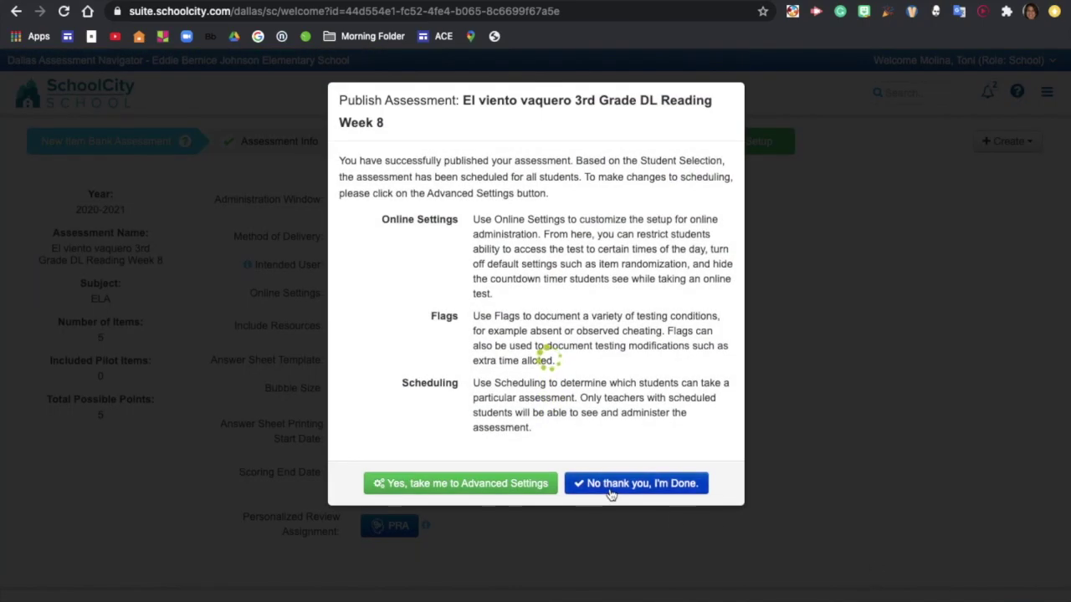
Publish El viento vaquero without advanced settings, then launch its online preview from Manage Assessments
click(609, 485)
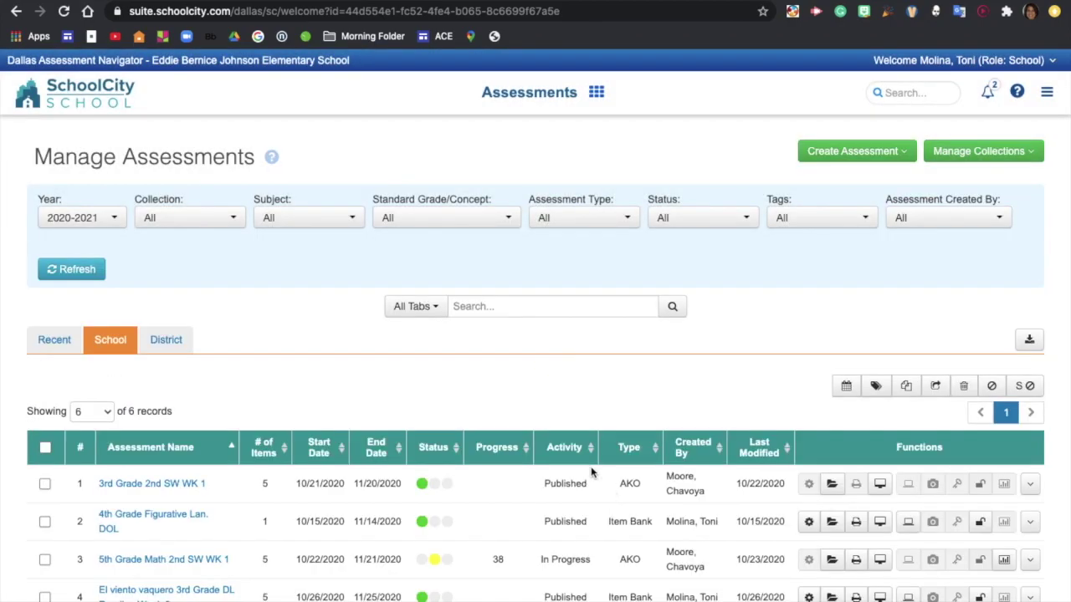
scroll(208, 542, down, 3)
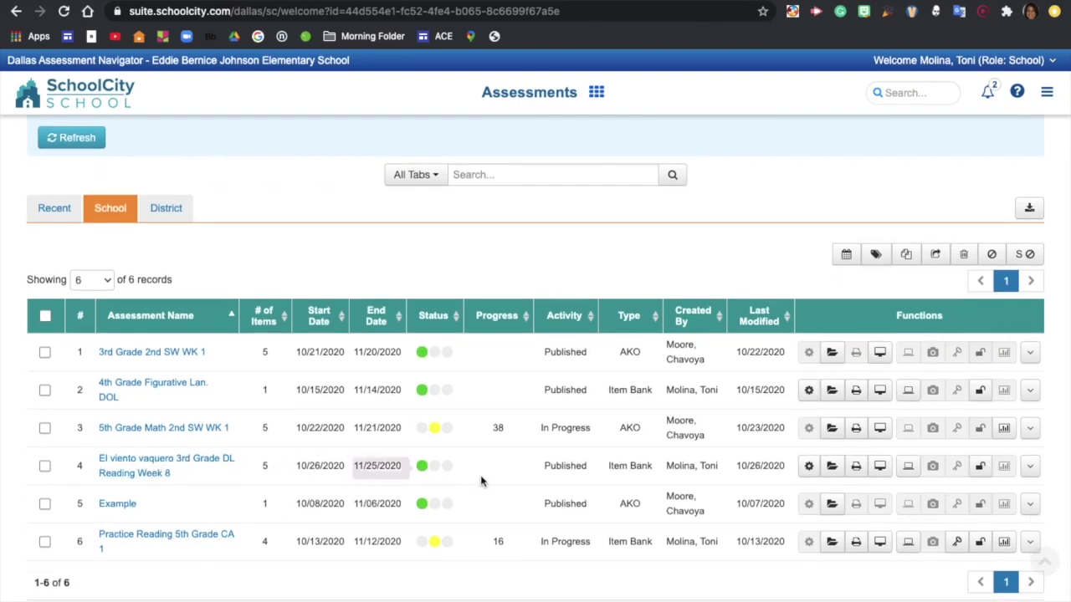
click(880, 470)
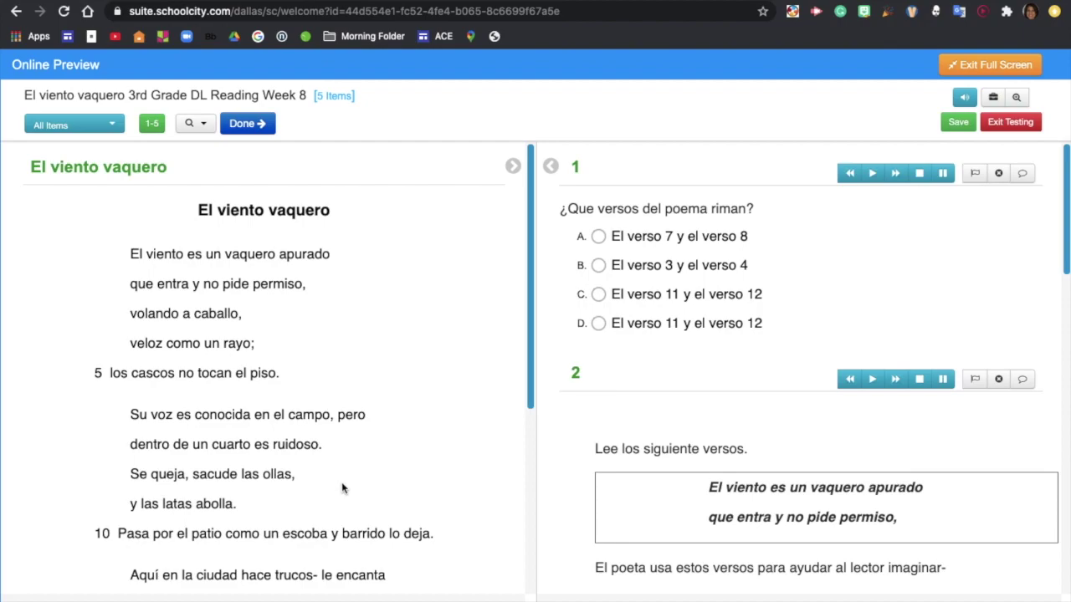
Scroll the online preview to review all five questions and their four choices beside the poem
scroll(681, 416, down, 10)
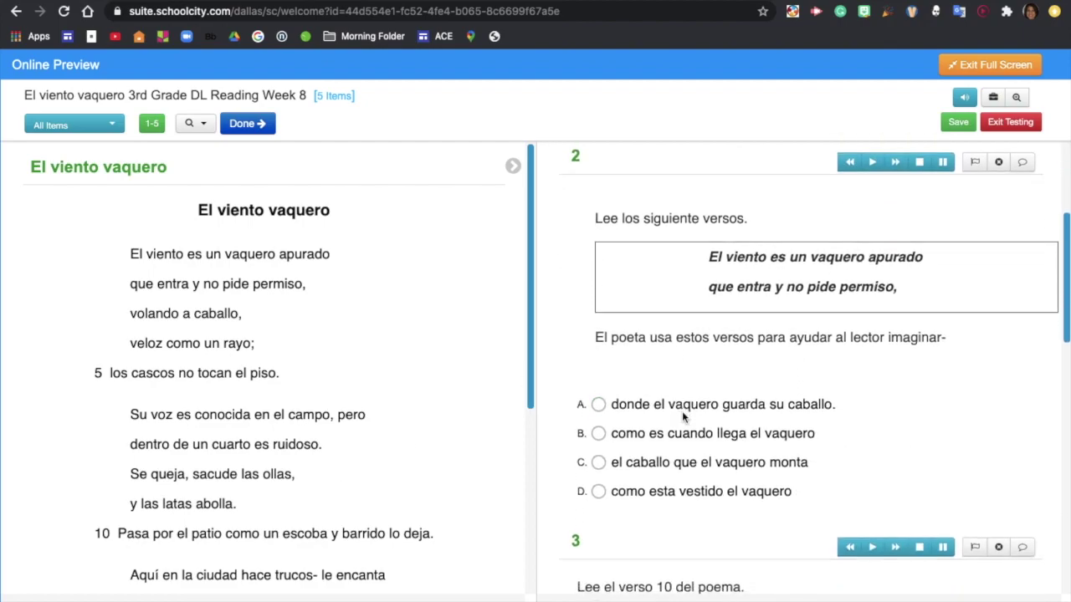
scroll(682, 412, down, 5)
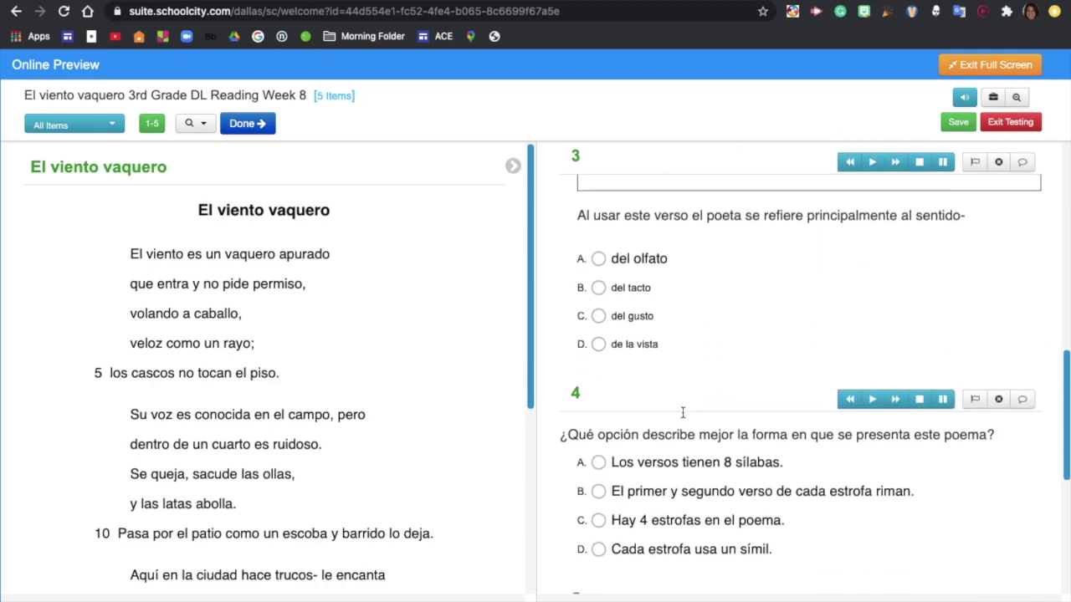
scroll(681, 411, down, 2)
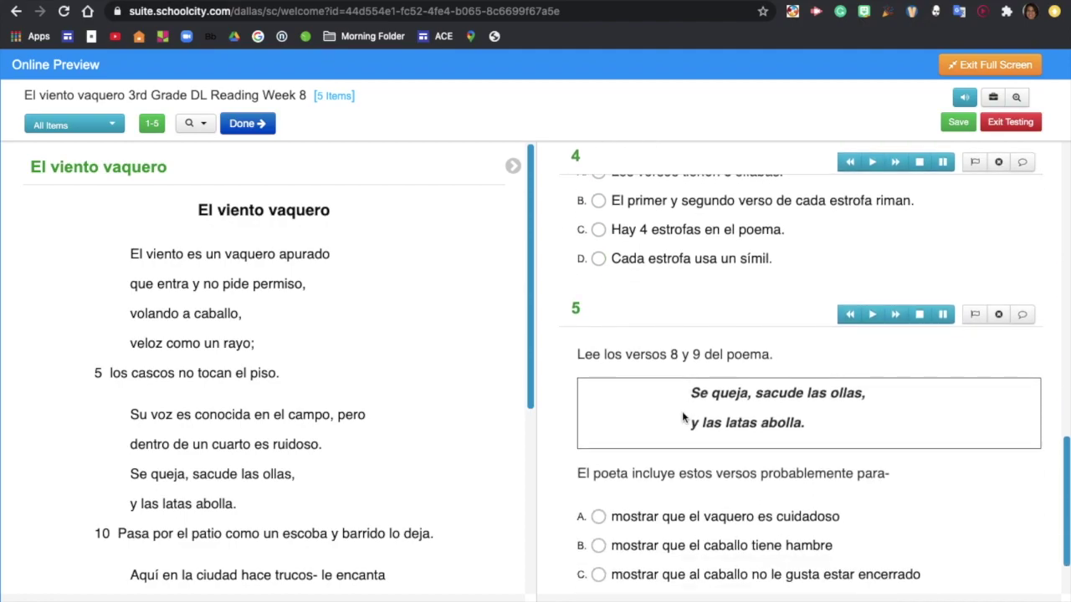
scroll(682, 411, up, 8)
scroll(681, 416, up, 3)
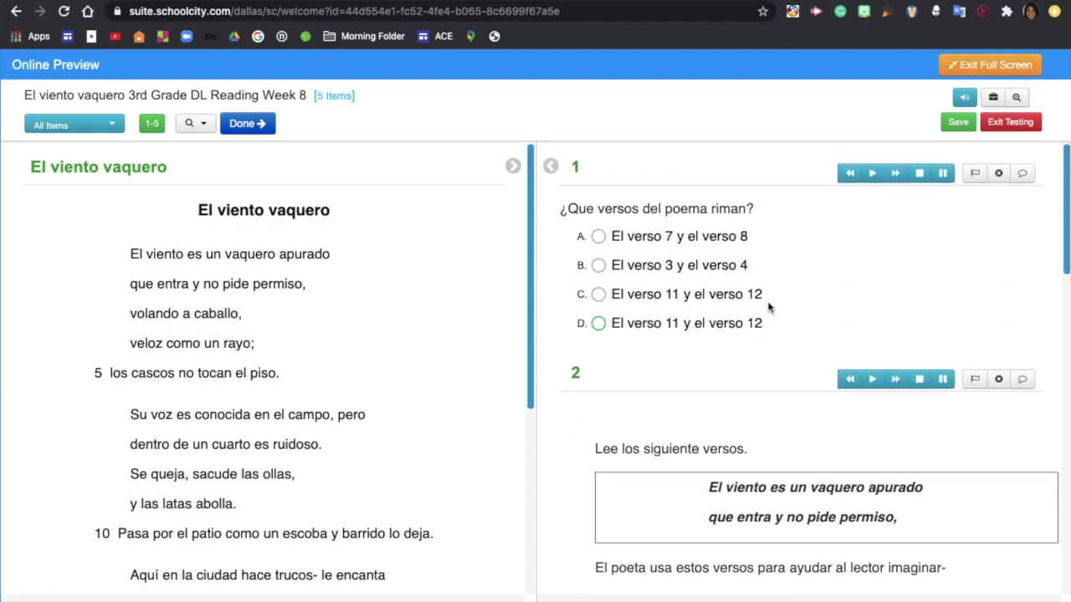